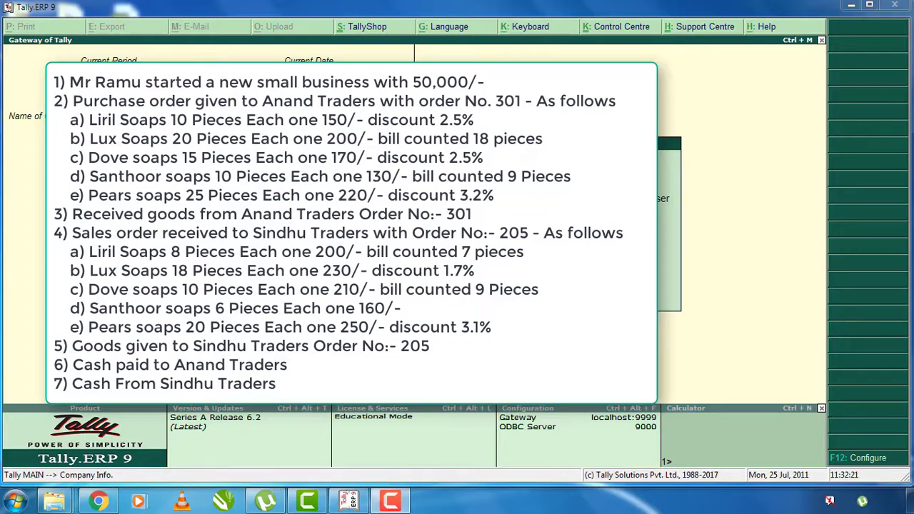
Create a new company with the name and mailing name Mr Ramu Company.
{"action": "left_click", "coordinate": [594, 221]}
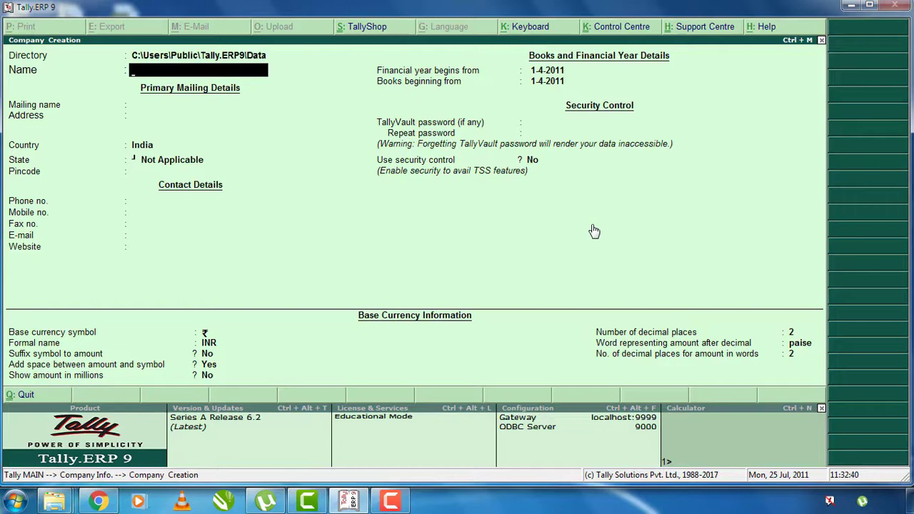
{"action": "type", "text": "Mr Ramu Com"}
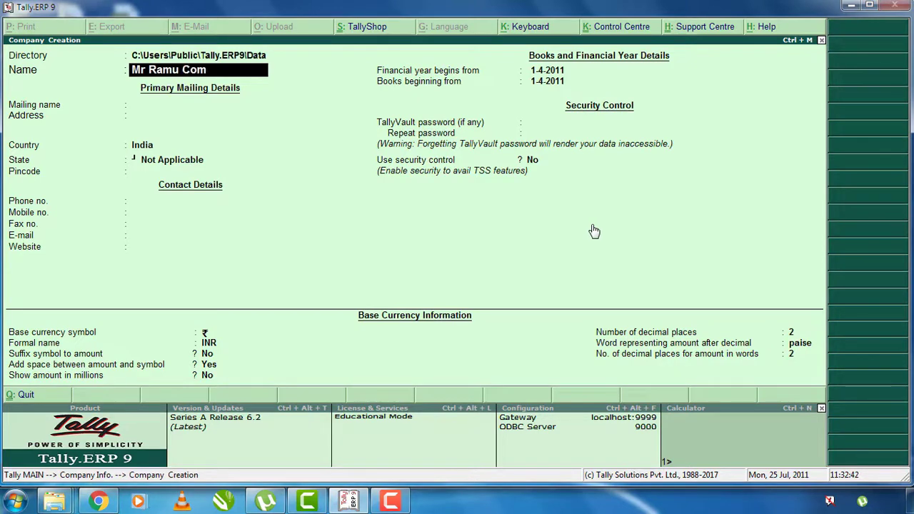
{"action": "type", "text": "pany"}
{"action": "key", "text": "Return"}
{"action": "key", "text": "Return"}
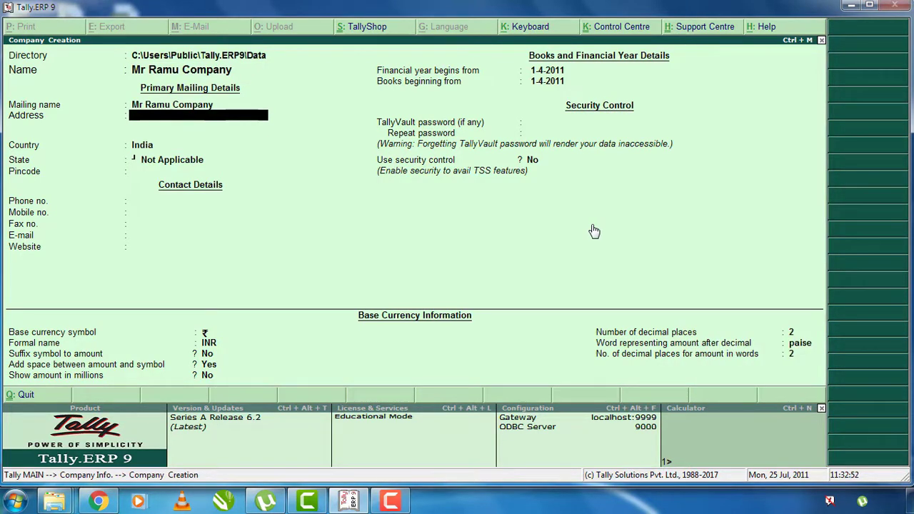
Fill in the company's address, set its state to Karnataka and accept the company.
{"action": "type", "text": "Gulba"}
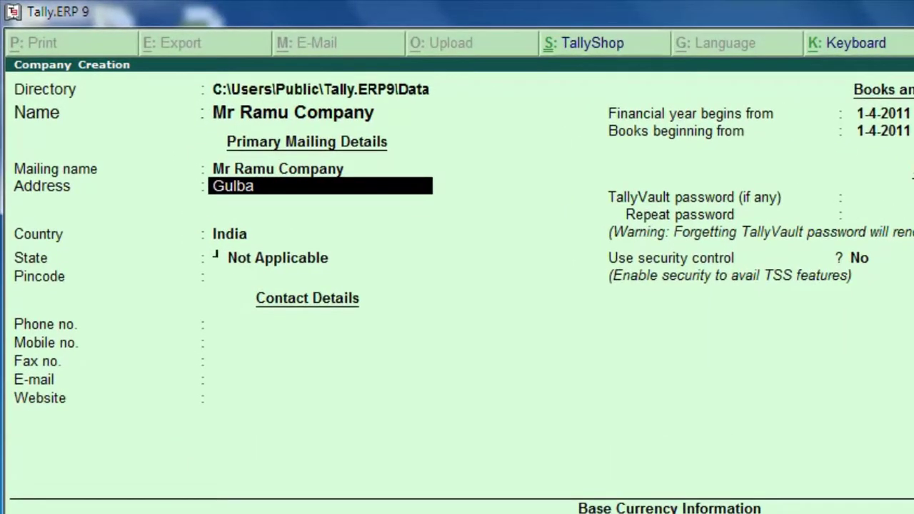
{"action": "type", "text": "rga"}
{"action": "key", "text": "Return"}
{"action": "key", "text": "Return"}
{"action": "key", "text": "Return"}
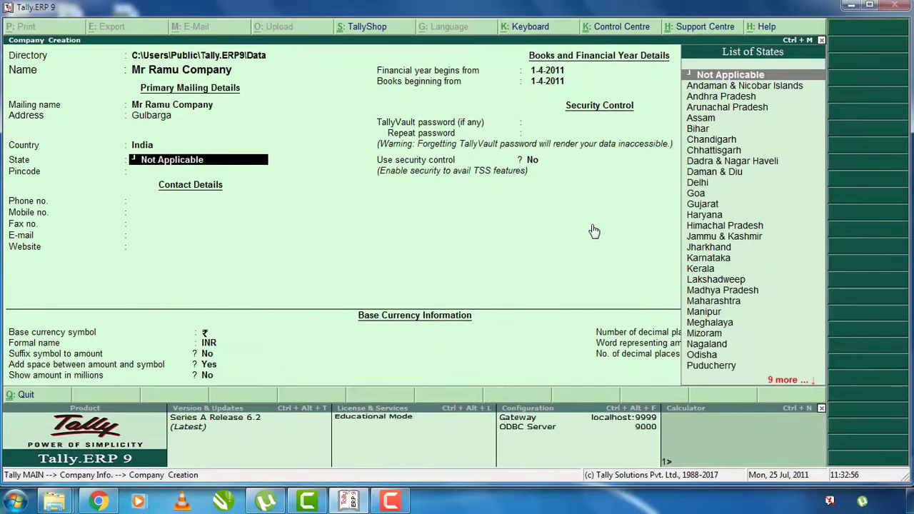
{"action": "type", "text": "kar"}
{"action": "key", "text": "Return"}
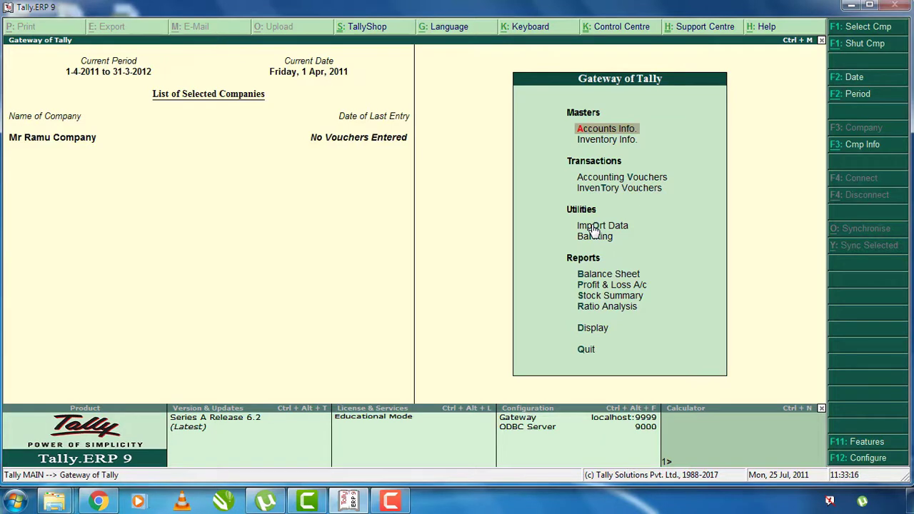
Create a simple unit of measure with the symbol pices and 0 decimal places.
{"action": "key", "text": "Down"}
{"action": "key", "text": "Return"}
{"action": "key", "text": "Down"}
{"action": "key", "text": "Down"}
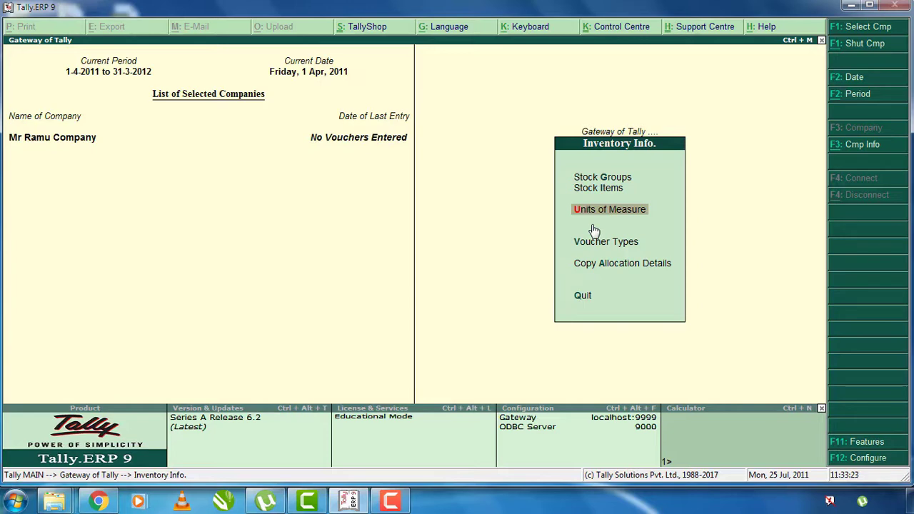
{"action": "key", "text": "Return"}
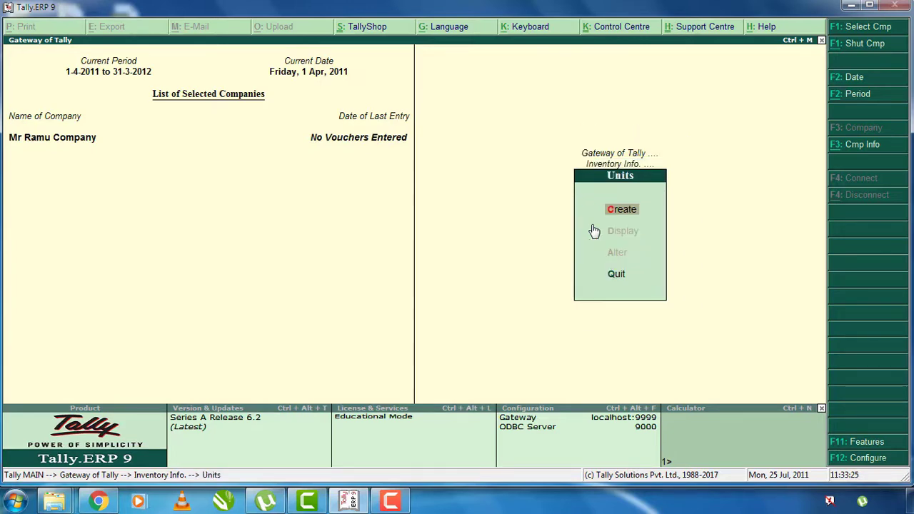
{"action": "key", "text": "Return"}
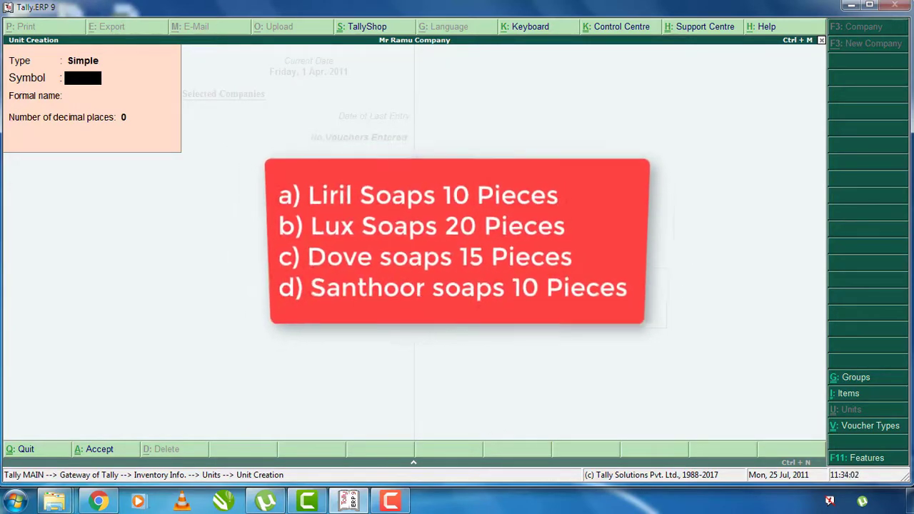
{"action": "type", "text": "pices"}
{"action": "key", "text": "Return"}
{"action": "key", "text": "Return"}
{"action": "key", "text": "Return"}
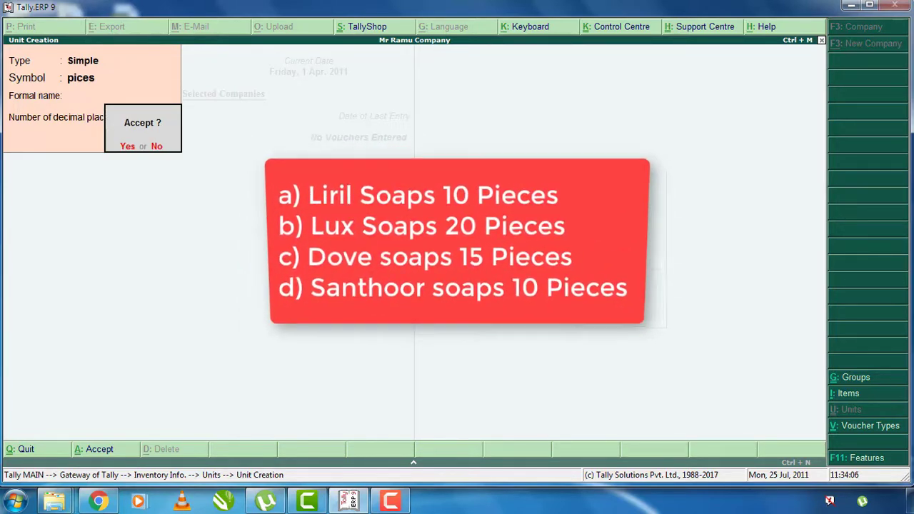
{"action": "key", "text": "Return"}
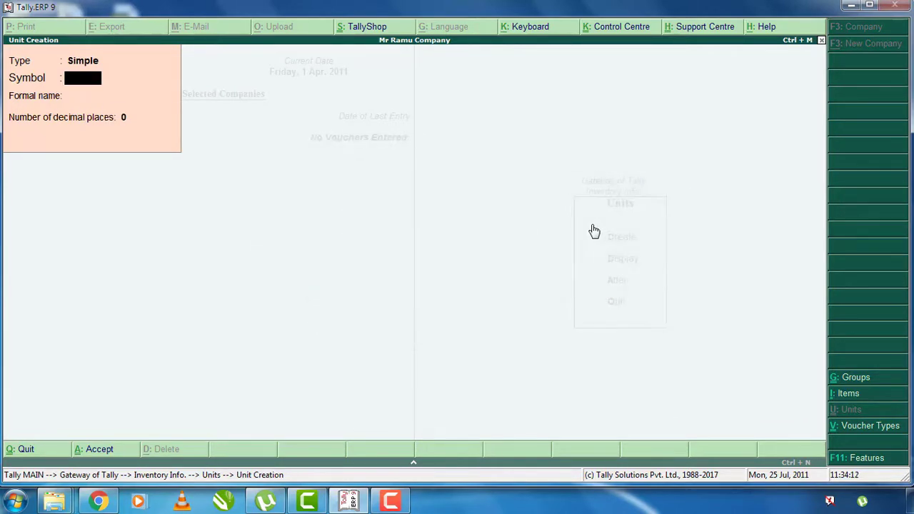
{"action": "key", "text": "Escape"}
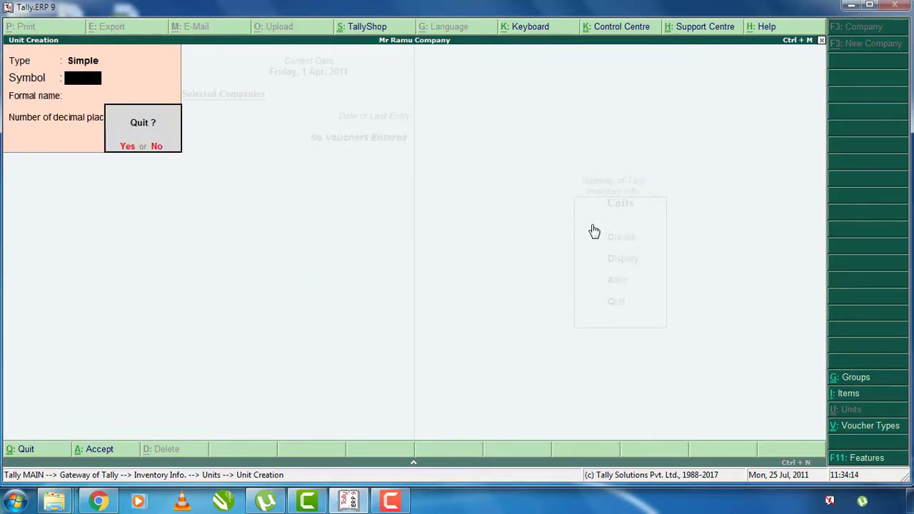
{"action": "key", "text": "Return"}
{"action": "key", "text": "Escape"}
Start creating multiple stock items for All Items and add Liril Soap under Primary with the unit pices.
{"action": "key", "text": "Up"}
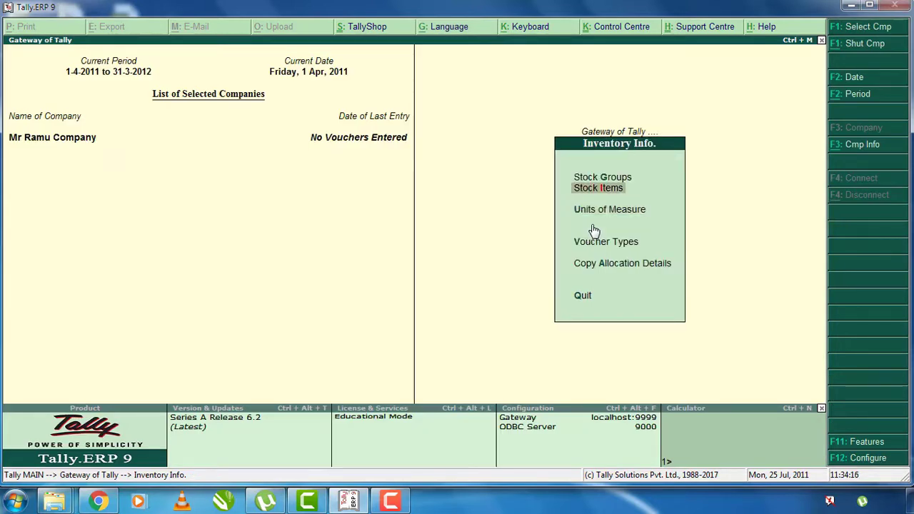
{"action": "key", "text": "Return"}
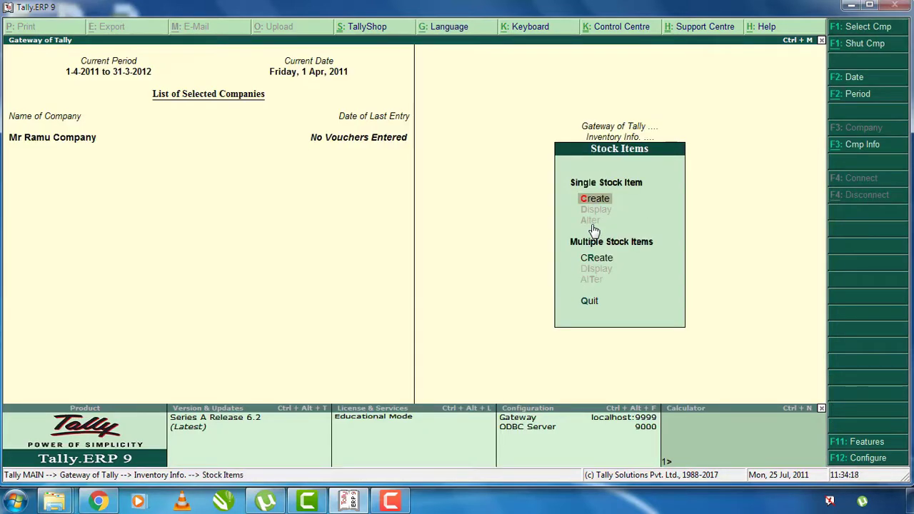
{"action": "key", "text": "Down"}
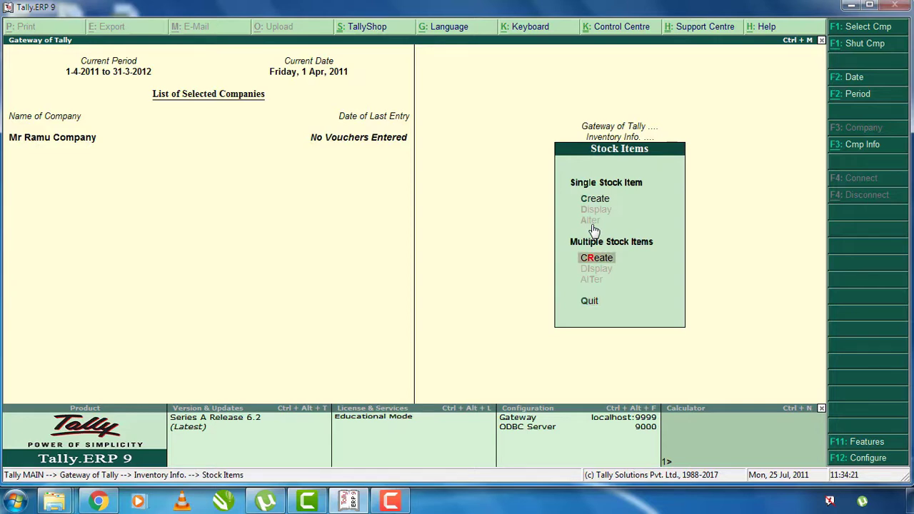
{"action": "key", "text": "Return"}
{"action": "key", "text": "Return"}
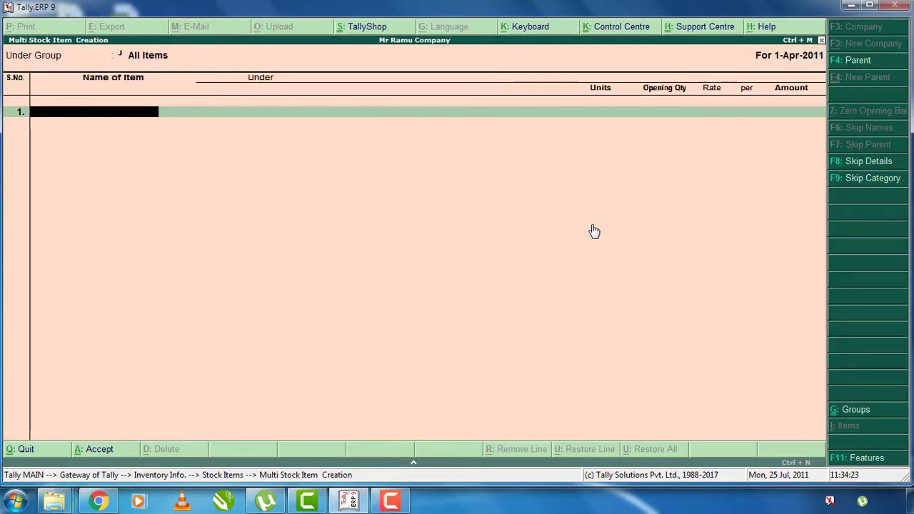
{"action": "type", "text": "Liril Soap"}
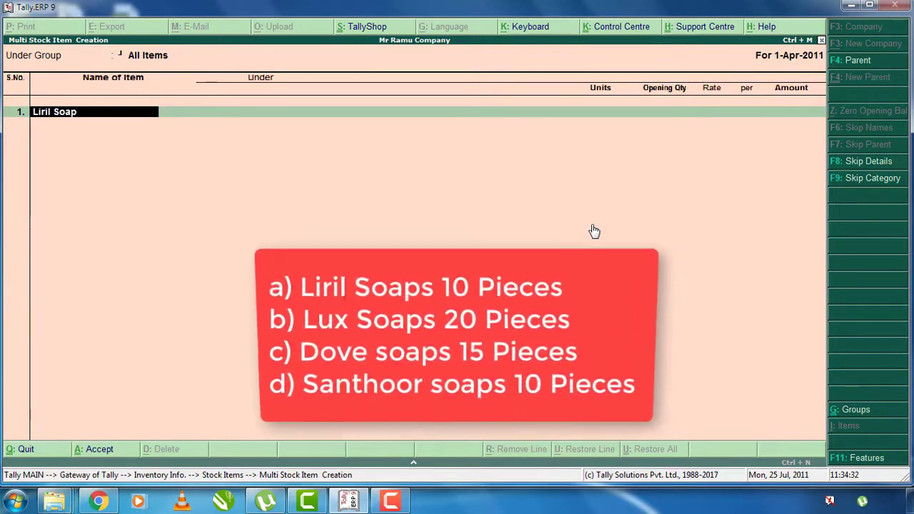
{"action": "key", "text": "Return"}
{"action": "key", "text": "Return"}
{"action": "key", "text": "Down"}
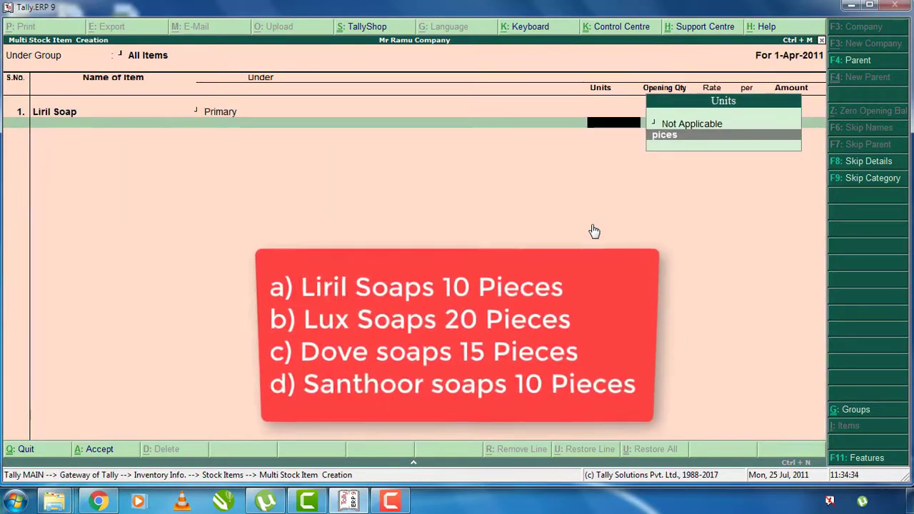
{"action": "key", "text": "Return"}
{"action": "key", "text": "Return"}
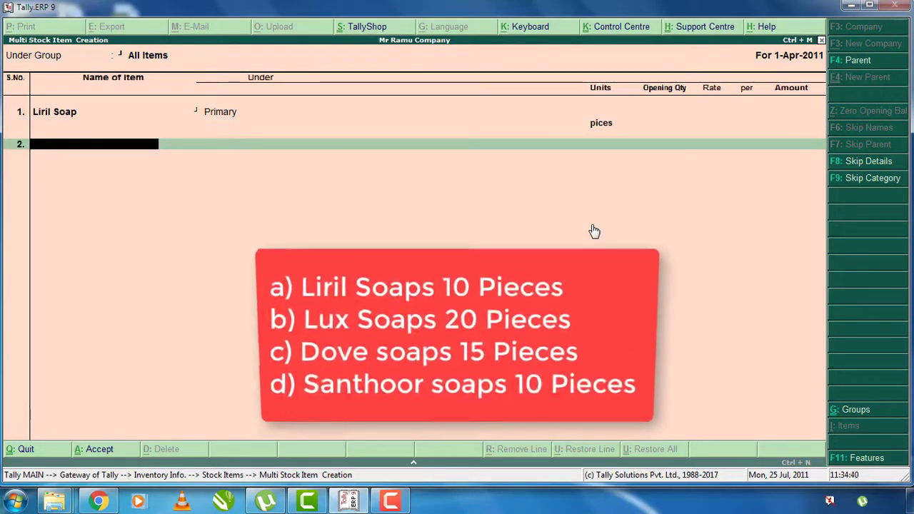
Add the stock item Lux Soap under Primary with the unit pices.
{"action": "type", "text": "Lux Soap"}
{"action": "key", "text": "Return"}
{"action": "key", "text": "Return"}
{"action": "key", "text": "Return"}
{"action": "key", "text": "Return"}
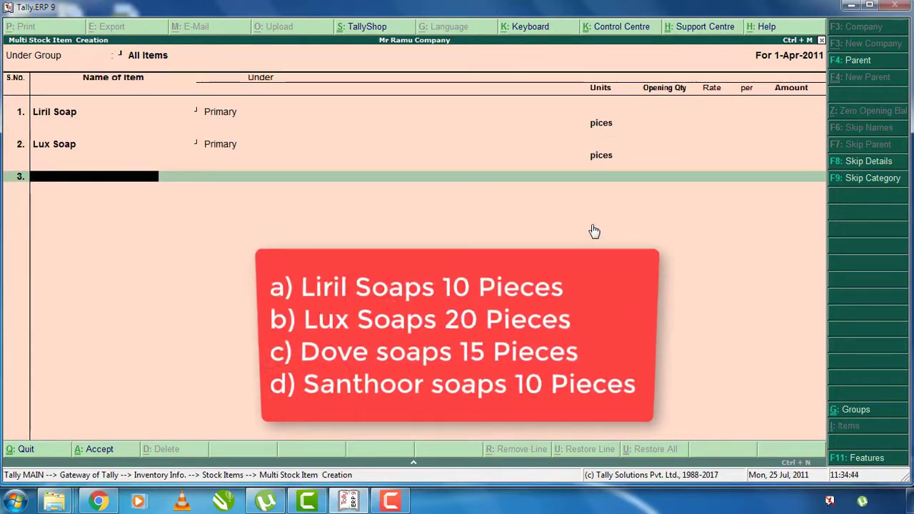
Add the stock item Dove Soap under Primary with the unit pices.
{"action": "type", "text": "Do"}
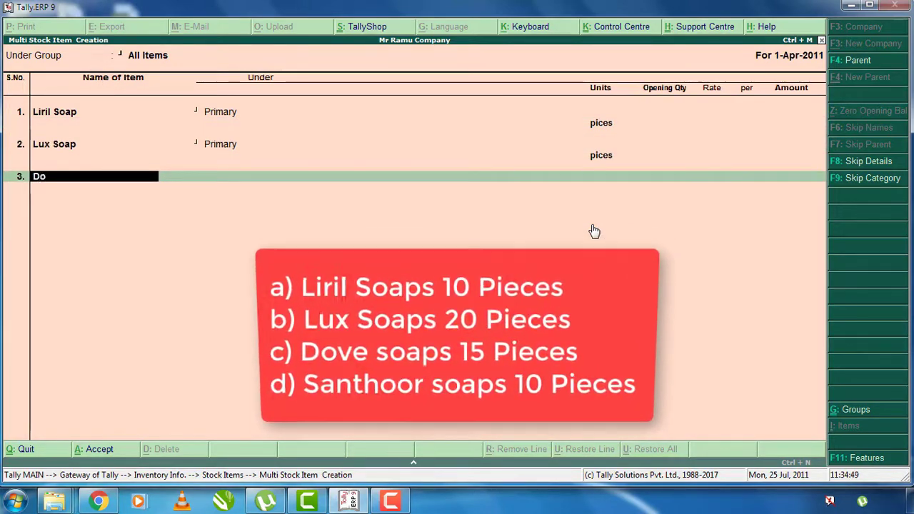
{"action": "type", "text": "ve Soap"}
{"action": "key", "text": "Return"}
{"action": "key", "text": "Return"}
{"action": "key", "text": "Return"}
{"action": "key", "text": "Return"}
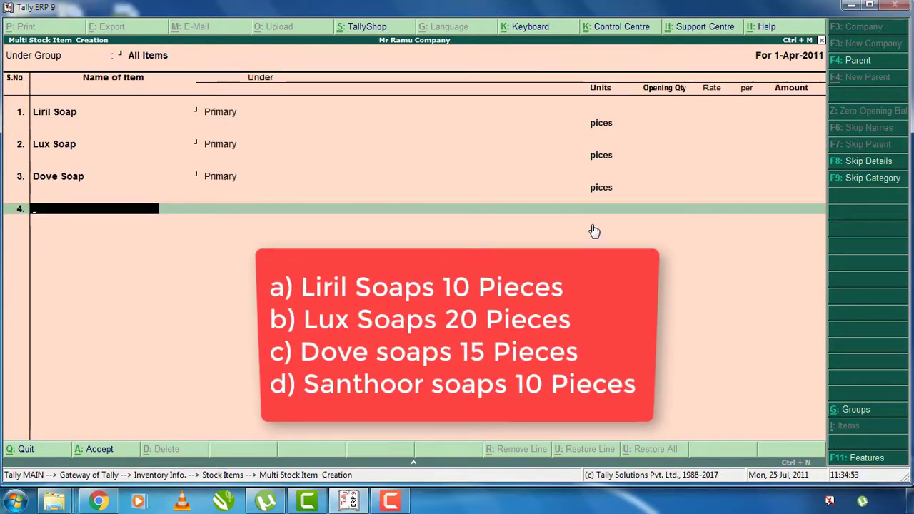
Add the stock item Santhoor Soap under Primary with the unit pices.
{"action": "type", "text": "San"}
{"action": "type", "text": "thoor Soap"}
{"action": "key", "text": "Return"}
{"action": "key", "text": "Return"}
{"action": "key", "text": "Return"}
{"action": "key", "text": "Return"}
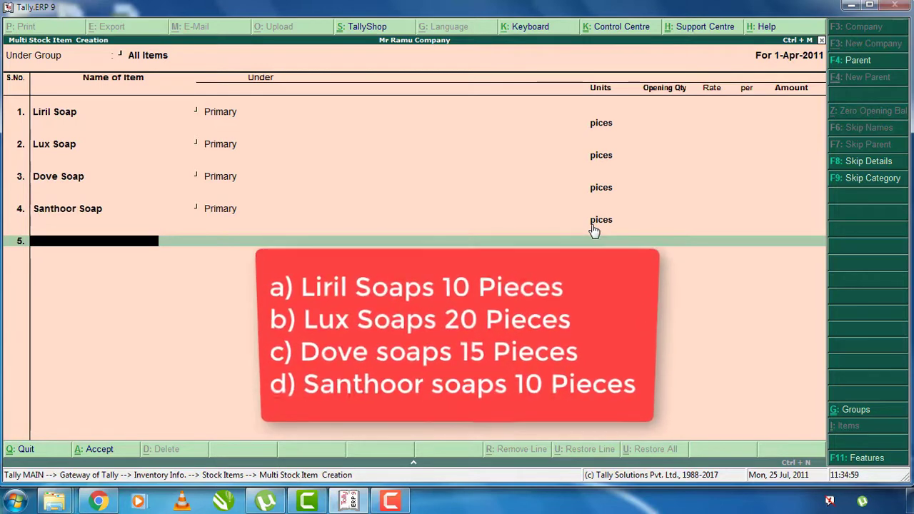
Add the stock item Pears Soaps under Primary with the unit pices and save the item list.
{"action": "type", "text": "Pea"}
{"action": "type", "text": "rs Soaps"}
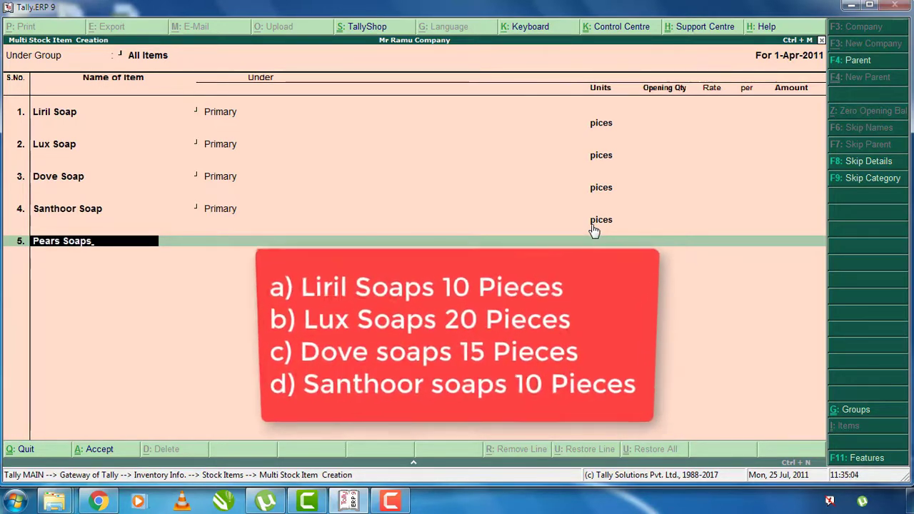
{"action": "key", "text": "Return"}
{"action": "key", "text": "Return"}
{"action": "key", "text": "Down"}
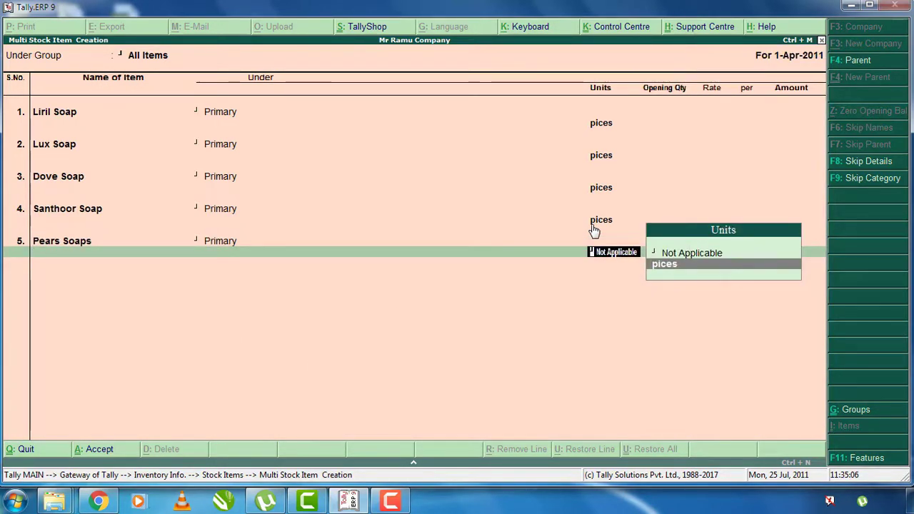
{"action": "key", "text": "Return"}
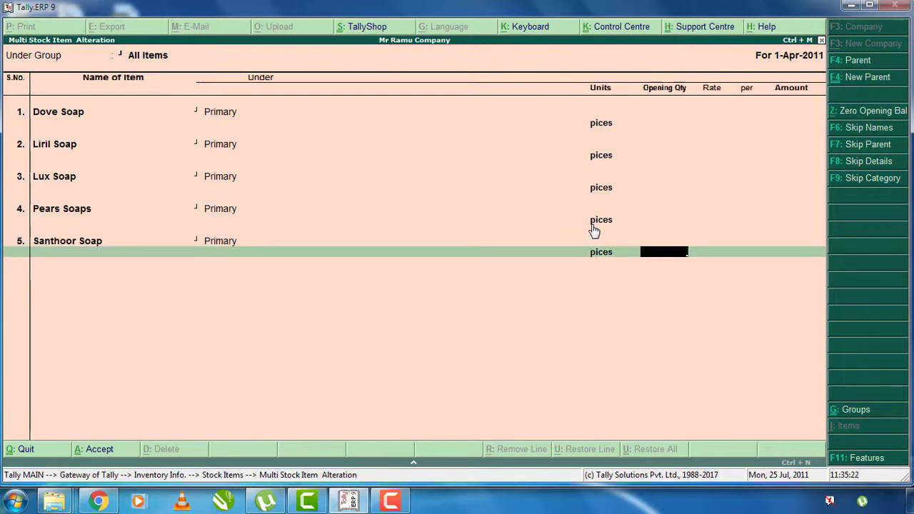
Review the saved stock items in the multi-item alteration list, accept it and return to the Gateway of Tally.
{"action": "key", "text": "Return"}
{"action": "key", "text": "Return"}
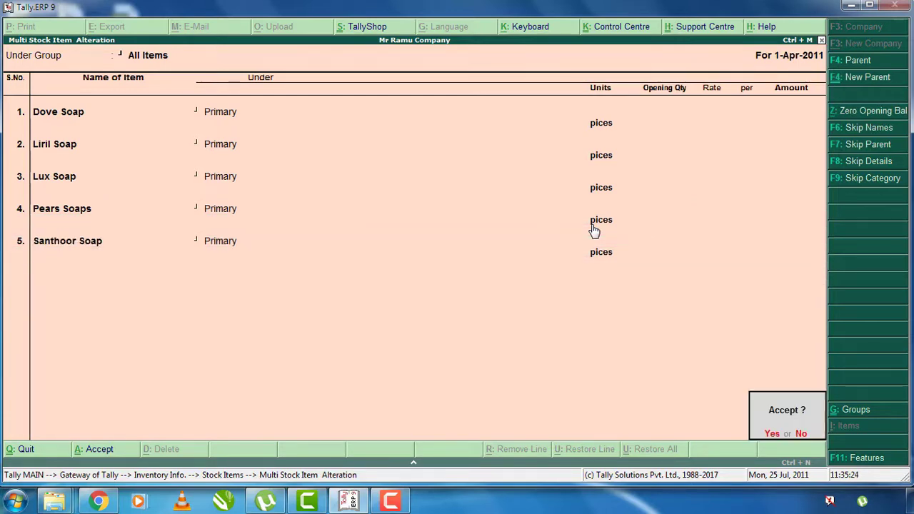
{"action": "key", "text": "y"}
{"action": "key", "text": "Escape"}
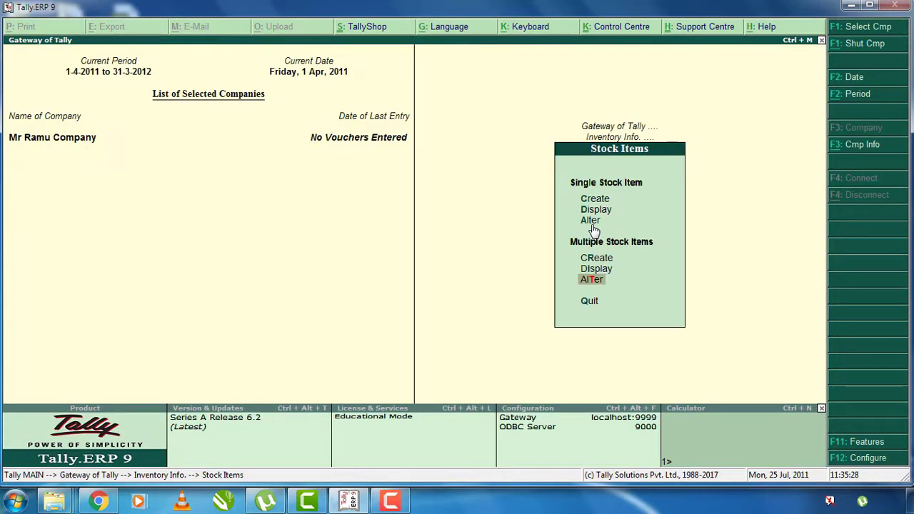
{"action": "key", "text": "Escape"}
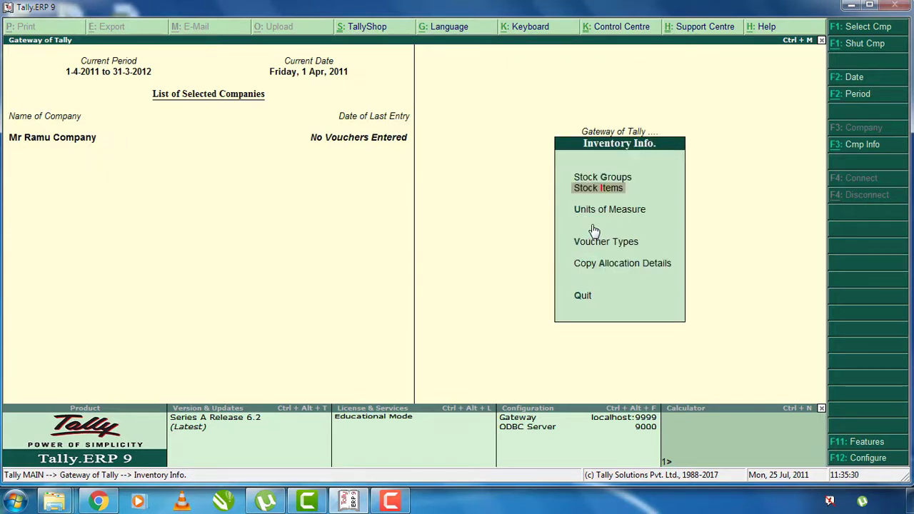
{"action": "key", "text": "Escape"}
Start creating multiple ledgers for the company with All Items as the parent group.
{"action": "key", "text": "Up"}
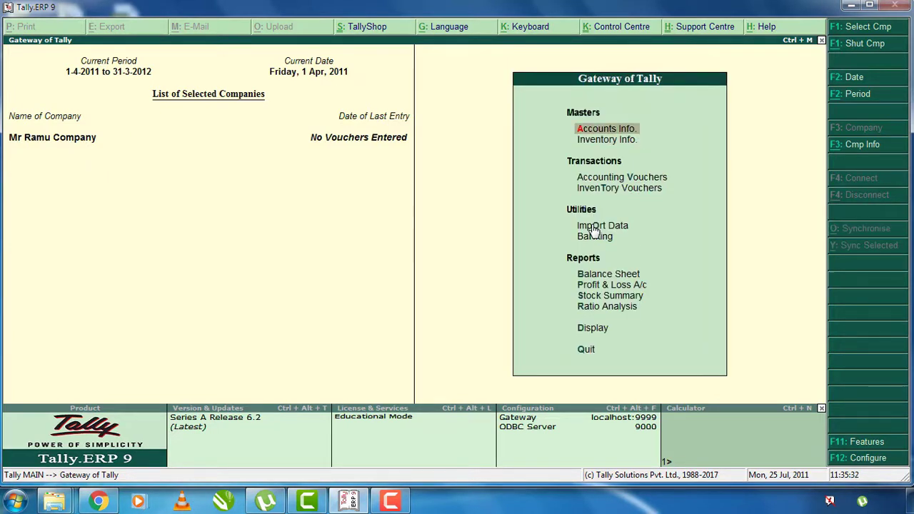
{"action": "key", "text": "Return"}
{"action": "key", "text": "Down"}
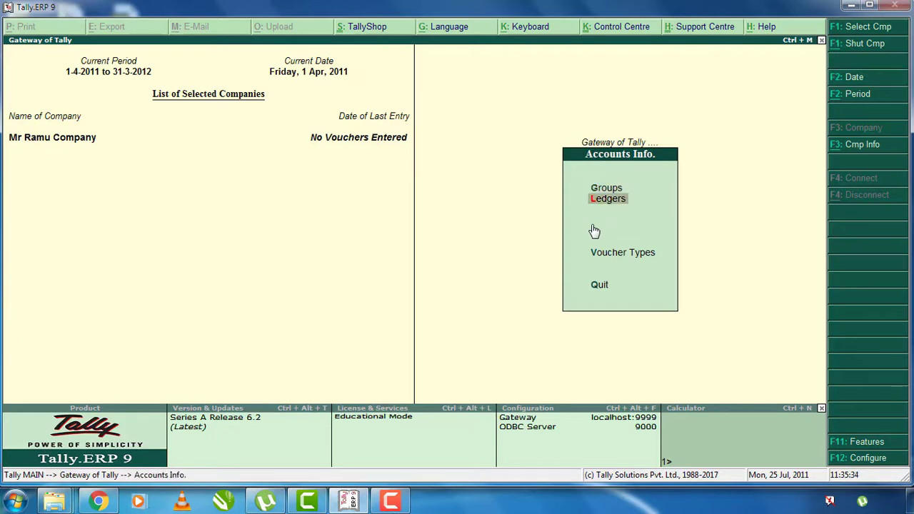
{"action": "key", "text": "Return"}
{"action": "key", "text": "Down"}
{"action": "key", "text": "Down"}
{"action": "key", "text": "Down"}
{"action": "key", "text": "Return"}
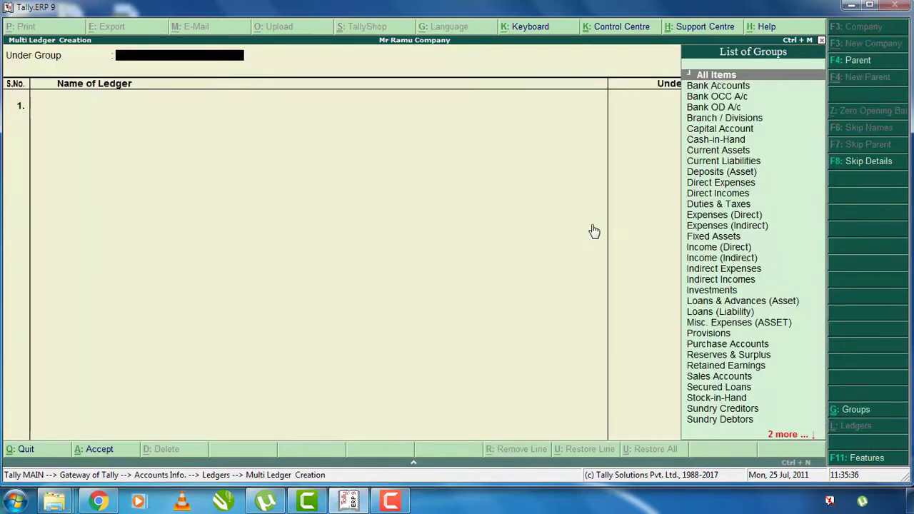
{"action": "key", "text": "Return"}
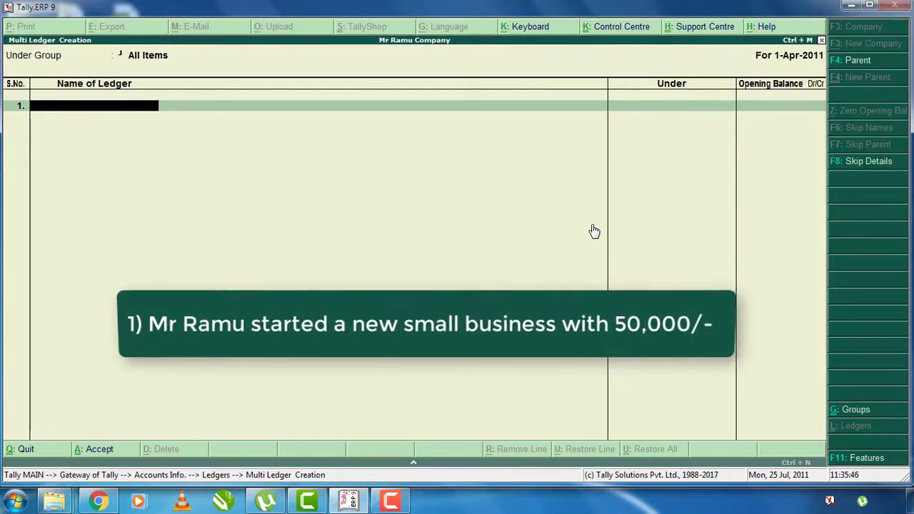
Add a ledger in the owner's name under Capital Account.
{"action": "type", "text": "Mr Ramu"}
{"action": "key", "text": "Return"}
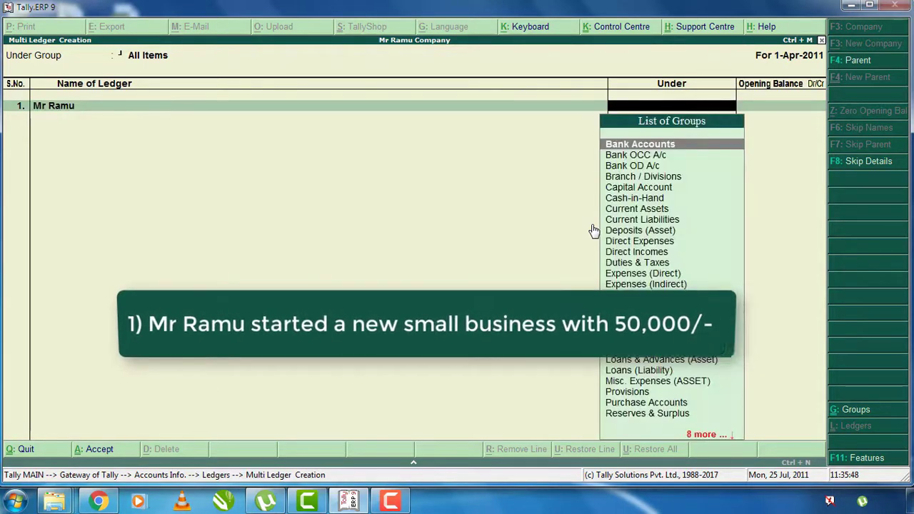
{"action": "type", "text": "Capi"}
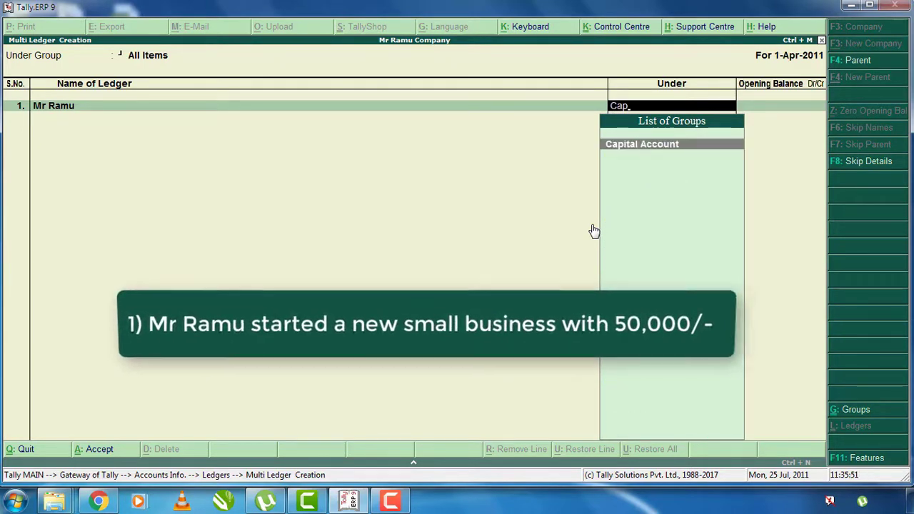
{"action": "key", "text": "Return"}
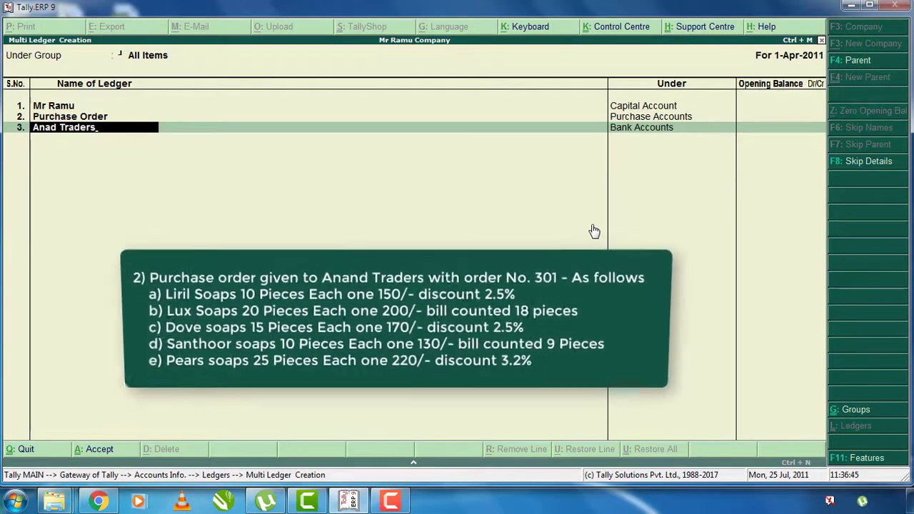
Place the third ledger, Anad Traders, under the Sundry Creditors group.
{"action": "key", "text": "Return"}
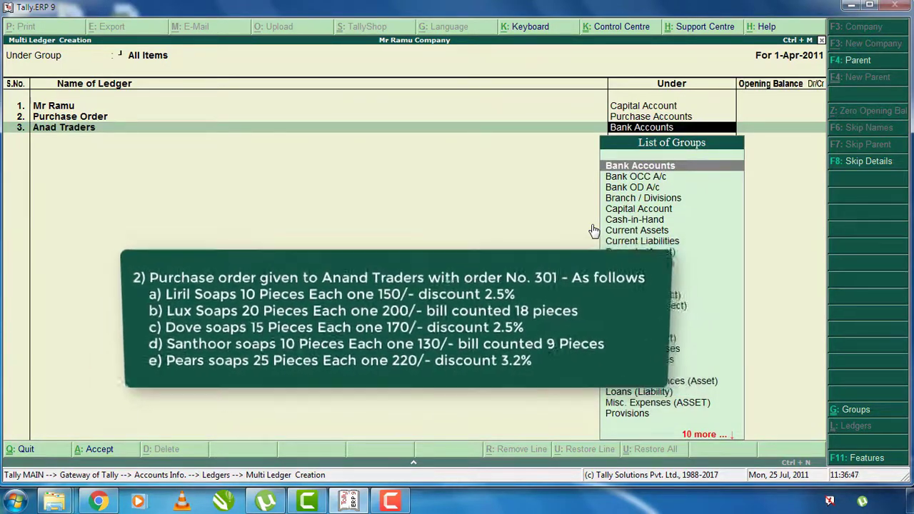
{"action": "type", "text": "su"}
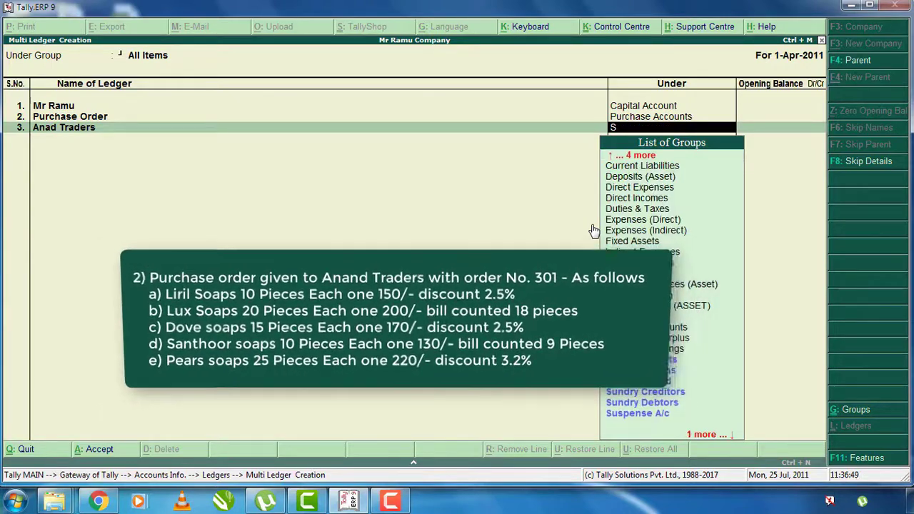
{"action": "key", "text": "Down"}
{"action": "key", "text": "Return"}
{"action": "key", "text": "Return"}
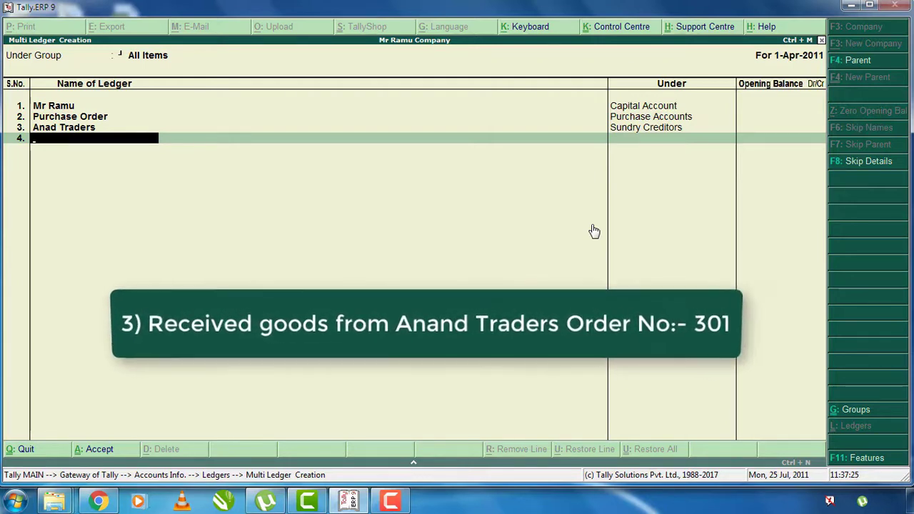
Add the ledger Purchase under Purchase Accounts as the fourth entry.
{"action": "type", "text": "Purchase"}
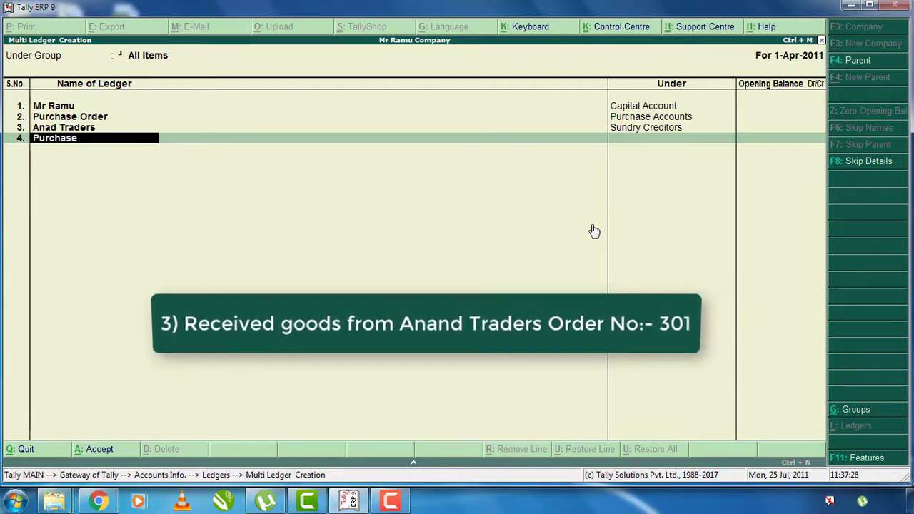
{"action": "key", "text": "Return"}
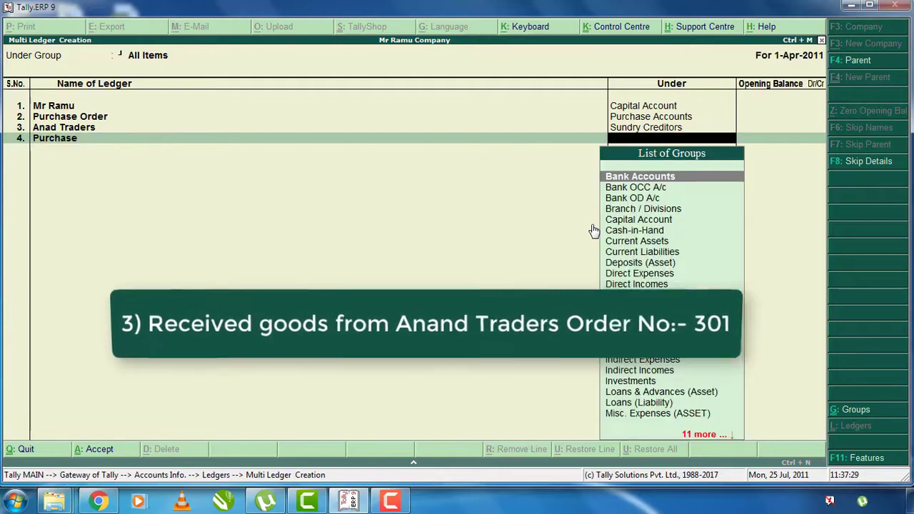
{"action": "type", "text": "Pu"}
{"action": "key", "text": "Return"}
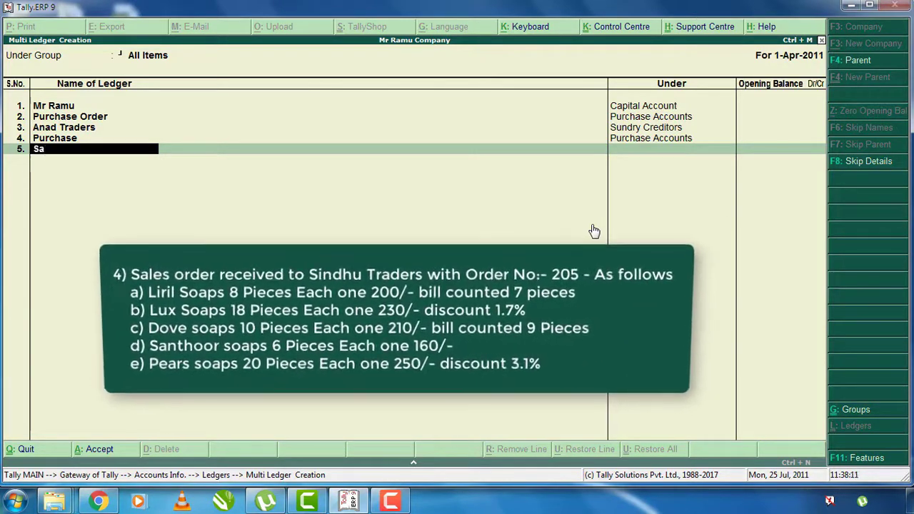
Add the ledger Sales Order under Sales Accounts as the fifth entry.
{"action": "key", "text": "BackSpace"}
{"action": "key", "text": "BackSpace"}
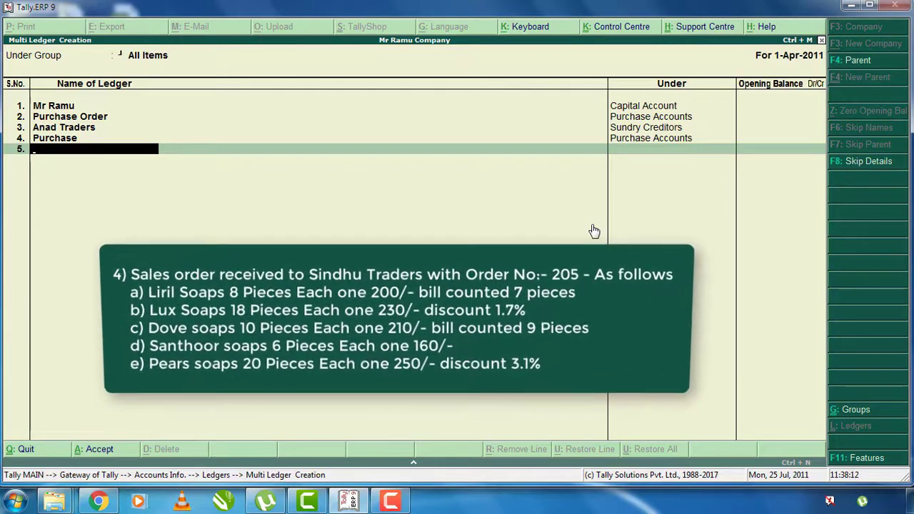
{"action": "type", "text": "Sales Order"}
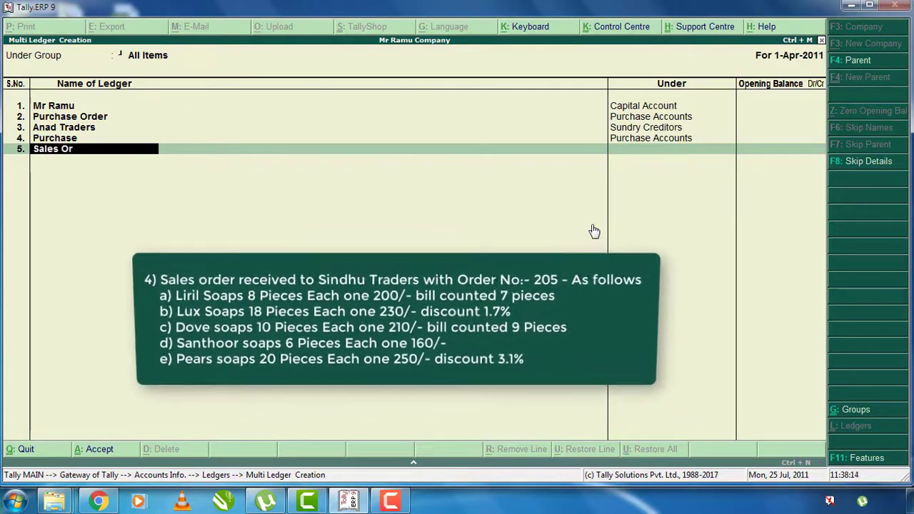
{"action": "key", "text": "Return"}
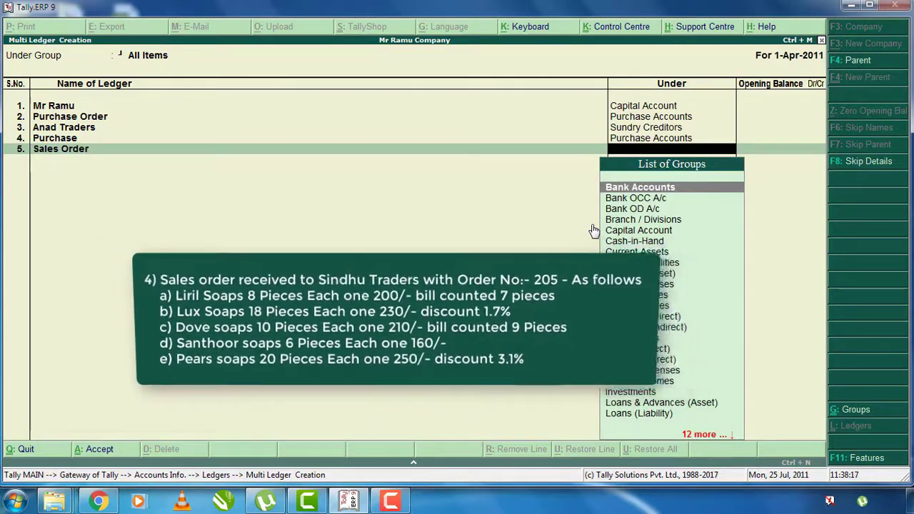
{"action": "type", "text": "Sa"}
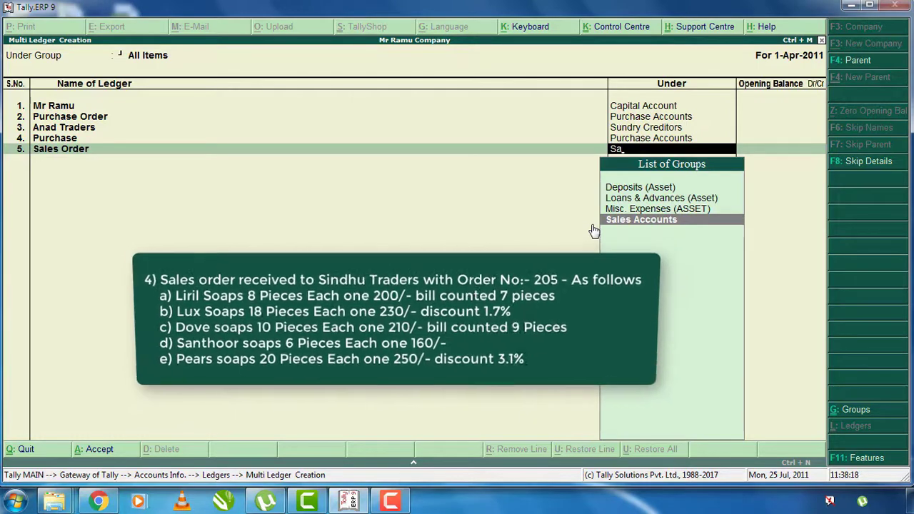
{"action": "key", "text": "Return"}
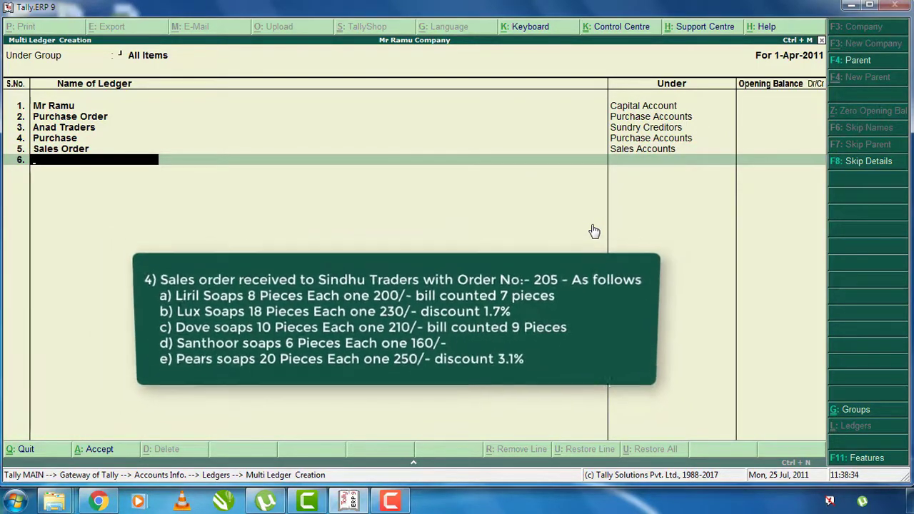
Add the ledger Sindhu Traders under Sundry Debtors as the sixth entry.
{"action": "type", "text": "Sindh"}
{"action": "type", "text": "u Traders"}
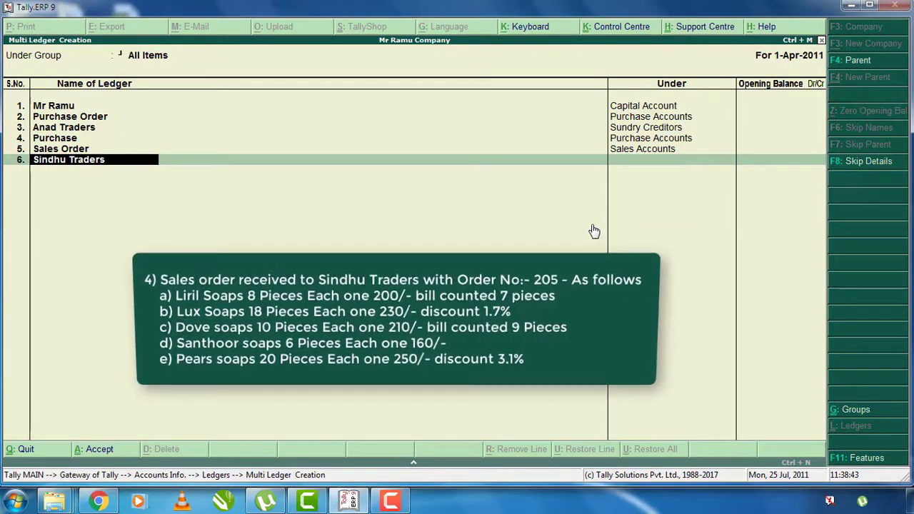
{"action": "key", "text": "Return"}
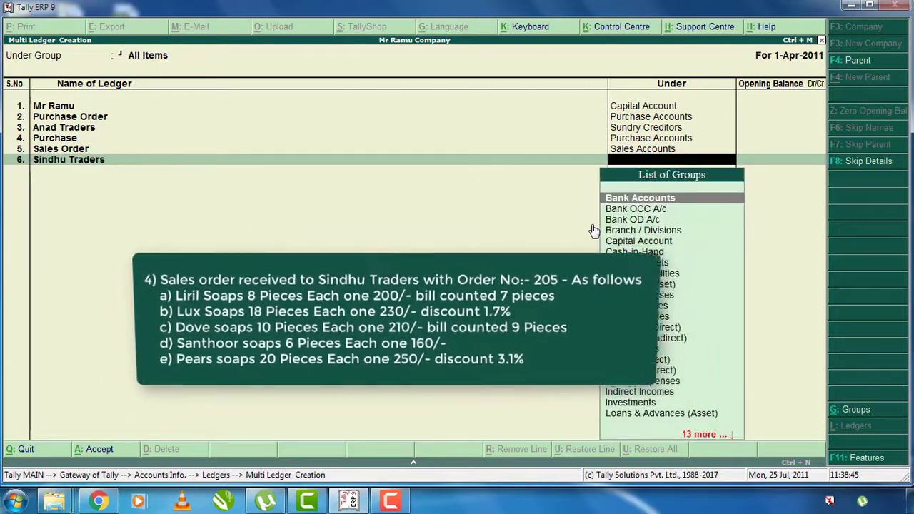
{"action": "type", "text": "Sun"}
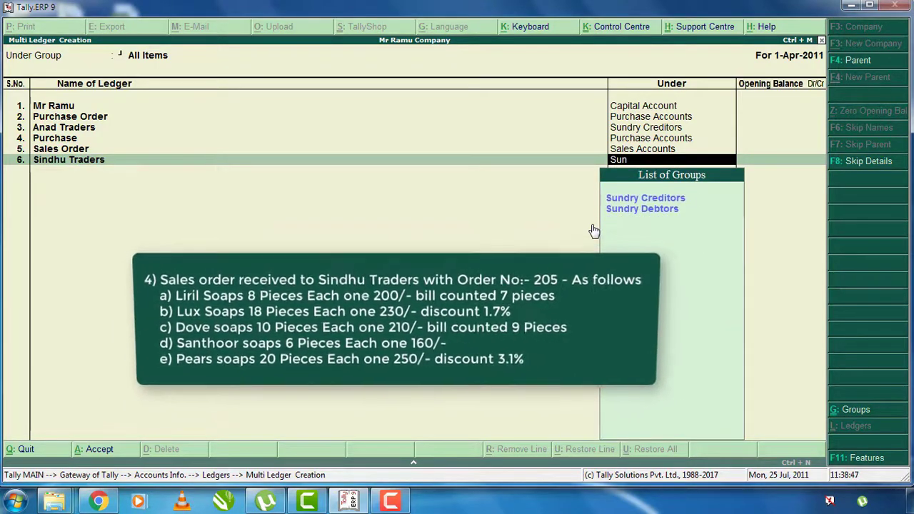
{"action": "key", "text": "Down"}
{"action": "key", "text": "Return"}
{"action": "key", "text": "Return"}
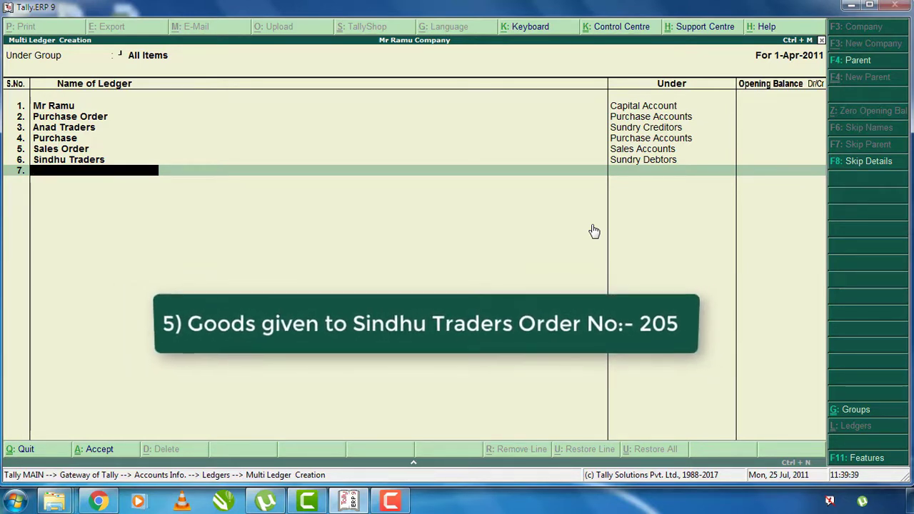
Add the ledger Sales under Sales Accounts, save the ledger list and return to the Gateway of Tally.
{"action": "type", "text": "Sales"}
{"action": "key", "text": "Return"}
{"action": "type", "text": "sa"}
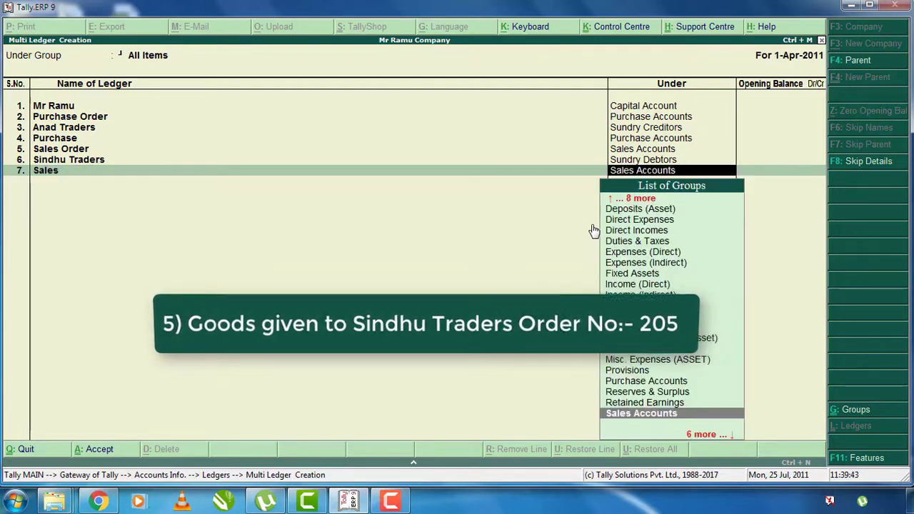
{"action": "key", "text": "Return"}
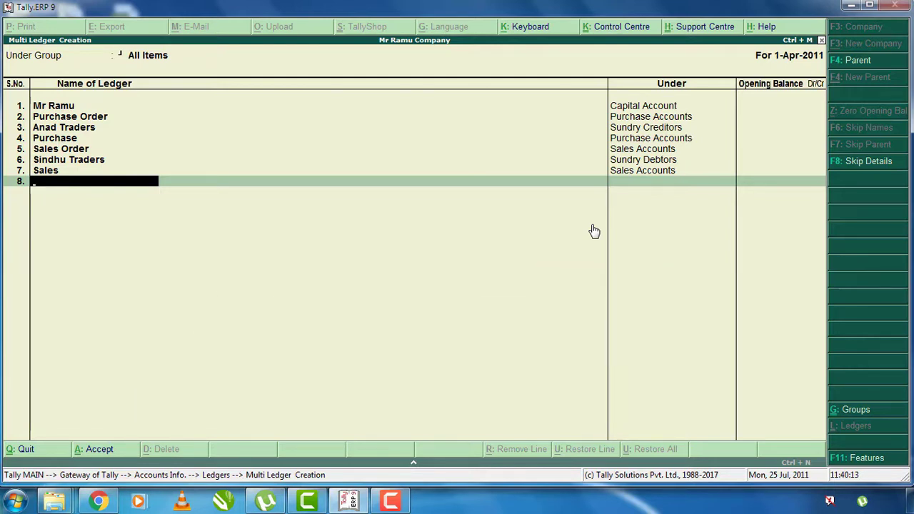
{"action": "key", "text": "Return"}
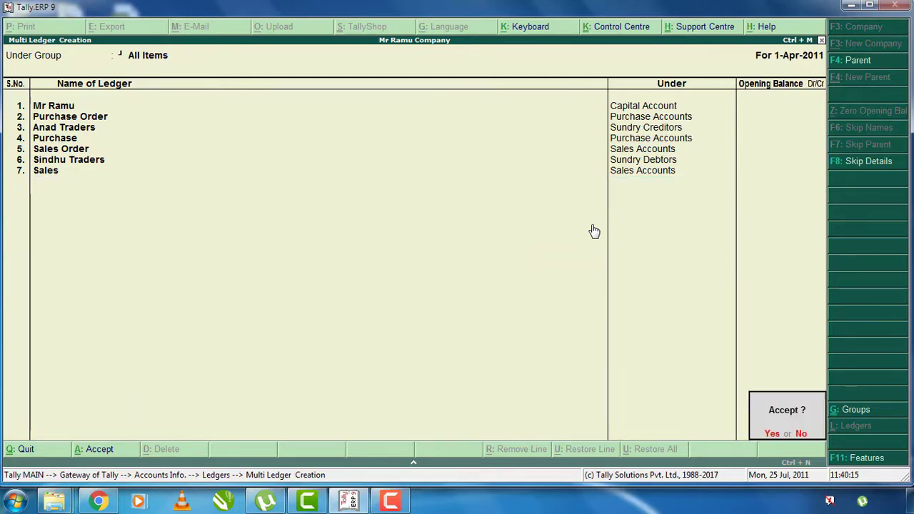
{"action": "key", "text": "Return"}
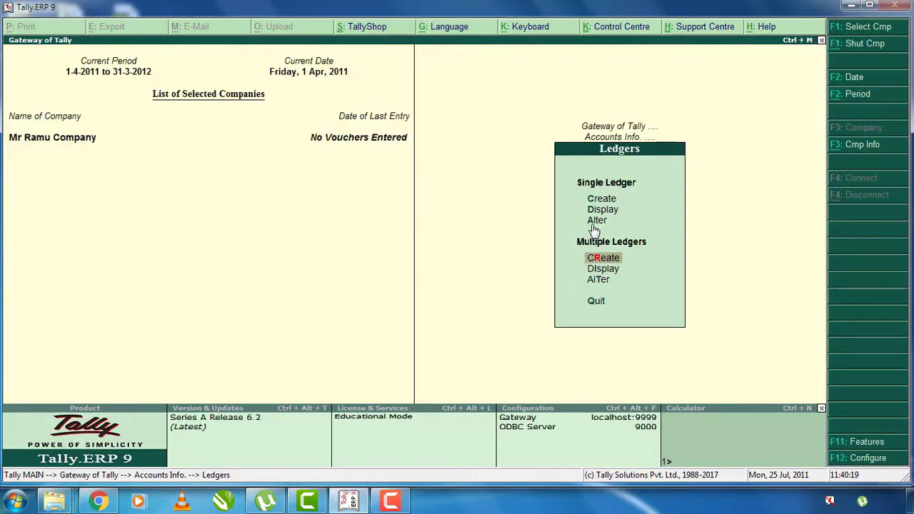
{"action": "key", "text": "Escape"}
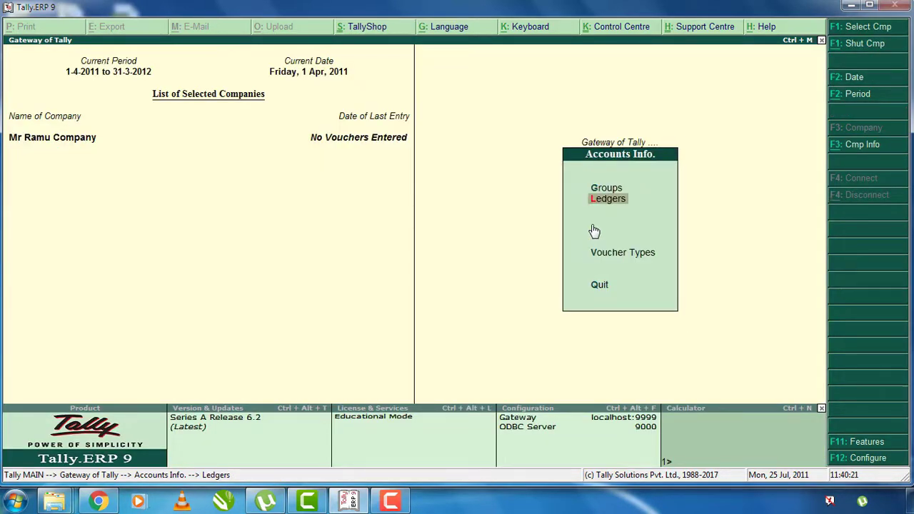
{"action": "key", "text": "Escape"}
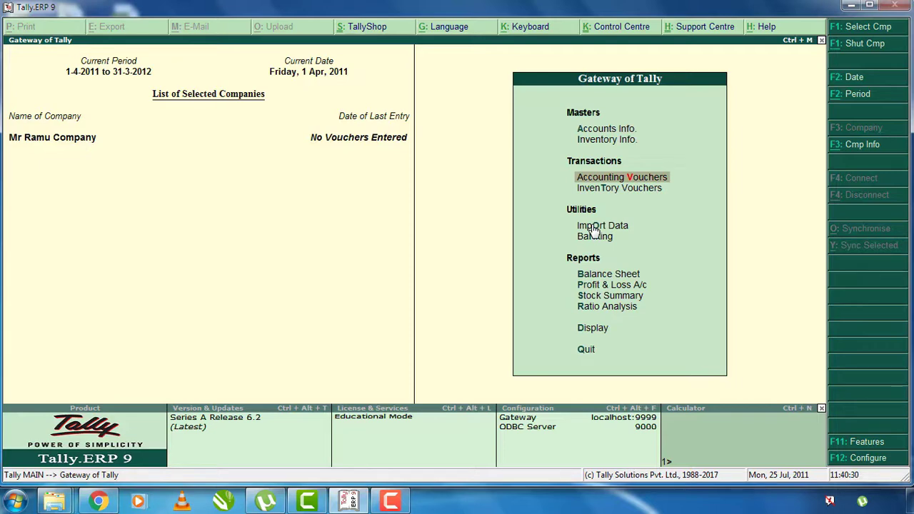
Record and save a Receipt voucher with Cash as the account and 50000 credited to the owner's capital ledger.
{"action": "key", "text": "Return"}
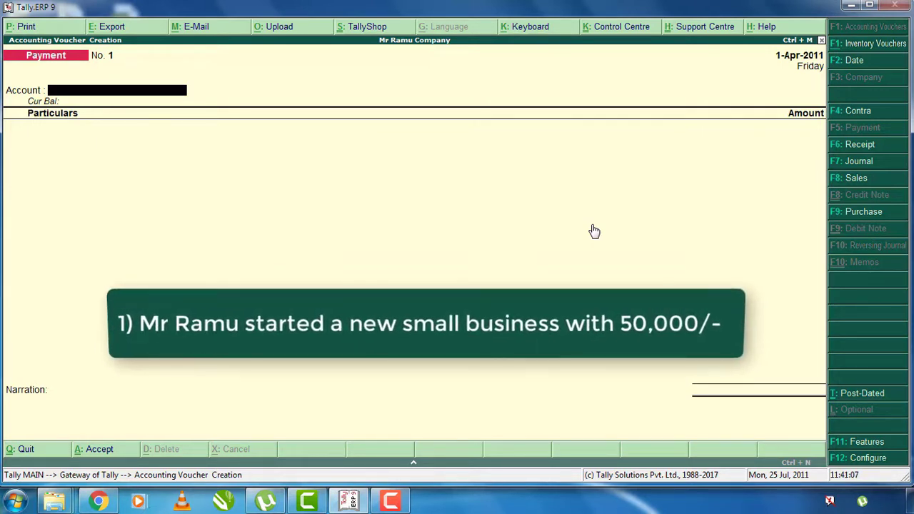
{"action": "key", "text": "F6"}
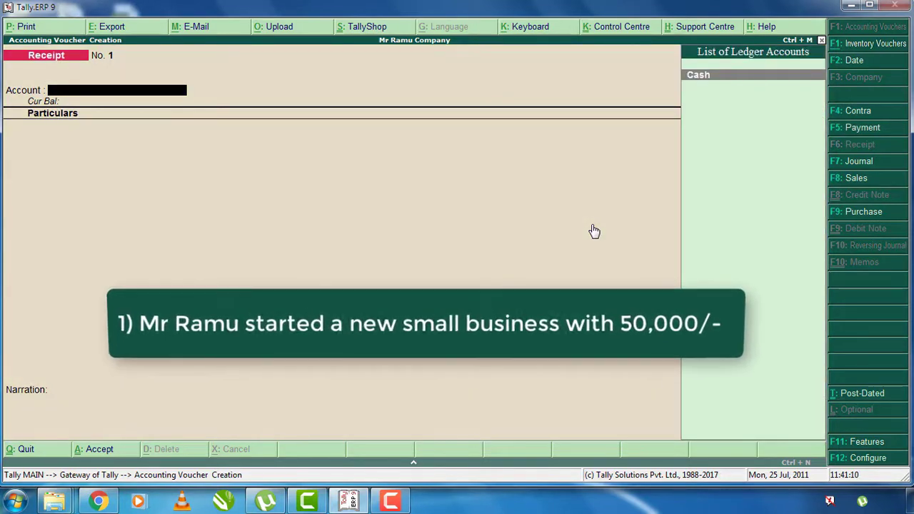
{"action": "key", "text": "Return"}
{"action": "type", "text": "Mr"}
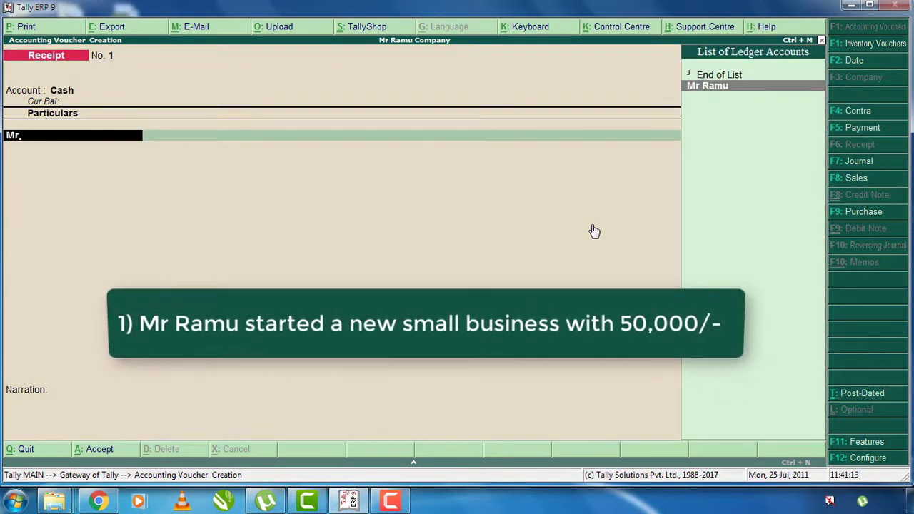
{"action": "key", "text": "Return"}
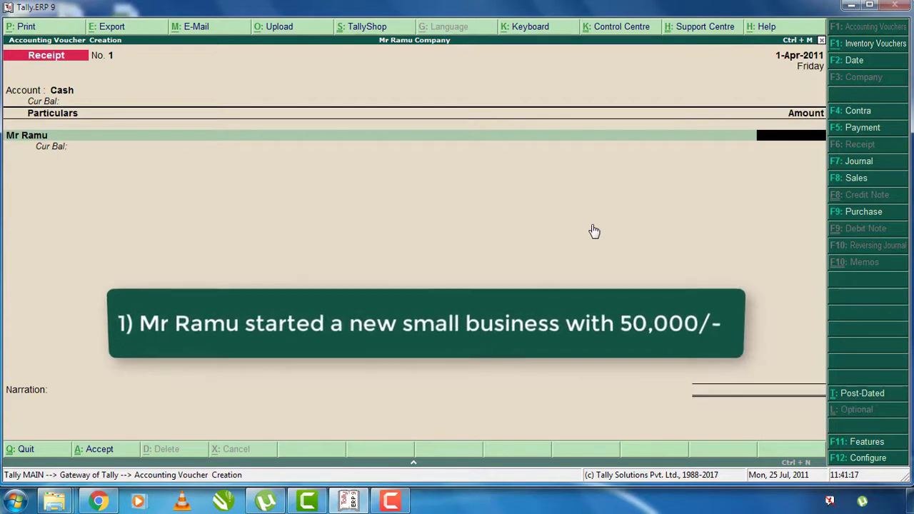
{"action": "type", "text": "50000"}
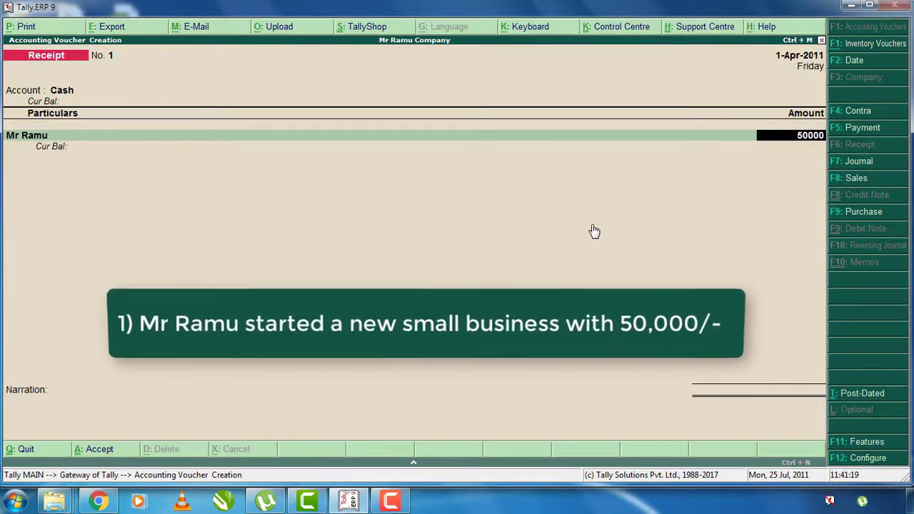
{"action": "key", "text": "Return"}
{"action": "key", "text": "Return"}
{"action": "key", "text": "Return"}
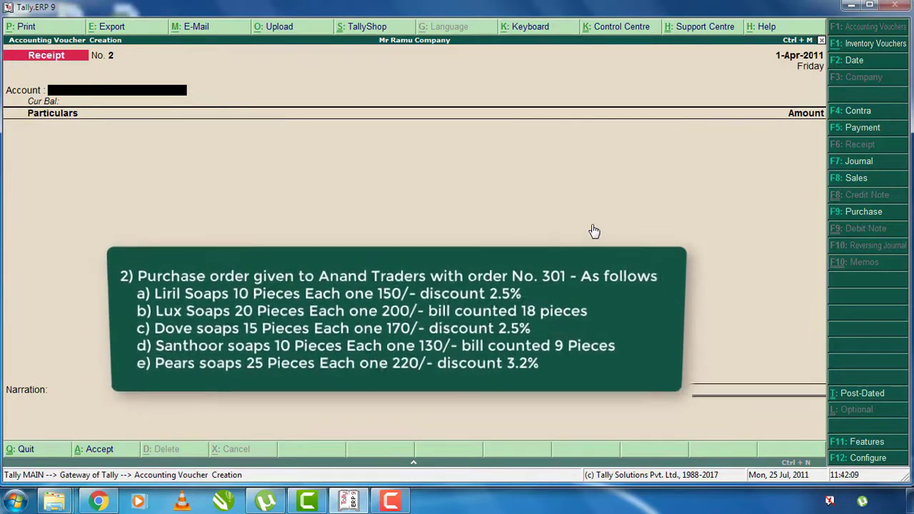
Enable purchase order processing and sales order processing in the company's inventory features.
{"action": "key", "text": "F11"}
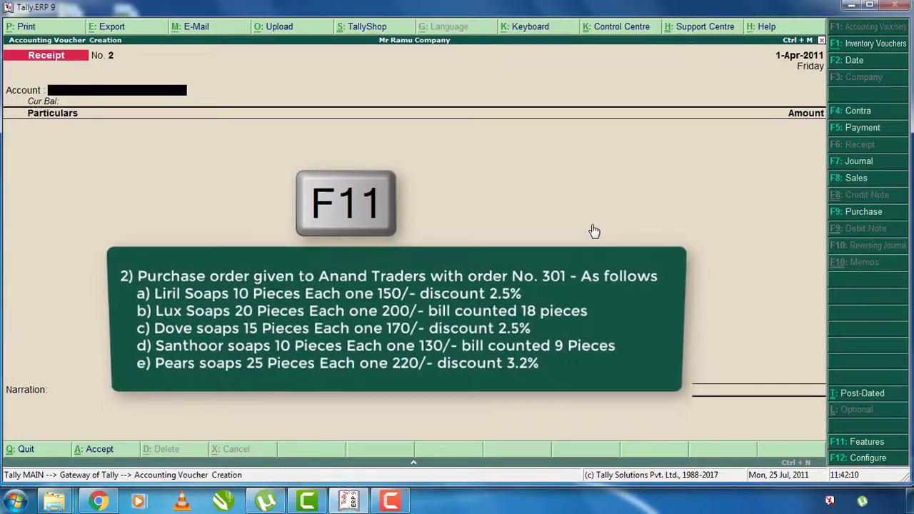
{"action": "key", "text": "F2"}
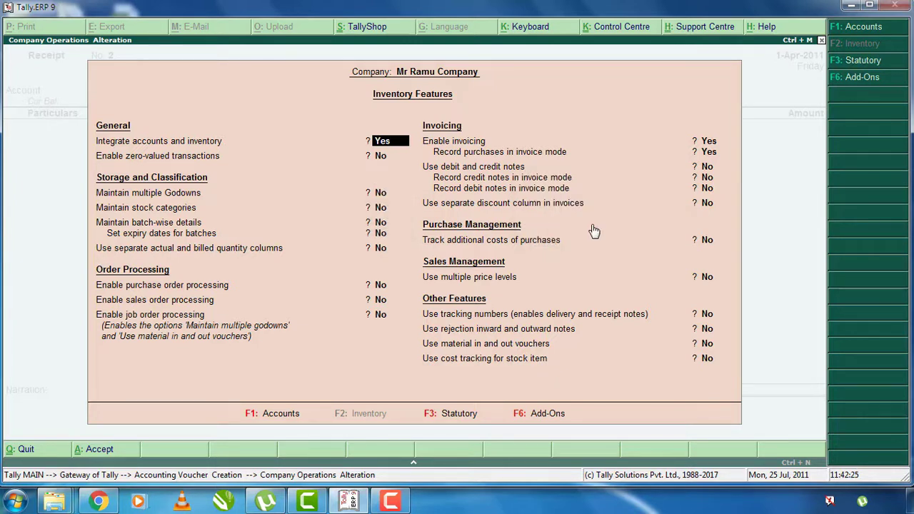
{"action": "key", "text": "Return"}
{"action": "key", "text": "Return"}
{"action": "key", "text": "Return"}
{"action": "key", "text": "Return"}
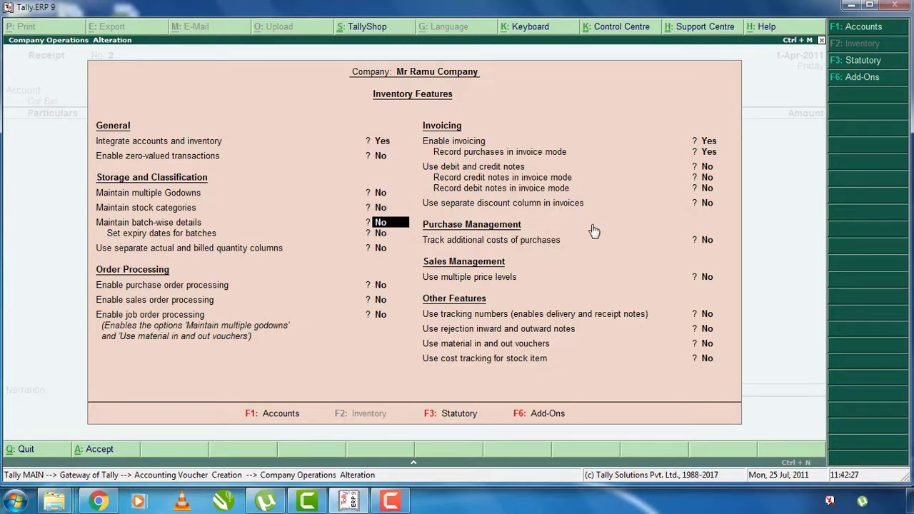
{"action": "key", "text": "Return"}
{"action": "key", "text": "Return"}
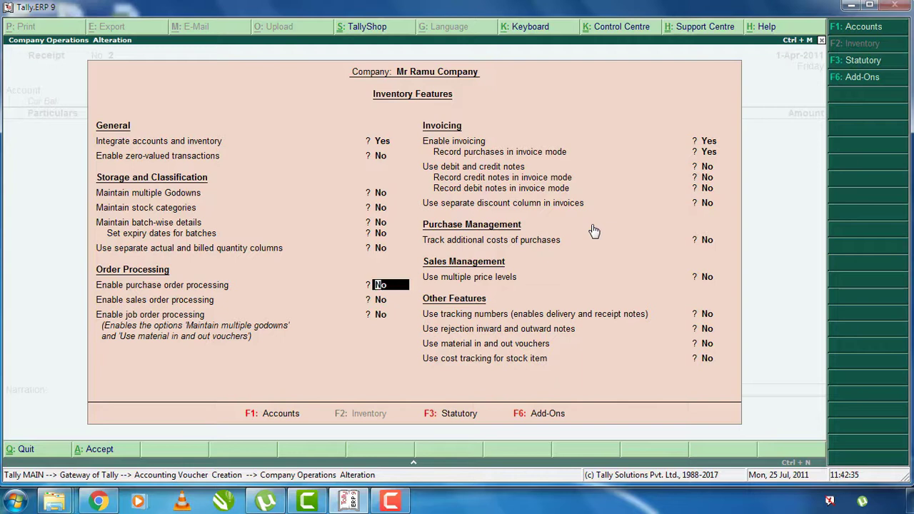
{"action": "type", "text": "y"}
{"action": "key", "text": "Return"}
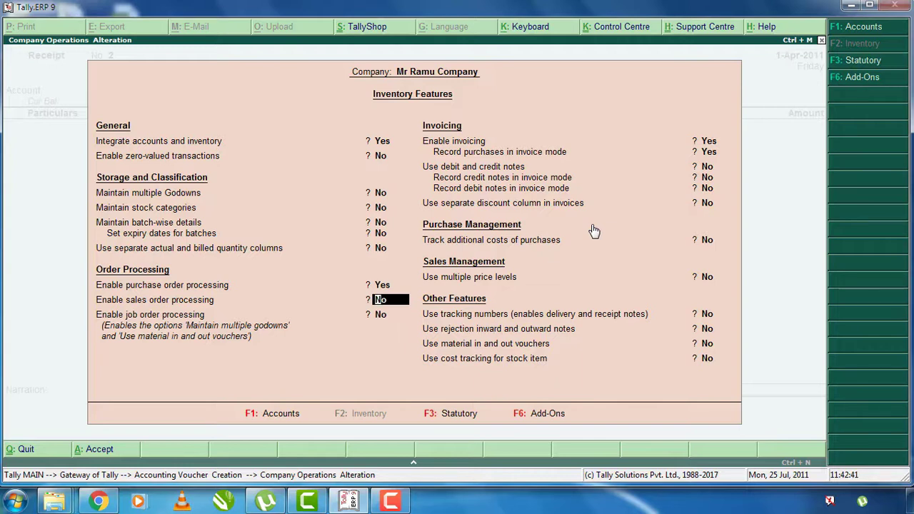
{"action": "type", "text": "y"}
{"action": "key", "text": "Return"}
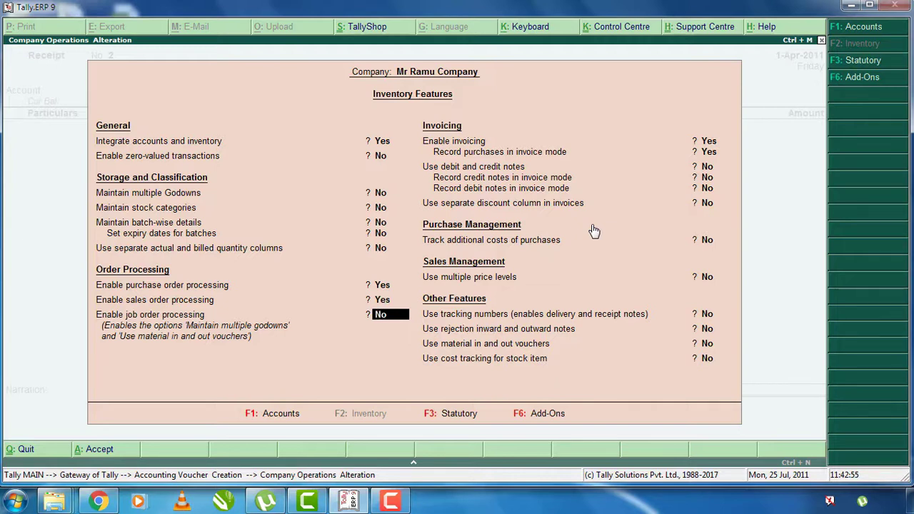
Enable separate actual and billed quantity columns in the inventory features.
{"action": "key", "text": "Up"}
{"action": "key", "text": "Up"}
{"action": "key", "text": "Up"}
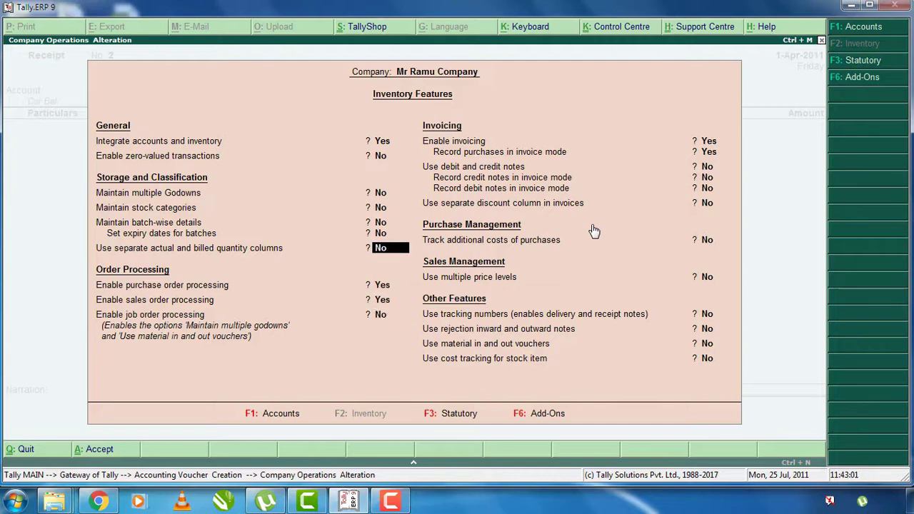
{"action": "type", "text": "y"}
{"action": "key", "text": "Return"}
{"action": "key", "text": "Return"}
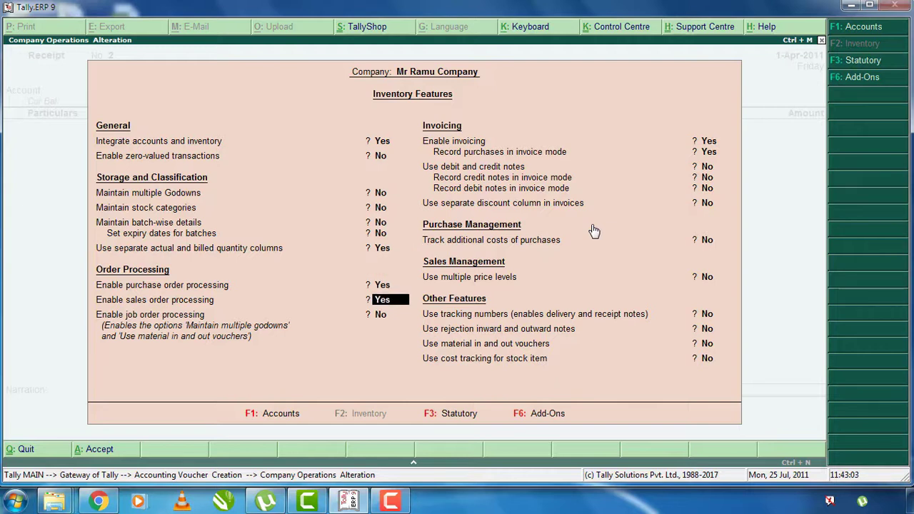
Enable the separate discount column in invoices and save the inventory features.
{"action": "key", "text": "Return"}
{"action": "key", "text": "Return"}
{"action": "key", "text": "Return"}
{"action": "key", "text": "Return"}
{"action": "key", "text": "Return"}
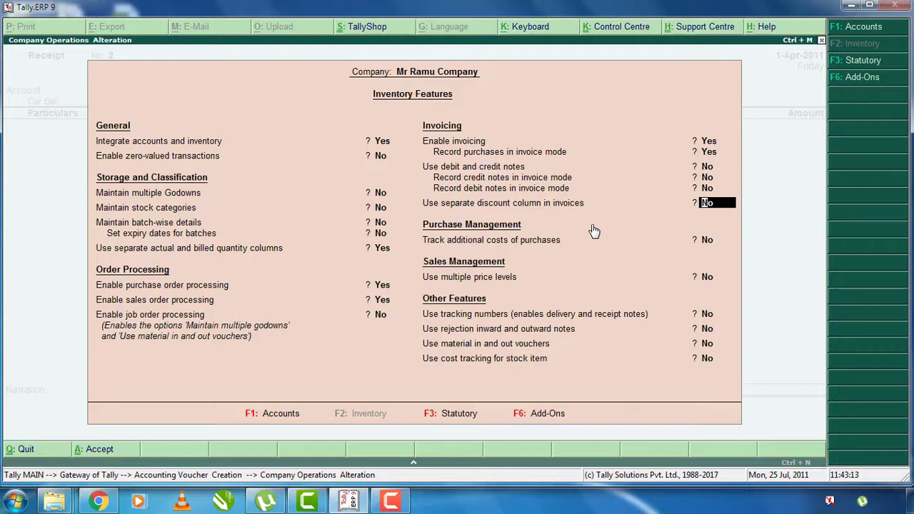
{"action": "type", "text": "y"}
{"action": "key", "text": "Return"}
{"action": "key", "text": "Return"}
{"action": "key", "text": "Return"}
{"action": "key", "text": "Return"}
{"action": "key", "text": "Return"}
{"action": "key", "text": "Return"}
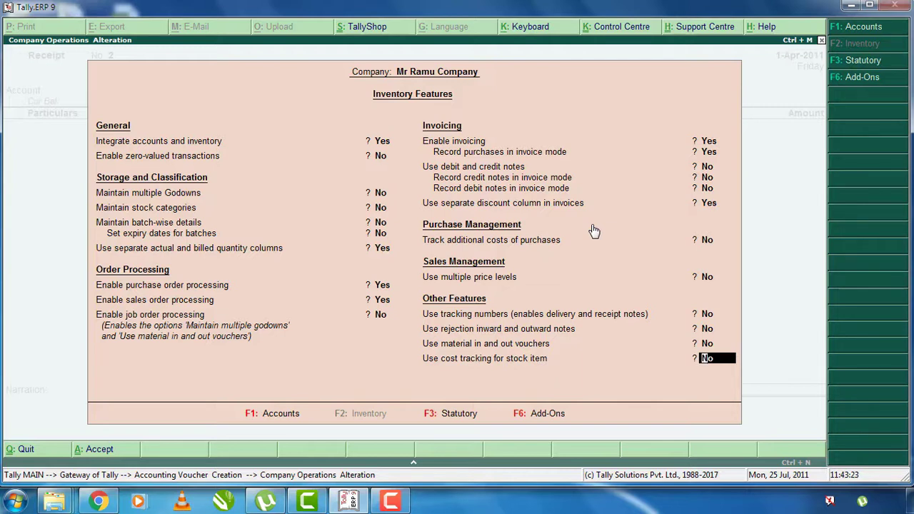
{"action": "key", "text": "Return"}
{"action": "key", "text": "Return"}
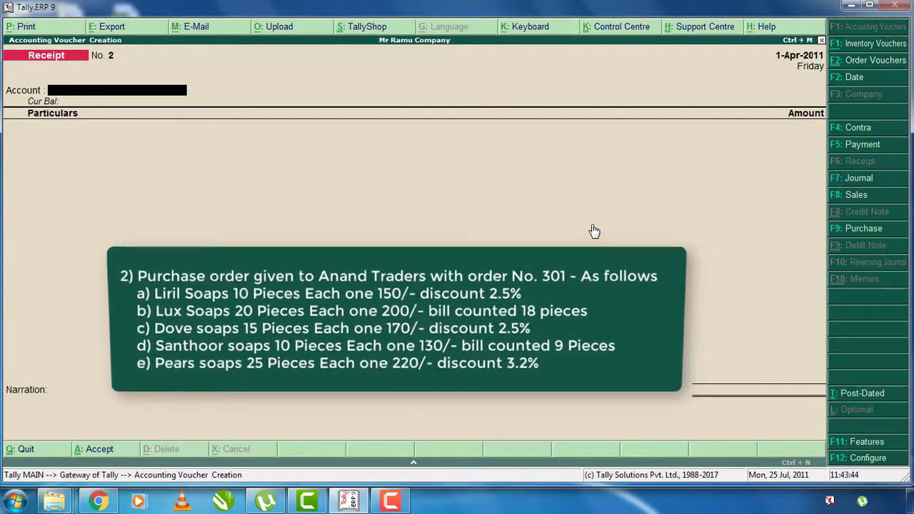
Start a Purchase Order voucher with Anad Traders as the party and accept the supplier details as they are.
{"action": "key", "text": "alt+F4"}
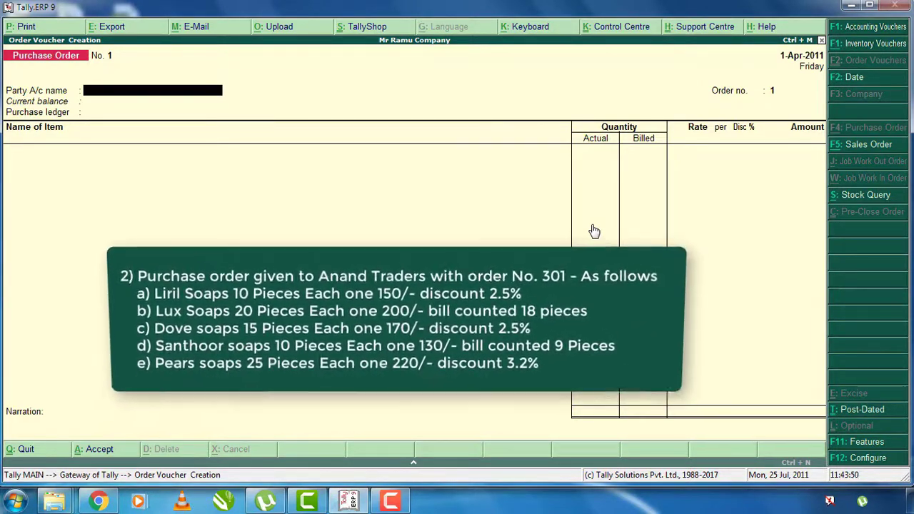
{"action": "key", "text": "Return"}
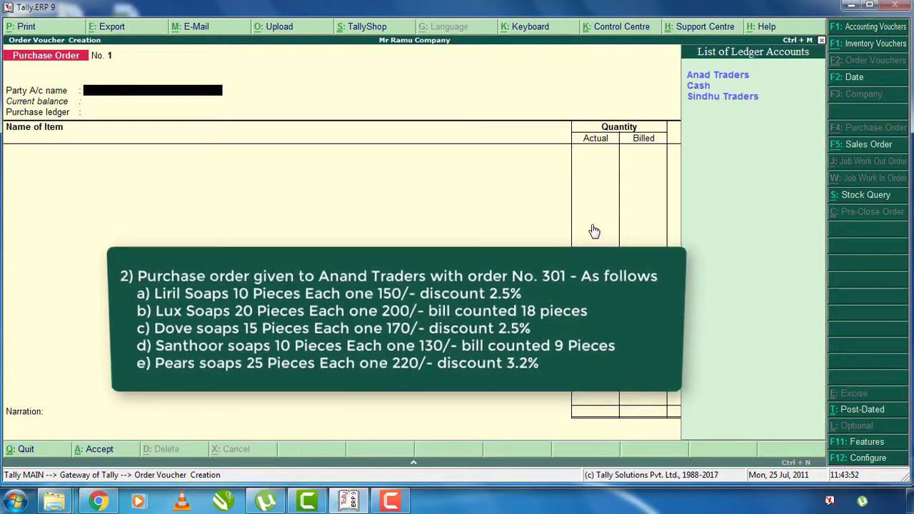
{"action": "key", "text": "Return"}
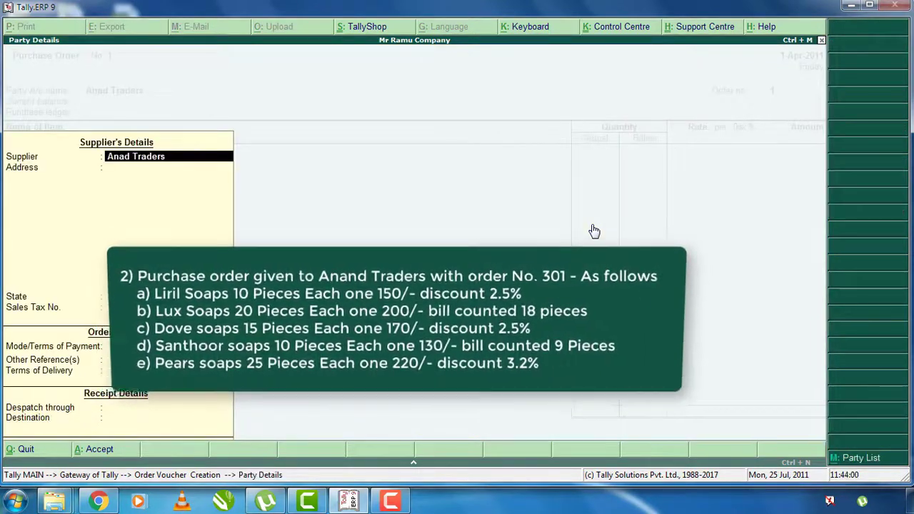
{"action": "key", "text": "Return"}
{"action": "key", "text": "Return"}
{"action": "key", "text": "Return"}
{"action": "key", "text": "Return"}
{"action": "key", "text": "Return"}
{"action": "key", "text": "Return"}
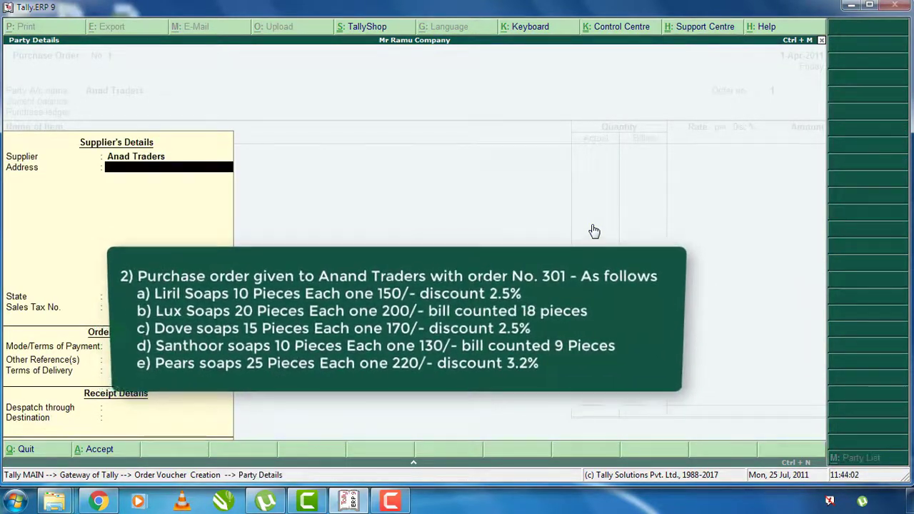
{"action": "key", "text": "Return"}
{"action": "key", "text": "Return"}
{"action": "key", "text": "Return"}
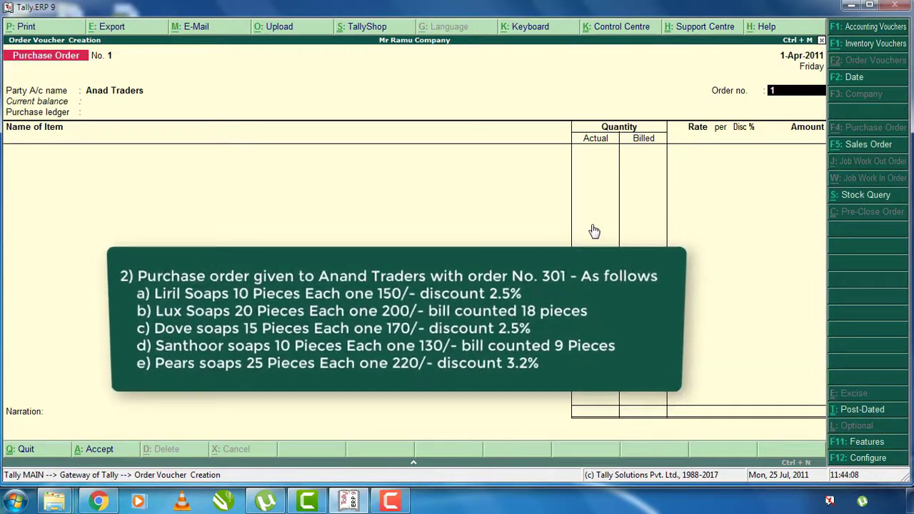
Enter the order number and choose Purchase Order as the purchase ledger.
{"action": "type", "text": "301"}
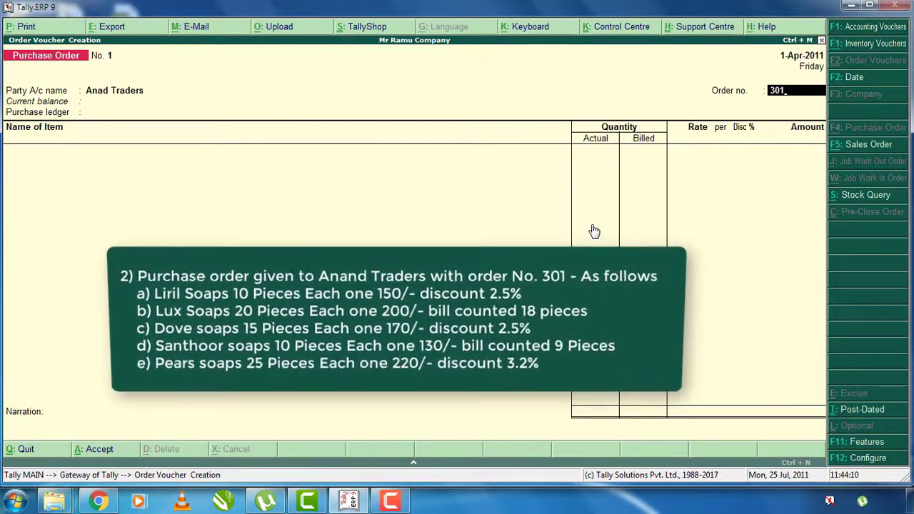
{"action": "key", "text": "Return"}
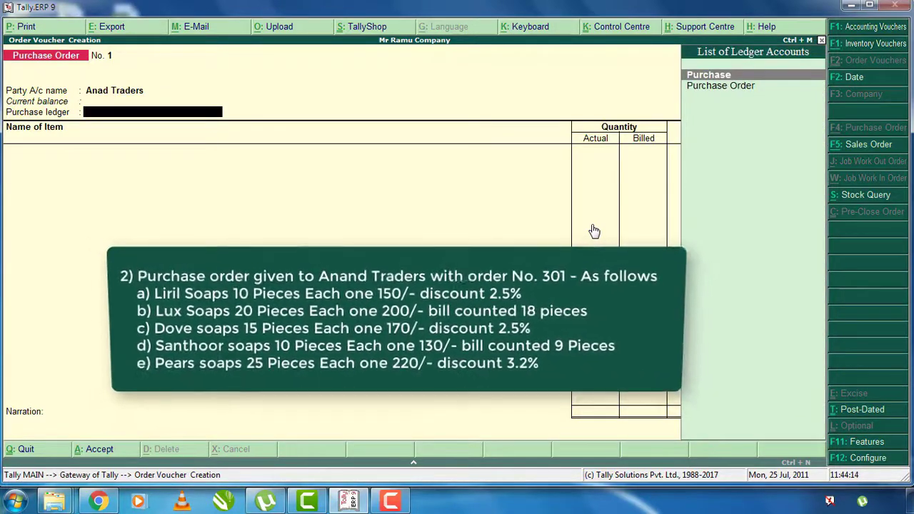
{"action": "key", "text": "Down"}
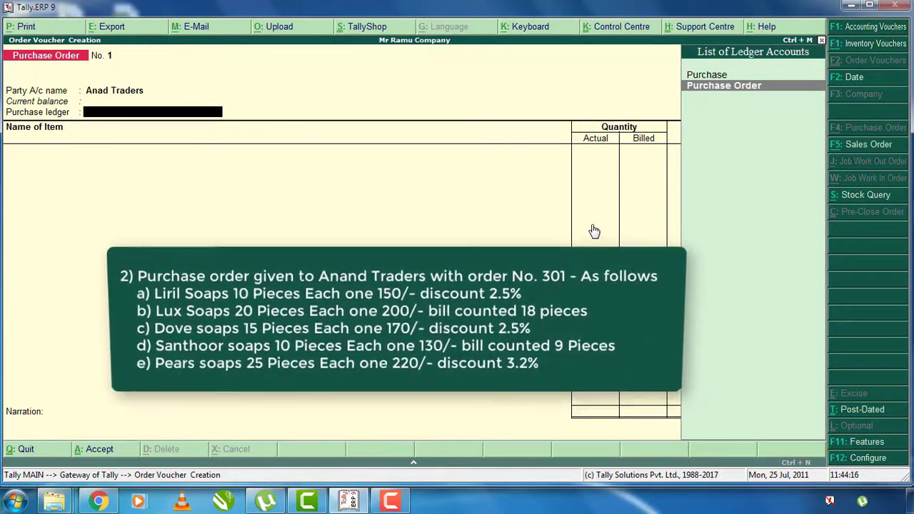
{"action": "key", "text": "Return"}
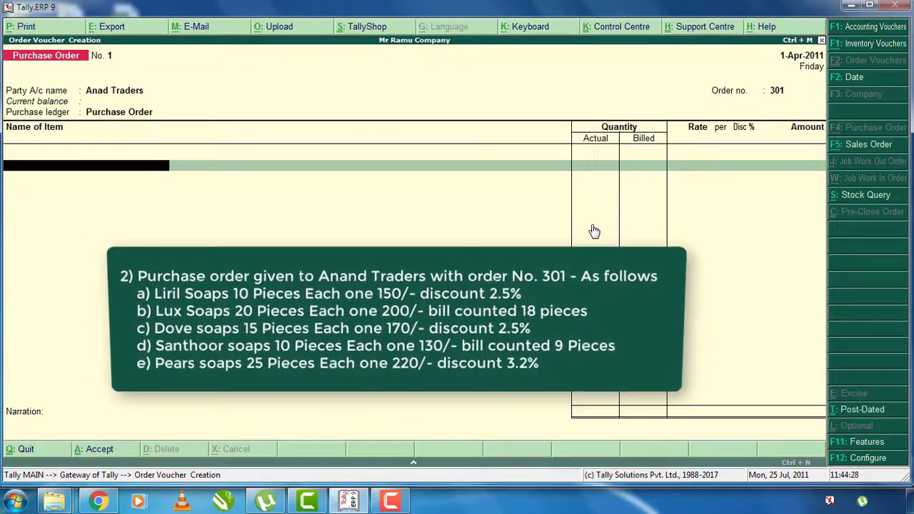
Select Liril Soap as the first stock item of the purchase order.
{"action": "key", "text": "Down"}
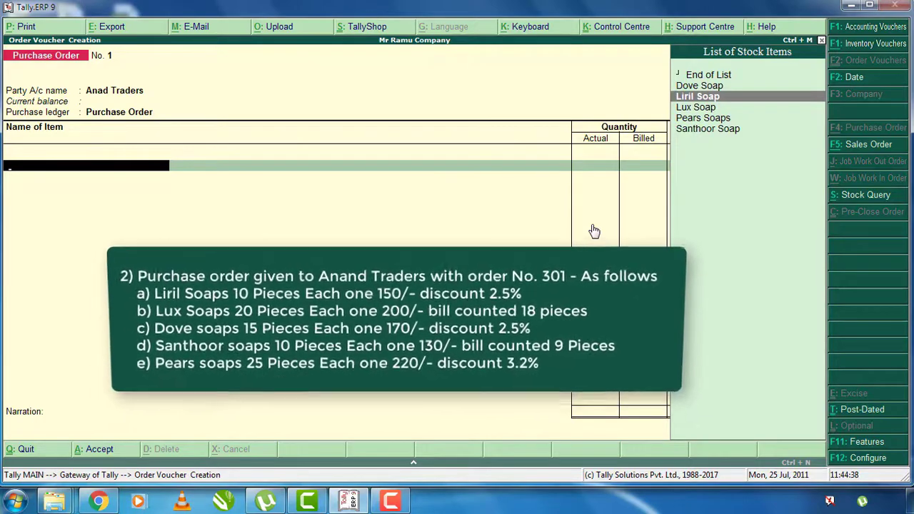
{"action": "key", "text": "Up"}
{"action": "key", "text": "Down"}
{"action": "key", "text": "Up"}
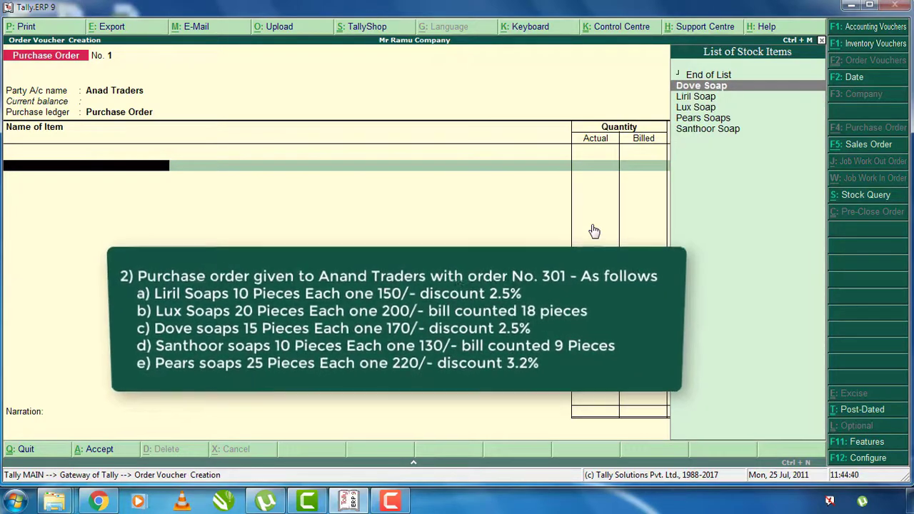
{"action": "key", "text": "Down"}
{"action": "key", "text": "Down"}
{"action": "key", "text": "Up"}
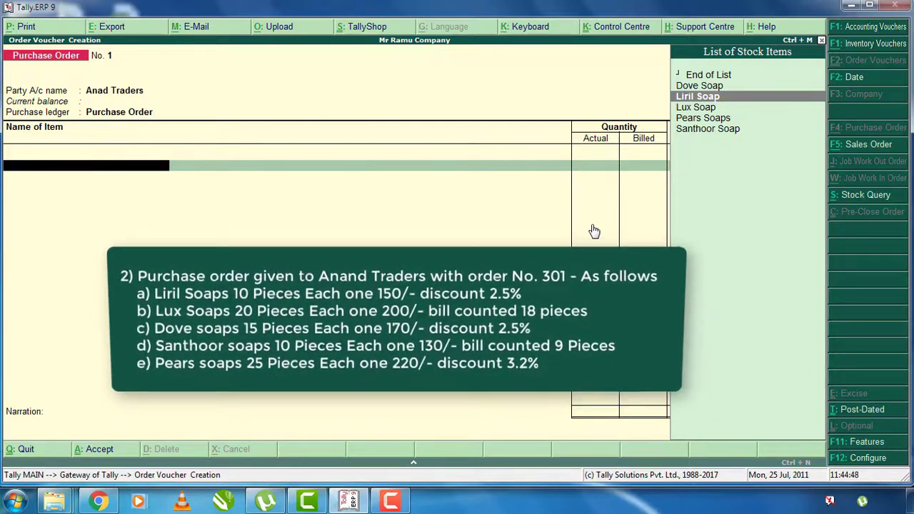
{"action": "key", "text": "Return"}
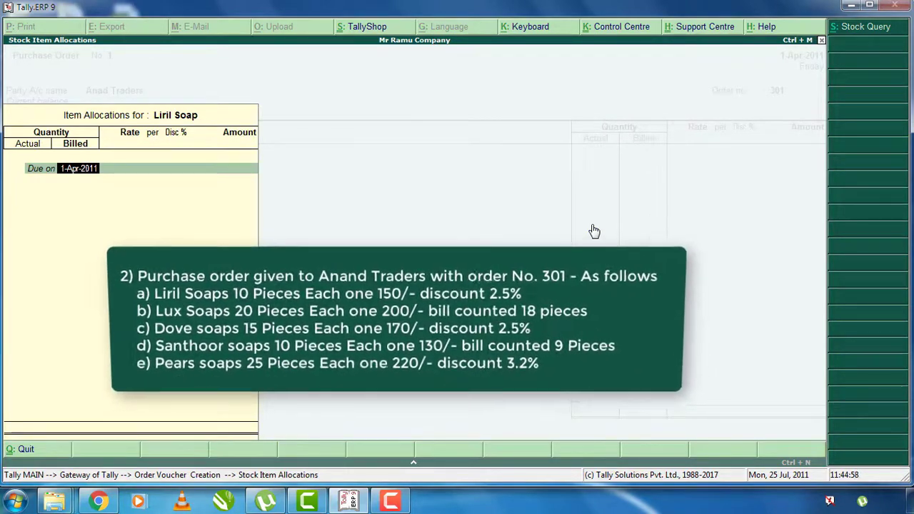
Keep 1-Apr-2011 as the Liril Soap due date and set both actual and billed quantity to 10 pices.
{"action": "key", "text": "Return"}
{"action": "type", "text": "1"}
{"action": "key", "text": "BackSpace"}
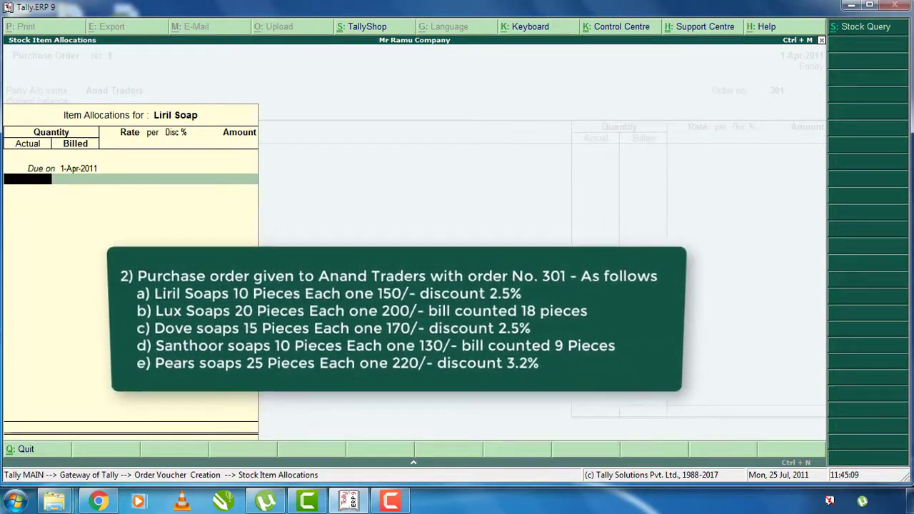
{"action": "type", "text": "10"}
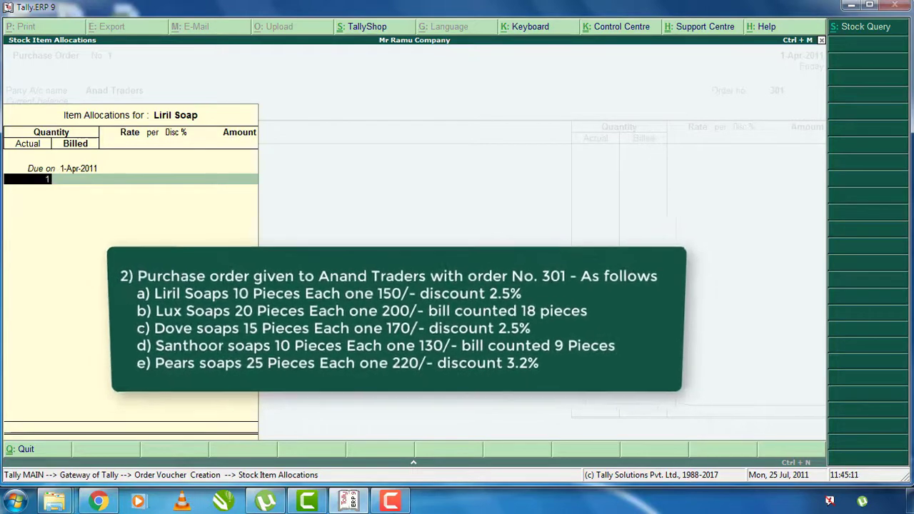
{"action": "key", "text": "Return"}
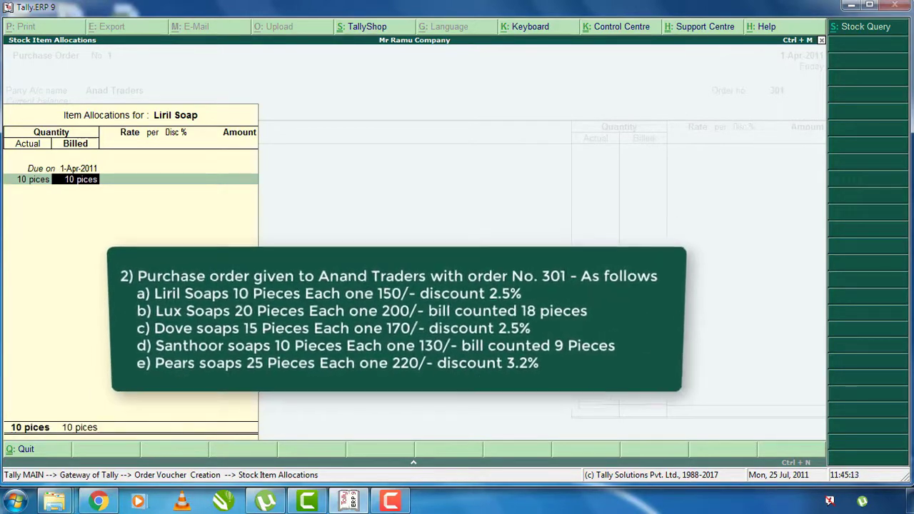
{"action": "key", "text": "Return"}
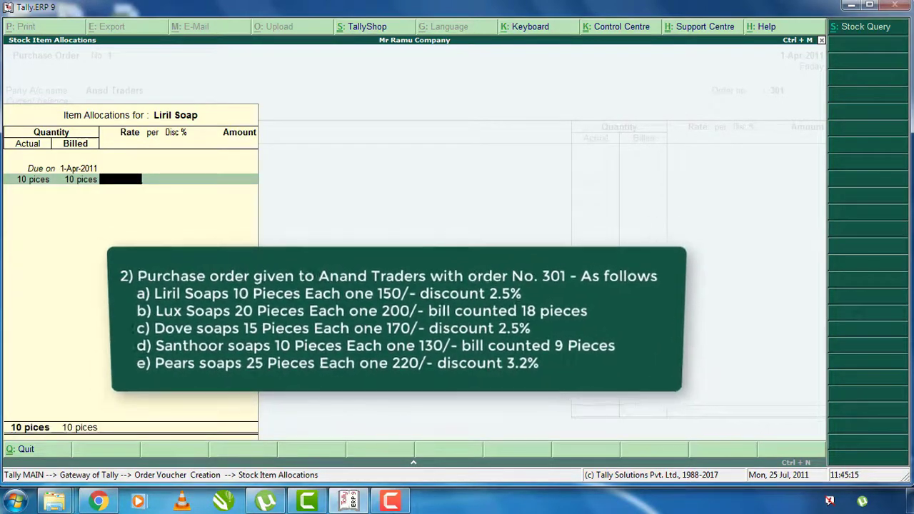
Set the Liril Soap rate to 150 per piece with a 2.5% discount and complete its item allocation.
{"action": "type", "text": "150"}
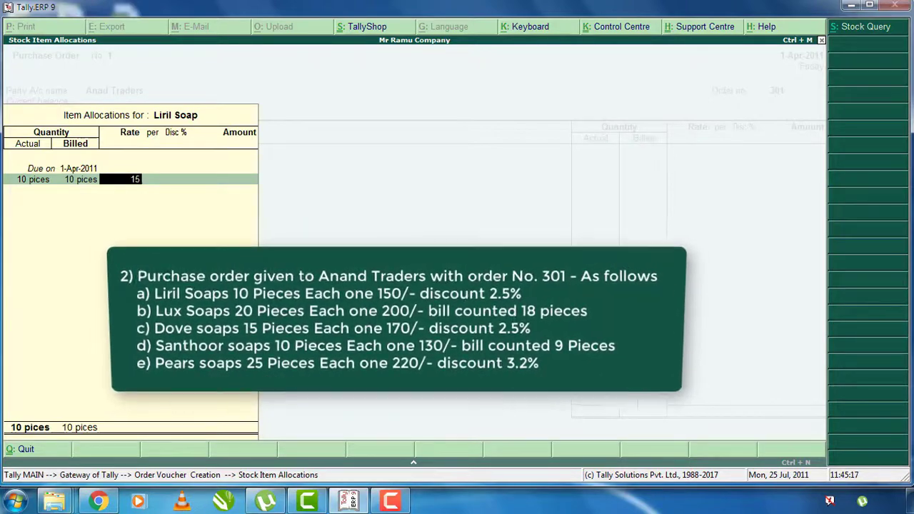
{"action": "key", "text": "Return"}
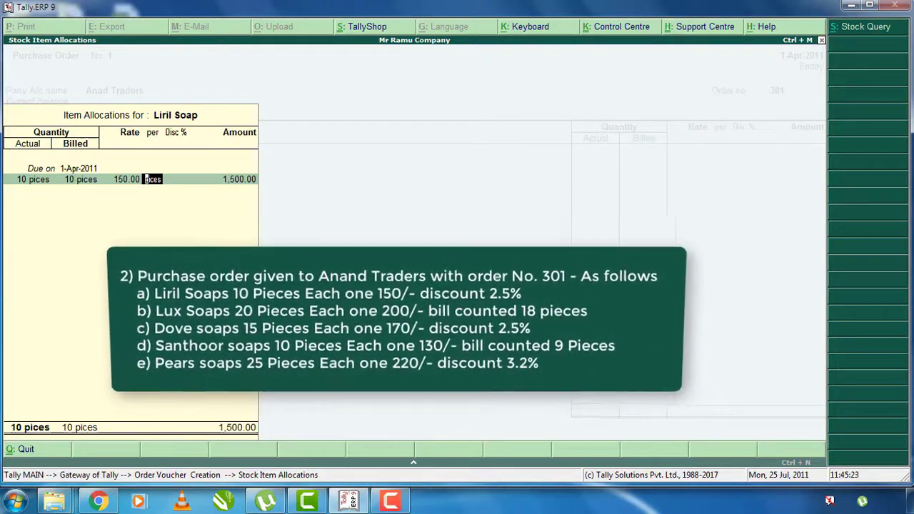
{"action": "key", "text": "Return"}
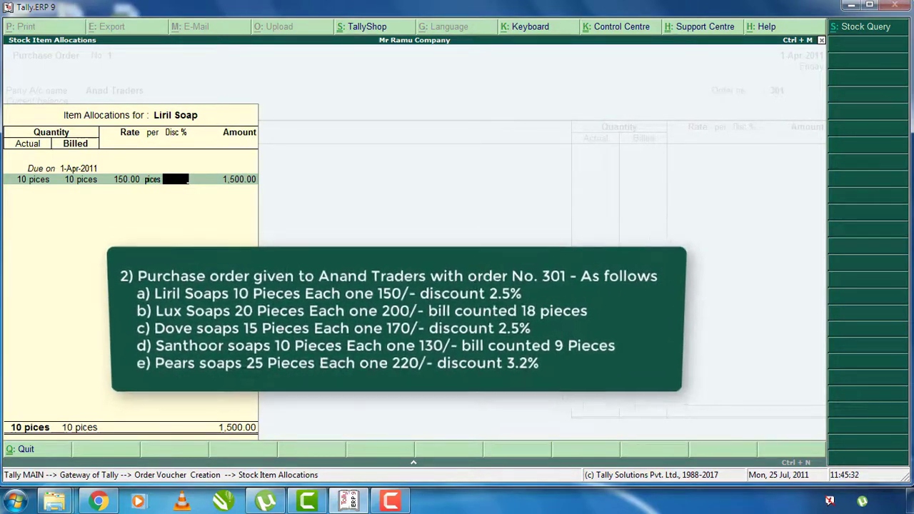
{"action": "type", "text": "2.5"}
{"action": "key", "text": "Return"}
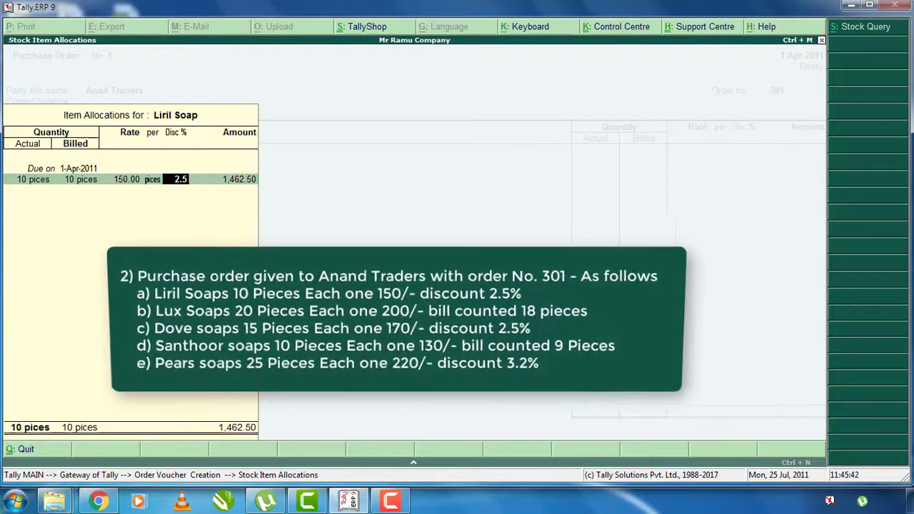
{"action": "key", "text": "Return"}
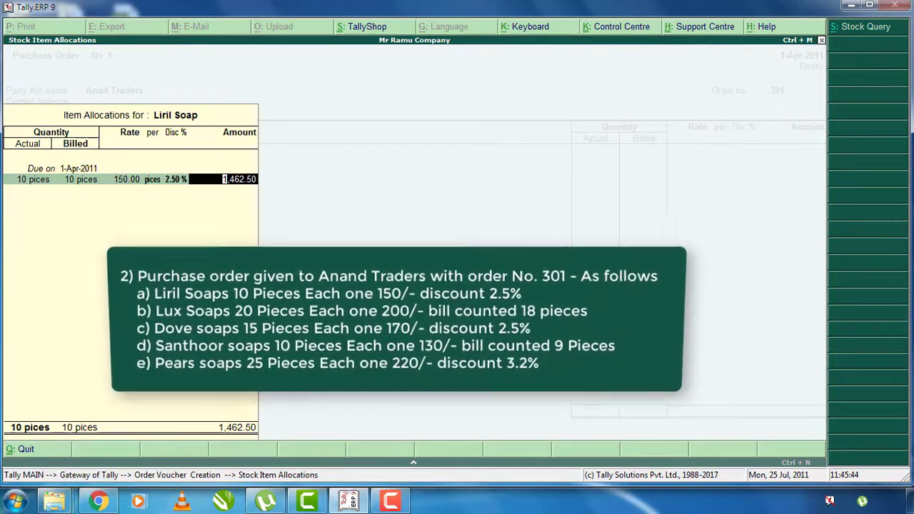
{"action": "key", "text": "Return"}
{"action": "key", "text": "Return"}
{"action": "key", "text": "Return"}
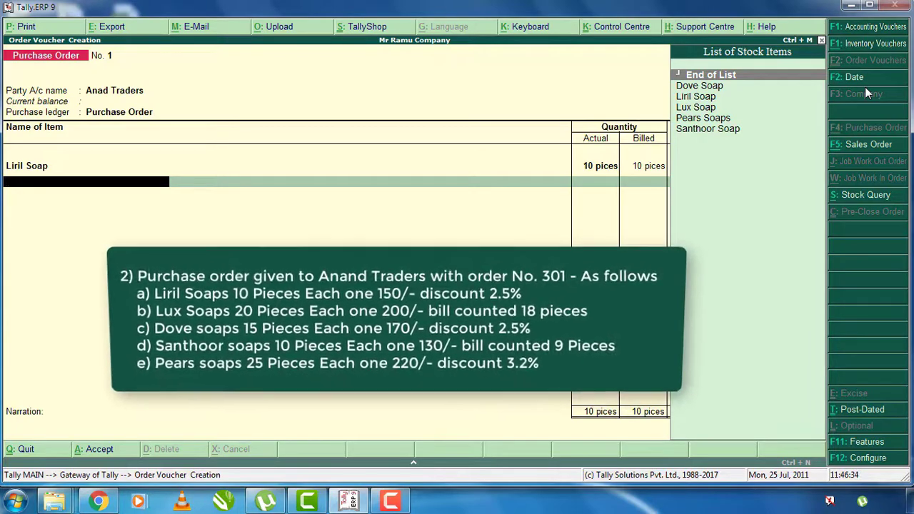
Add Lux Soap to the purchase order, due on 1-Apr-2011, with 20 pices actual and 18 pices billed quantity.
{"action": "key", "text": "Down"}
{"action": "key", "text": "Down"}
{"action": "key", "text": "Down"}
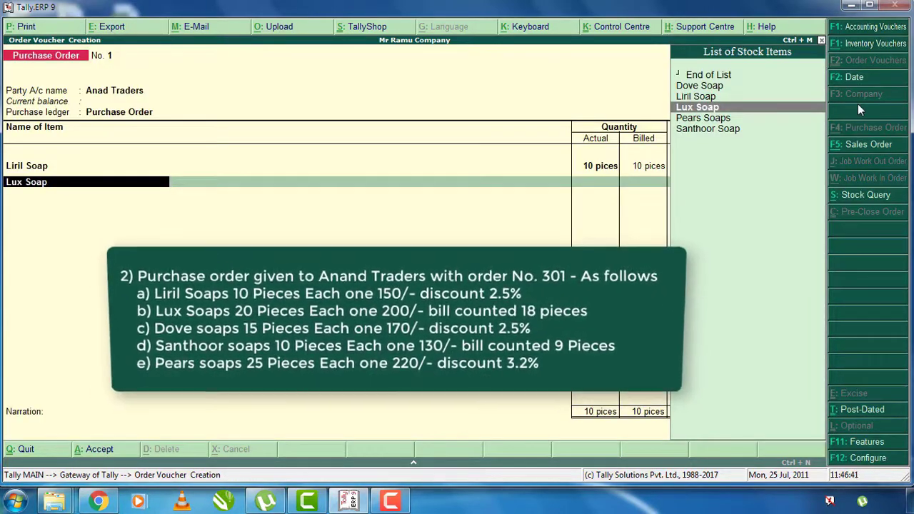
{"action": "type", "text": "Lu"}
{"action": "key", "text": "Return"}
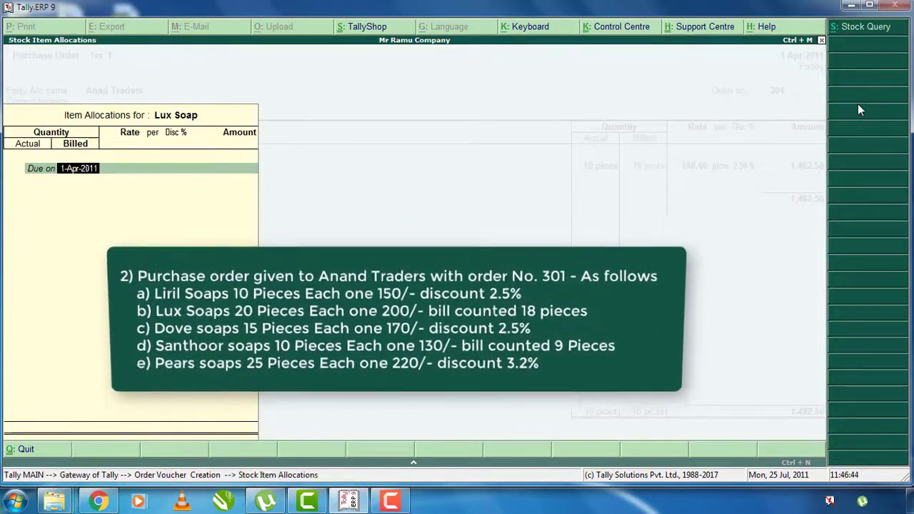
{"action": "key", "text": "Return"}
{"action": "type", "text": "2"}
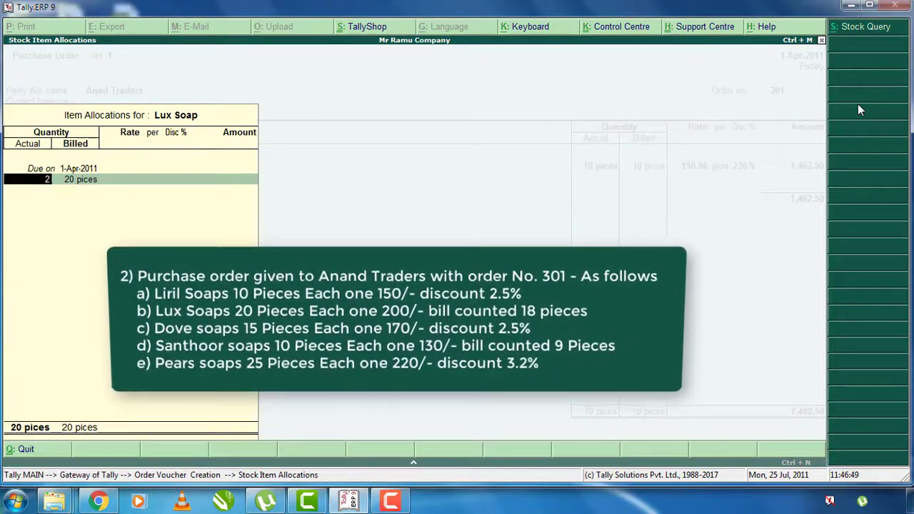
{"action": "type", "text": "0"}
{"action": "key", "text": "Return"}
{"action": "type", "text": "18"}
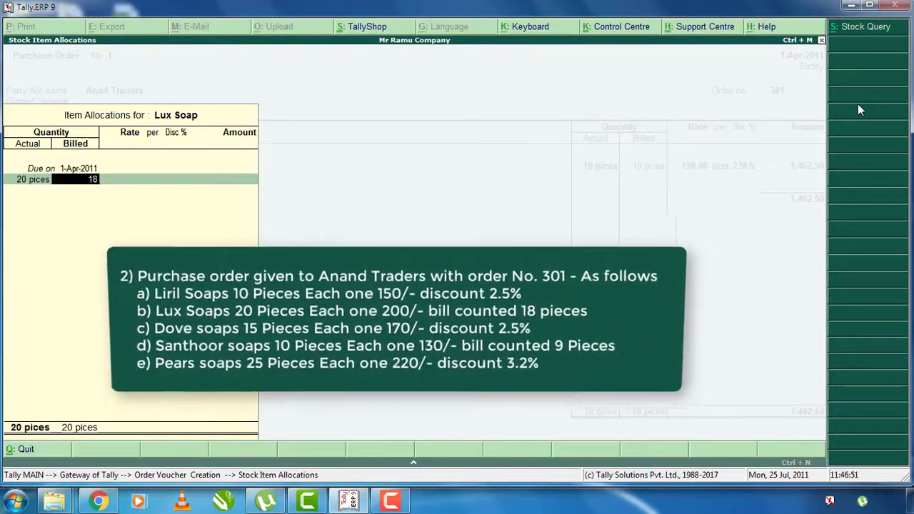
{"action": "key", "text": "Return"}
Set the Lux Soap rate to 200 per piece without a discount and complete its item allocation.
{"action": "type", "text": "200"}
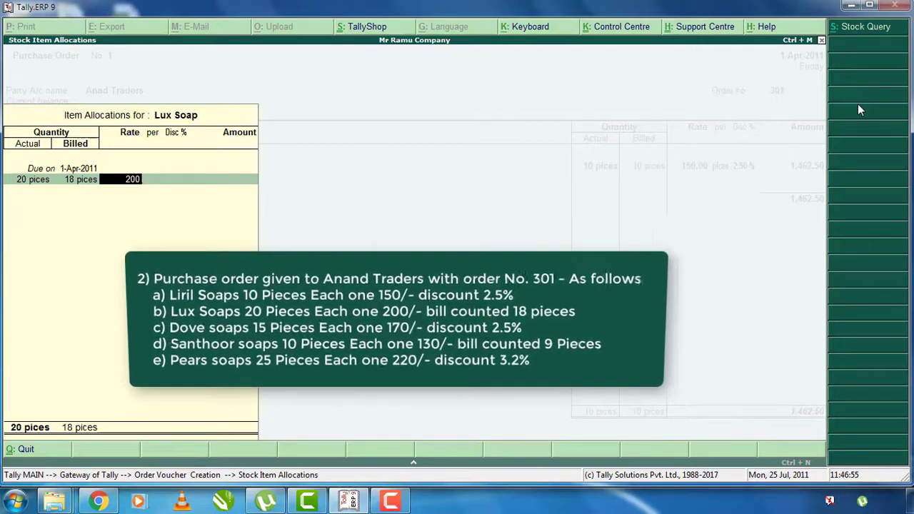
{"action": "key", "text": "Return"}
{"action": "key", "text": "Return"}
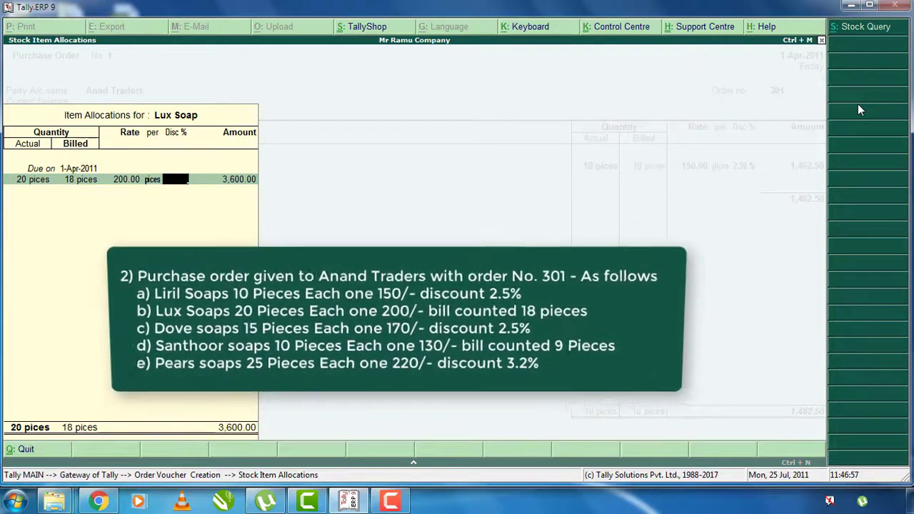
{"action": "key", "text": "Return"}
{"action": "key", "text": "Return"}
{"action": "key", "text": "Return"}
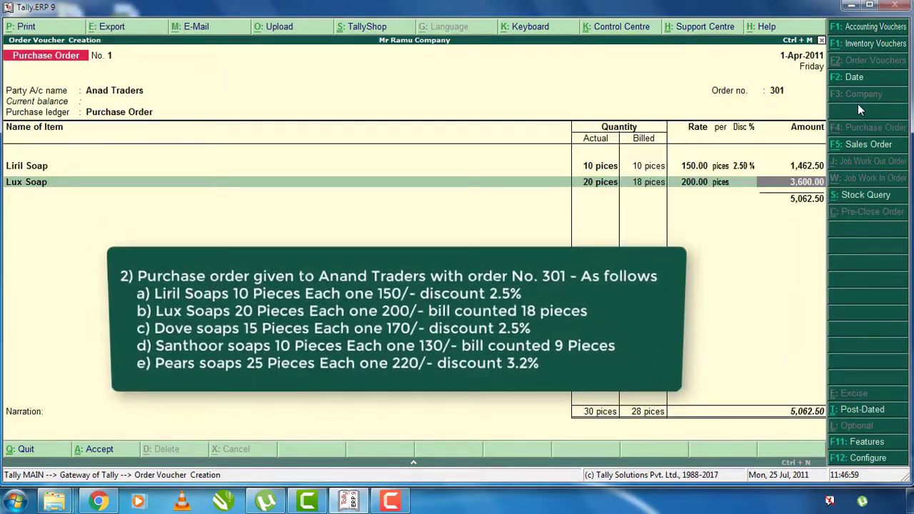
{"action": "key", "text": "Return"}
Add Dove Soap to the purchase order, due on 1-Apr-2011, with 15 pices as both actual and billed quantity.
{"action": "type", "text": "Do"}
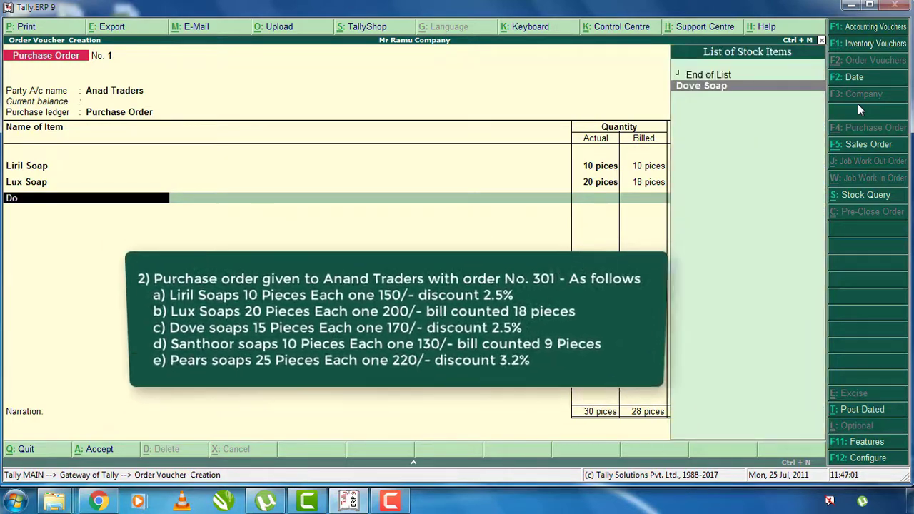
{"action": "key", "text": "Return"}
{"action": "key", "text": "Return"}
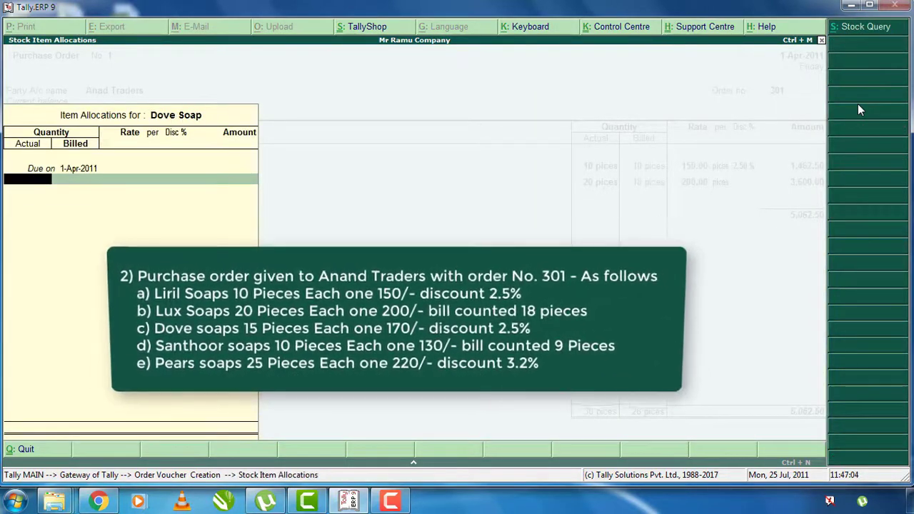
{"action": "type", "text": "15"}
{"action": "key", "text": "Return"}
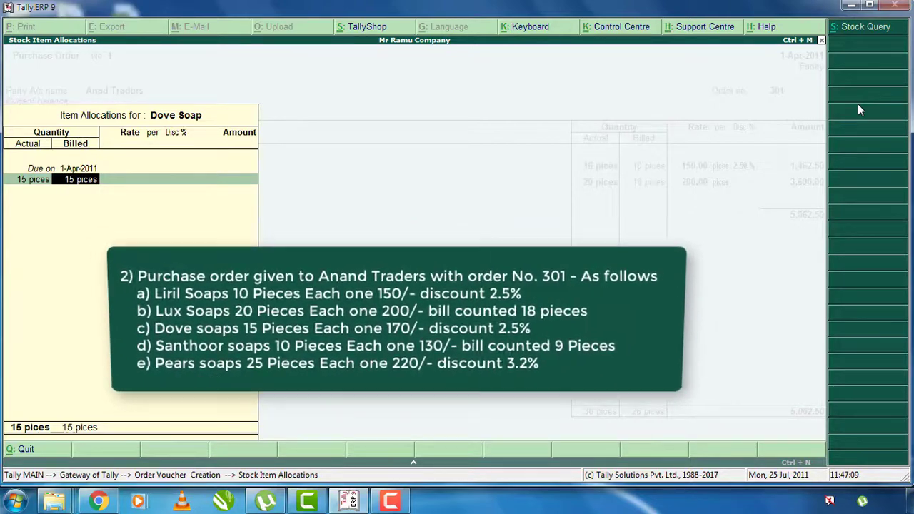
{"action": "key", "text": "Return"}
Set the Dove Soap rate to 170 per piece with a 2.5% discount and complete its item allocation.
{"action": "type", "text": "170"}
{"action": "key", "text": "Return"}
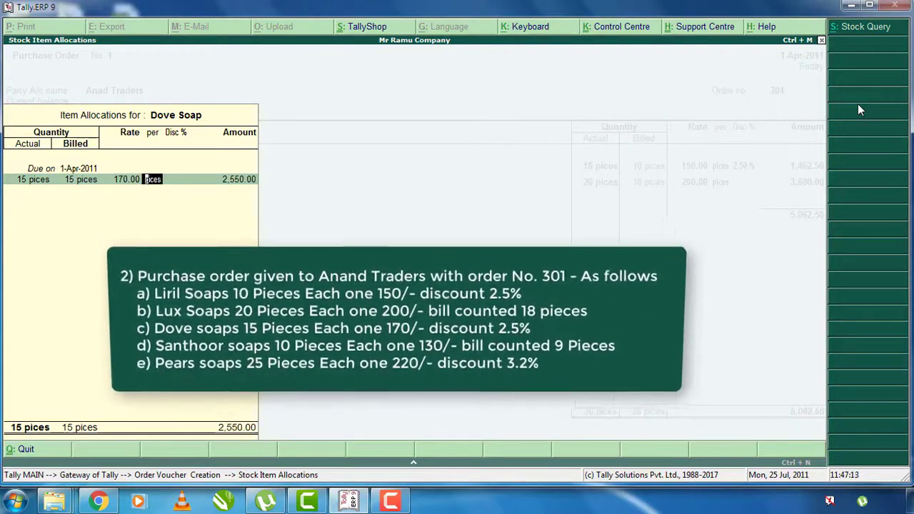
{"action": "key", "text": "Return"}
{"action": "type", "text": "2.5"}
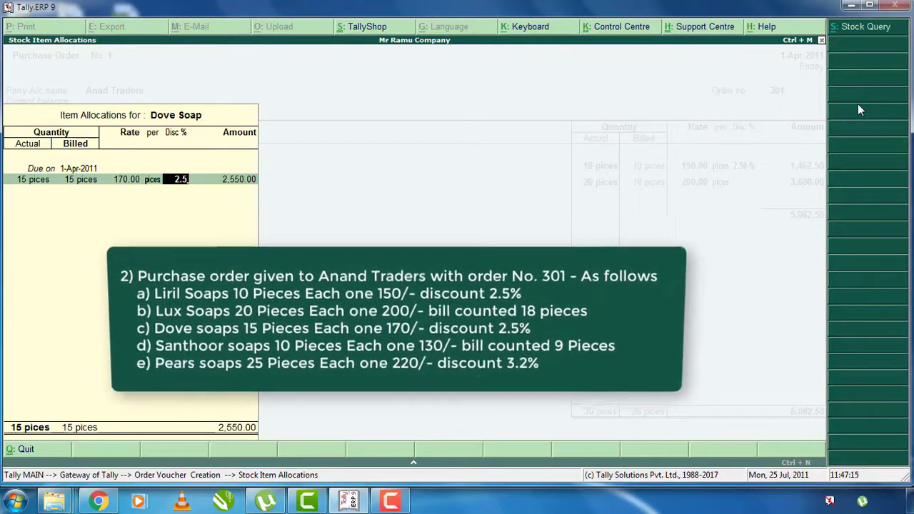
{"action": "key", "text": "Return"}
{"action": "key", "text": "Return"}
{"action": "key", "text": "Return"}
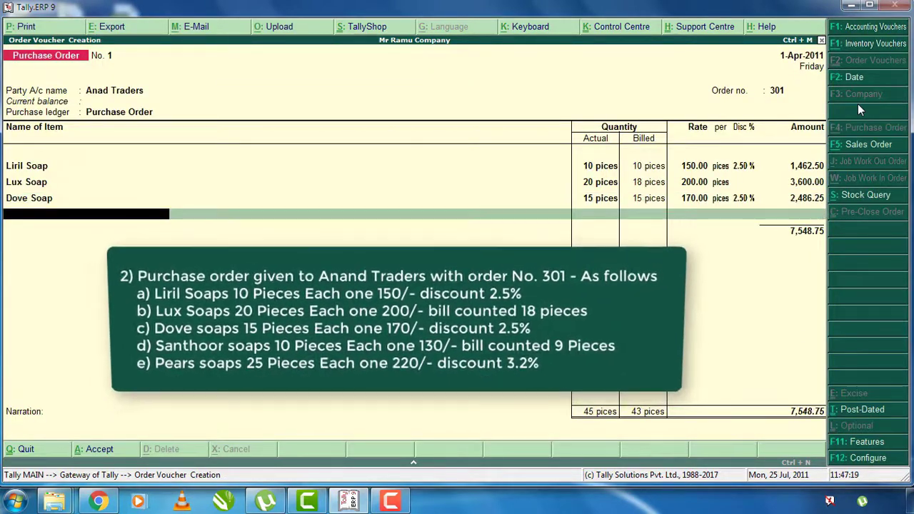
Add Santhoor Soap to the purchase order, due on 1-Apr-2011, with 10 pices actual and 9 pices billed quantity.
{"action": "type", "text": "Sa"}
{"action": "key", "text": "Return"}
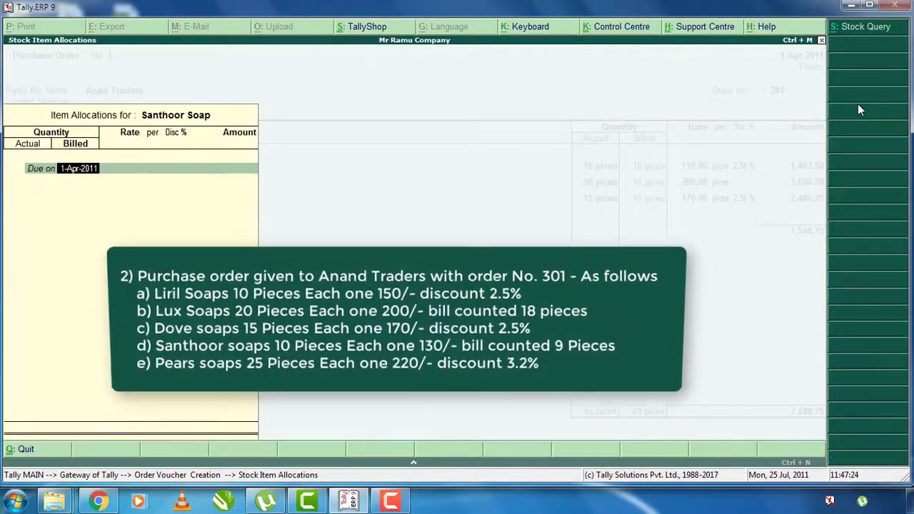
{"action": "key", "text": "Return"}
{"action": "type", "text": "10"}
{"action": "key", "text": "Return"}
{"action": "key", "text": "BackSpace"}
{"action": "type", "text": "10"}
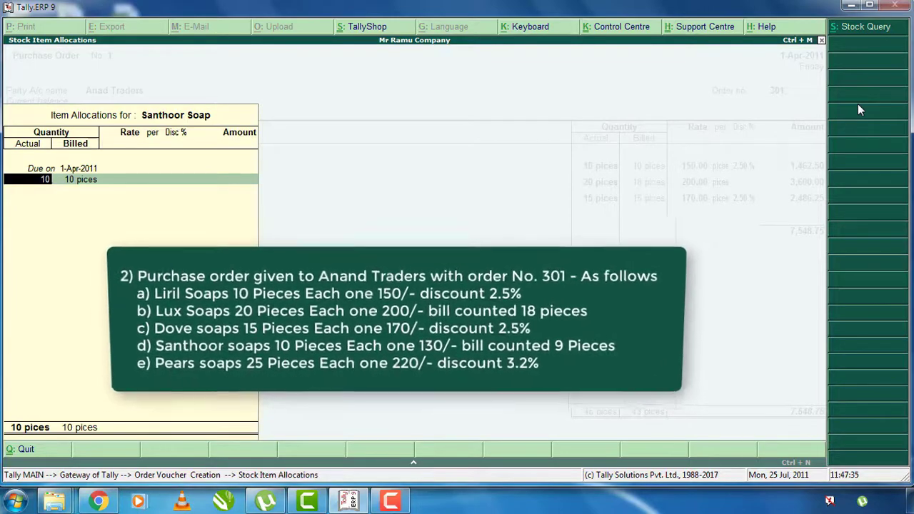
{"action": "key", "text": "Return"}
{"action": "key", "text": "Return"}
{"action": "key", "text": "BackSpace"}
{"action": "type", "text": "9"}
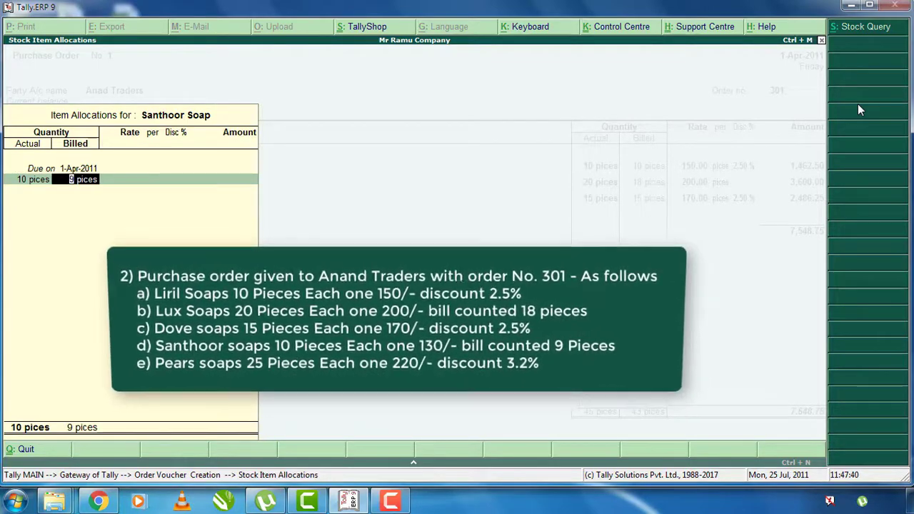
{"action": "key", "text": "Return"}
Set the Santhoor Soap rate to 130 per piece without a discount and complete its item allocation.
{"action": "type", "text": "13"}
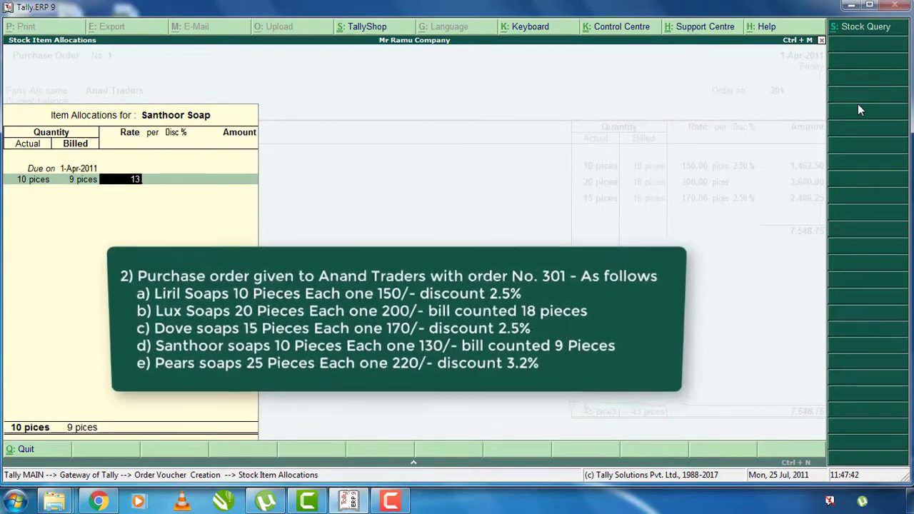
{"action": "type", "text": "0"}
{"action": "key", "text": "Return"}
{"action": "key", "text": "Return"}
{"action": "key", "text": "Return"}
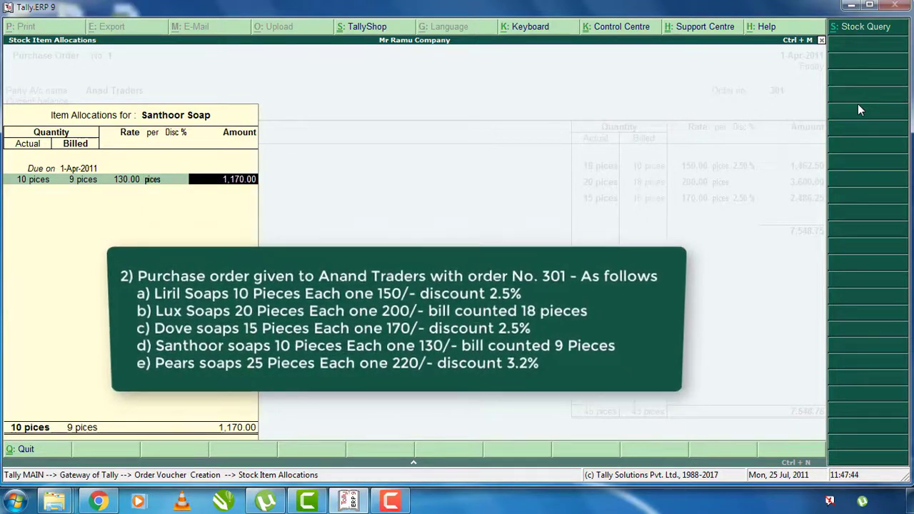
{"action": "key", "text": "Return"}
{"action": "key", "text": "Return"}
{"action": "key", "text": "Return"}
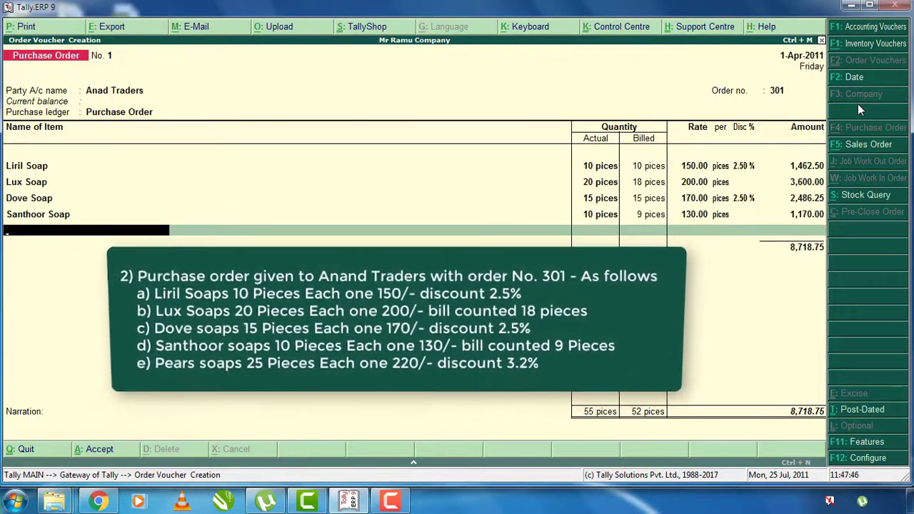
Add Pears Soaps to the purchase order, due on 1-Apr-2011, with 25 pices as both actual and billed quantity.
{"action": "type", "text": "Pears Soaps"}
{"action": "key", "text": "Return"}
{"action": "type", "text": "25"}
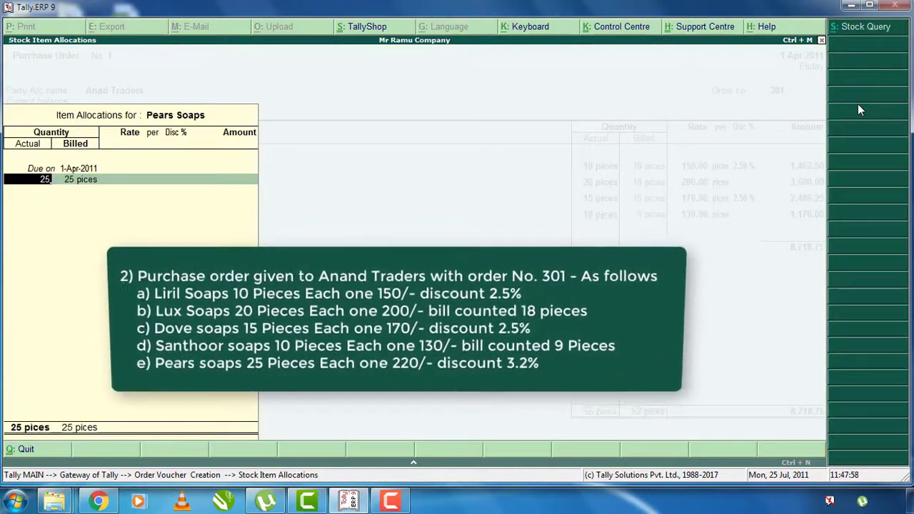
{"action": "key", "text": "BackSpace"}
{"action": "type", "text": "5"}
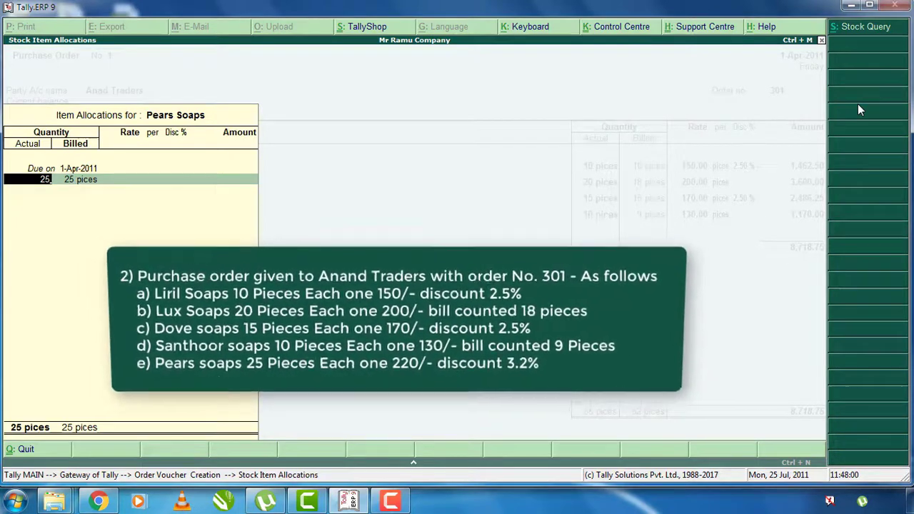
{"action": "key", "text": "Return"}
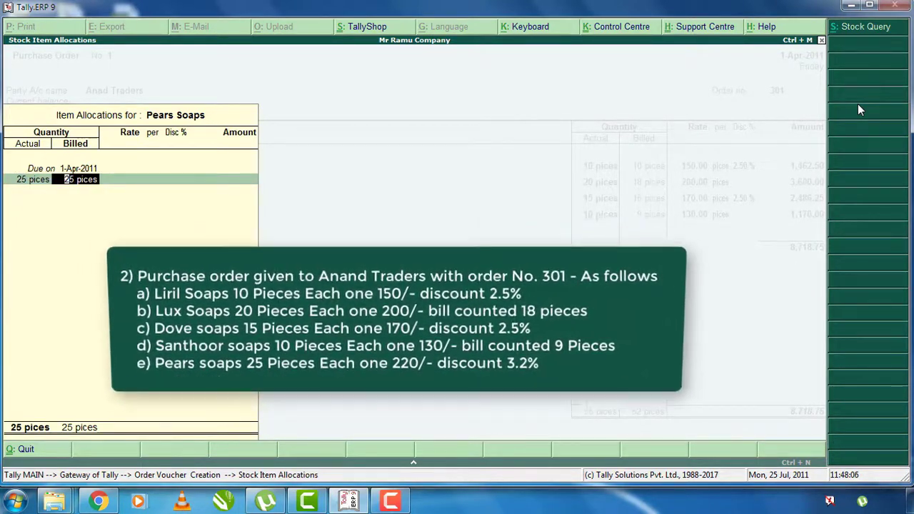
{"action": "key", "text": "Return"}
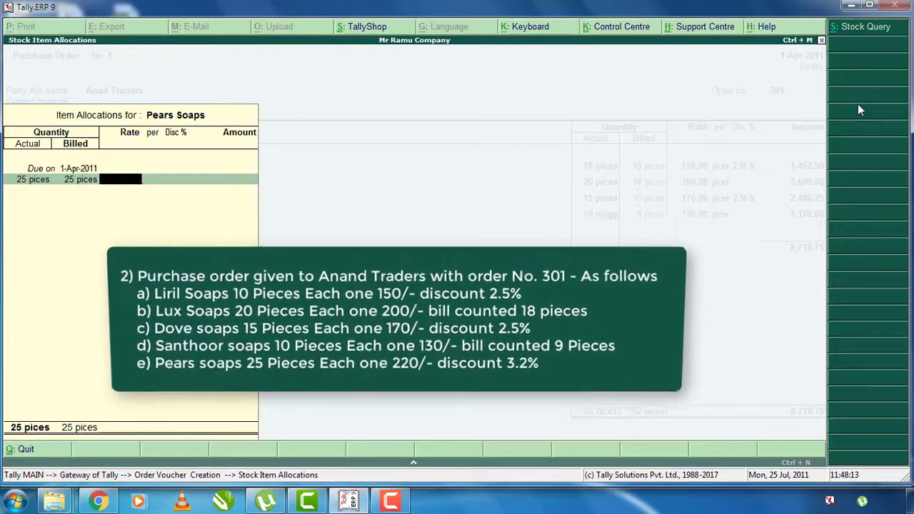
Set the Pears Soaps rate to 220 per piece with a 3.2% discount and complete its item allocation.
{"action": "type", "text": "220"}
{"action": "key", "text": "Return"}
{"action": "key", "text": "Return"}
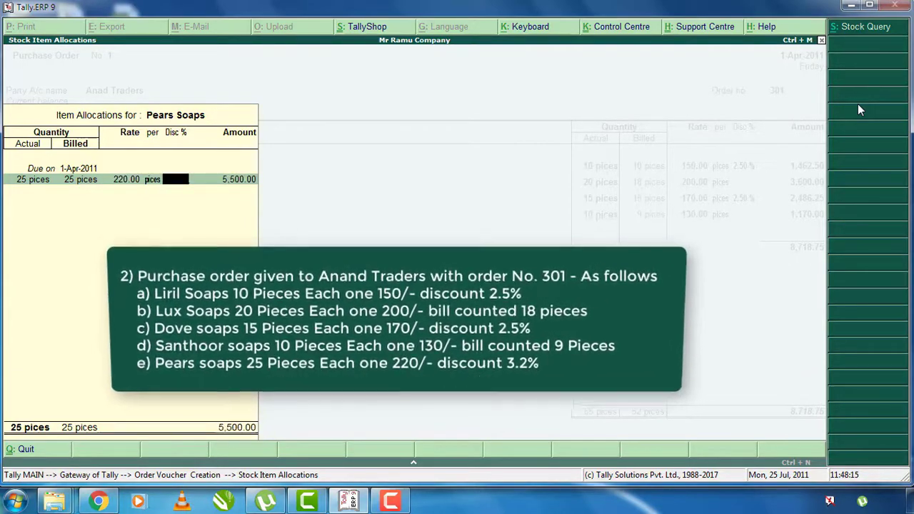
{"action": "type", "text": "3.2"}
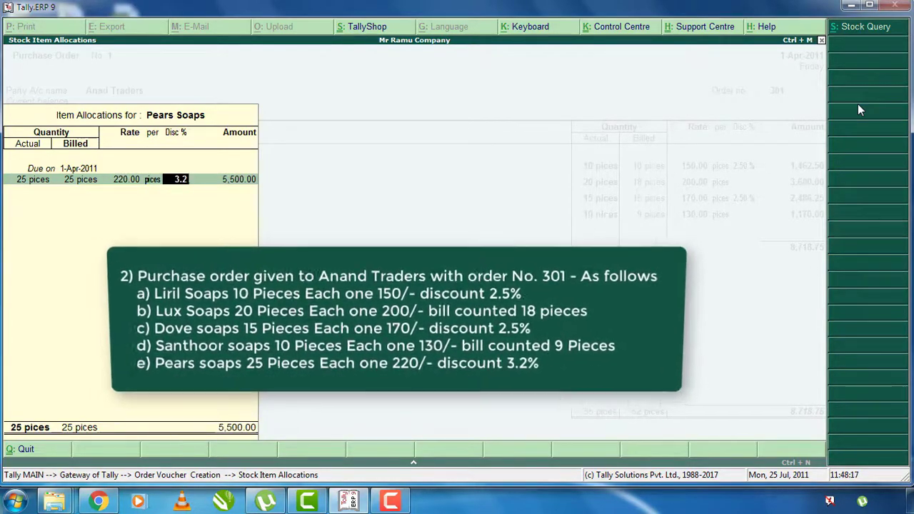
{"action": "key", "text": "Return"}
{"action": "key", "text": "Return"}
{"action": "key", "text": "Return"}
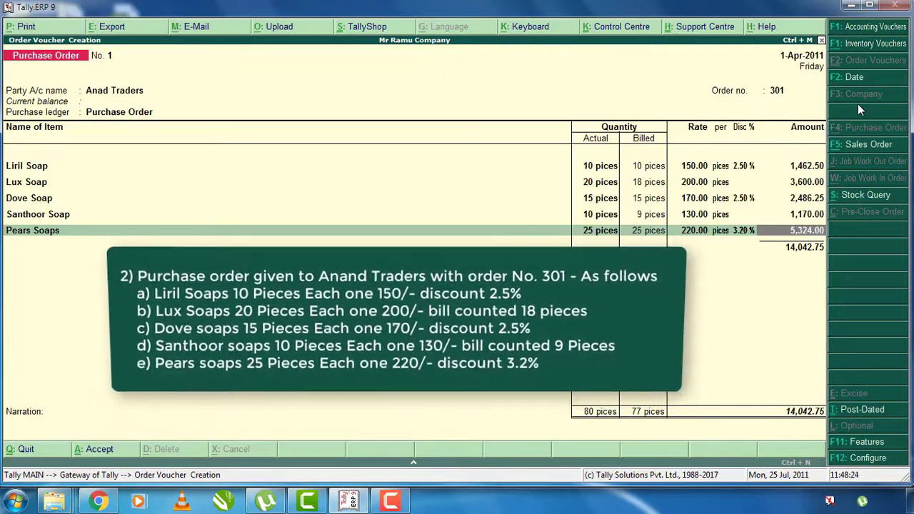
End the item list, leave the narration blank and accept the Anad Traders purchase order.
{"action": "key", "text": "Return"}
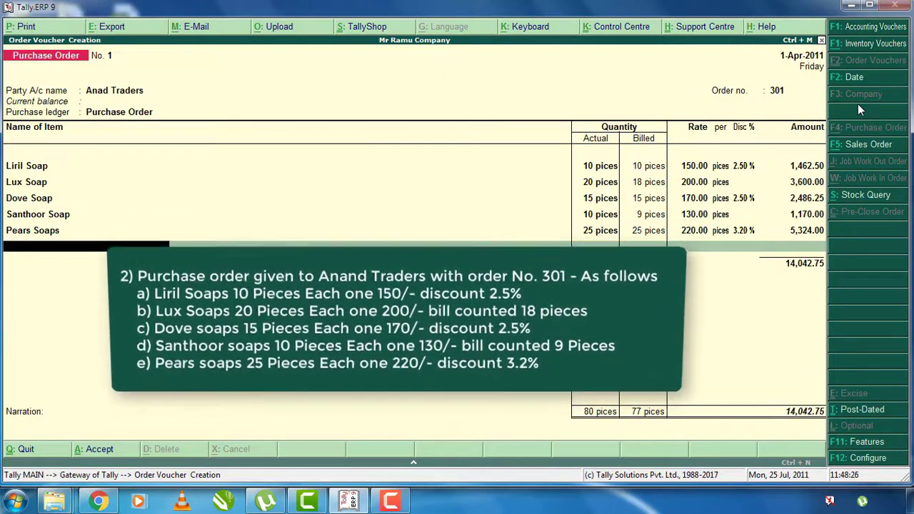
{"action": "key", "text": "Return"}
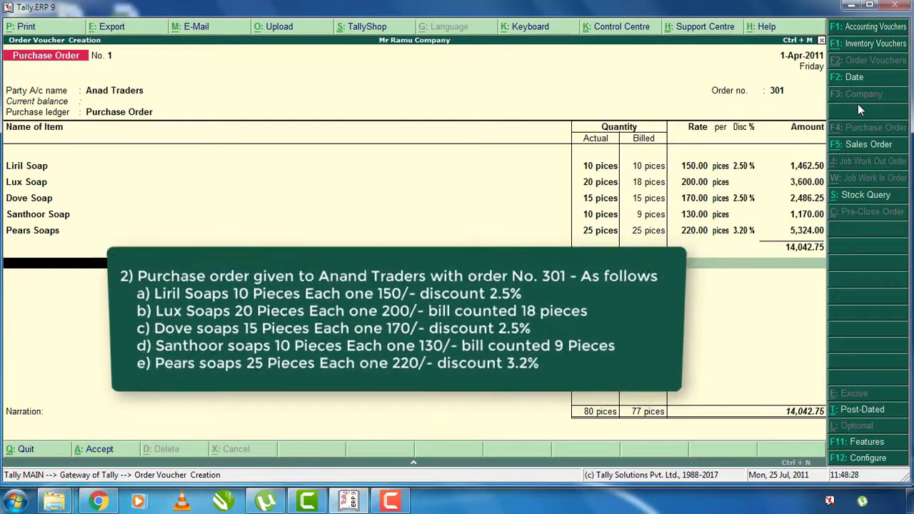
{"action": "key", "text": "Return"}
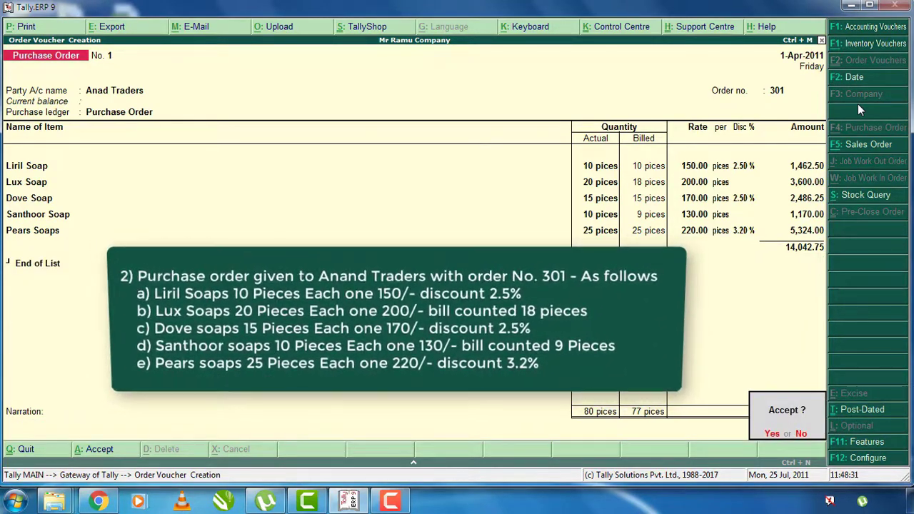
{"action": "key", "text": "Return"}
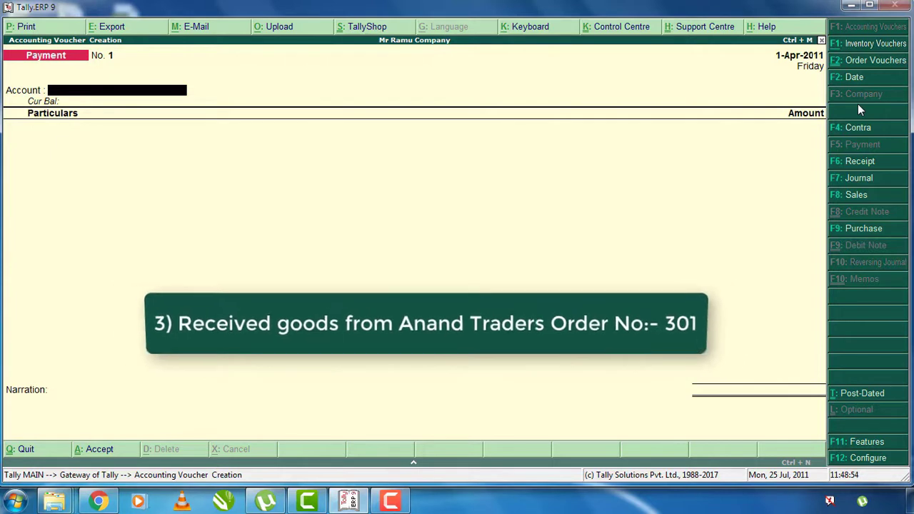
Start a purchase voucher without a supplier invoice number and choose Anad Traders as the party account.
{"action": "left_click", "coordinate": [866, 230]}
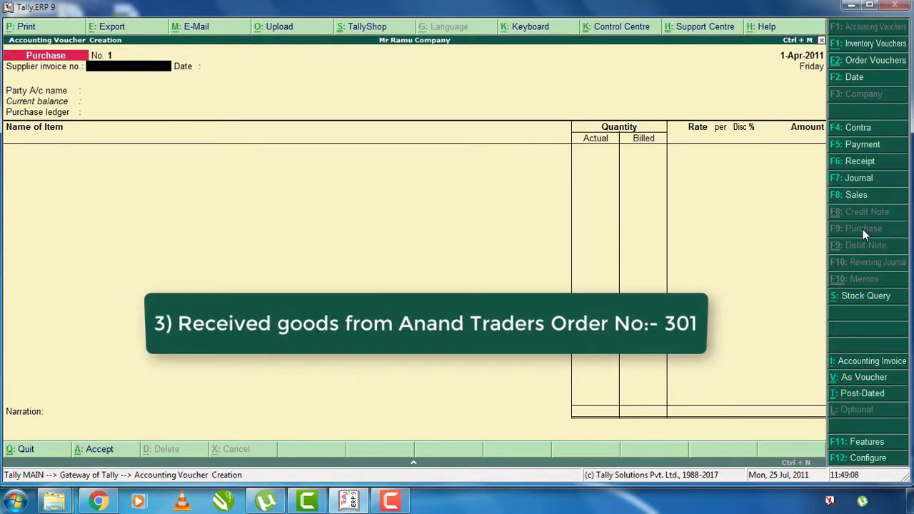
{"action": "key", "text": "Return"}
{"action": "key", "text": "Return"}
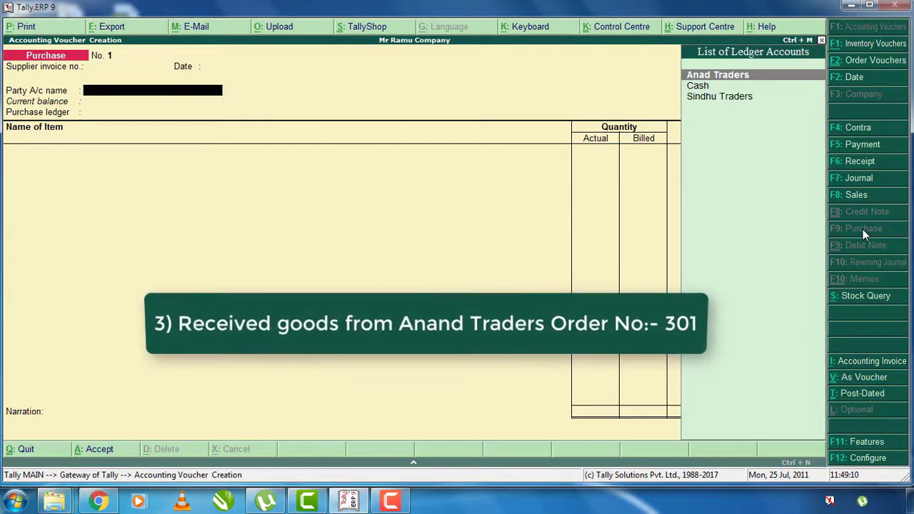
{"action": "key", "text": "Return"}
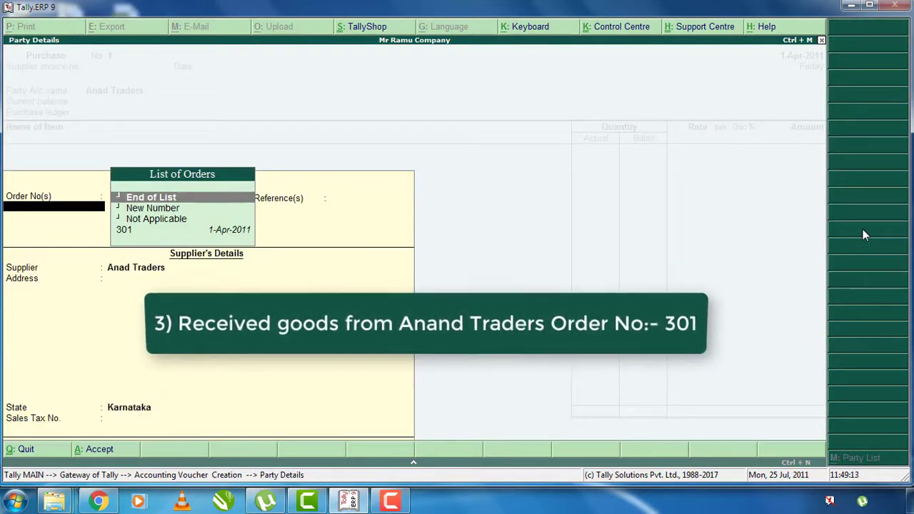
Link the purchase voucher to the existing Anad Traders order dated 1-Apr-2011.
{"action": "key", "text": "Up"}
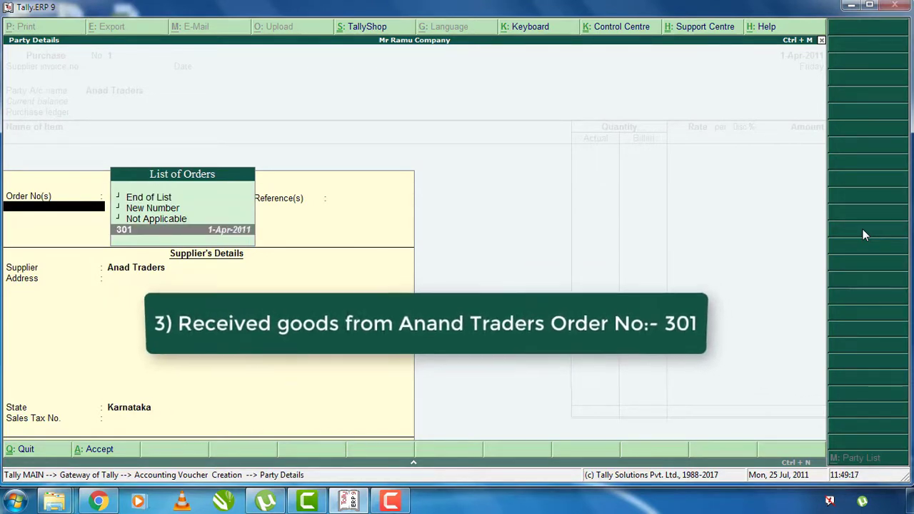
{"action": "key", "text": "Up"}
{"action": "key", "text": "Up"}
{"action": "key", "text": "Down"}
{"action": "key", "text": "Down"}
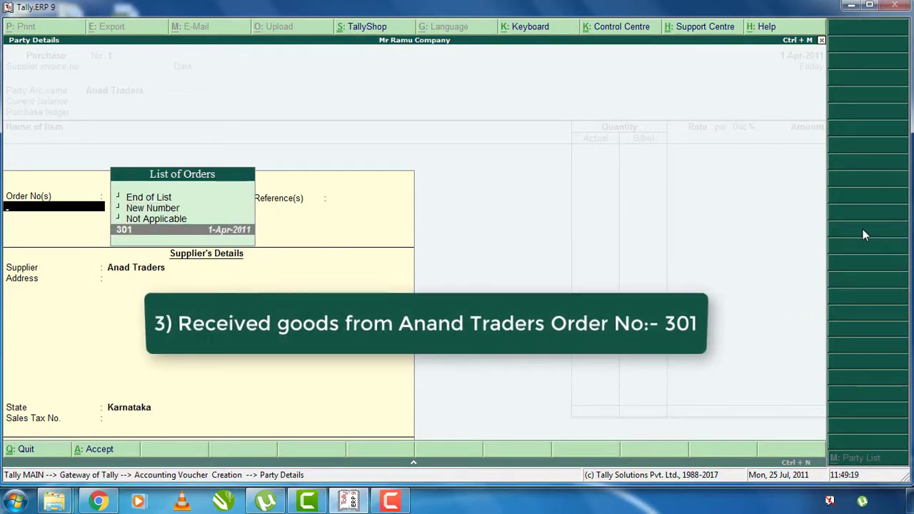
{"action": "key", "text": "Return"}
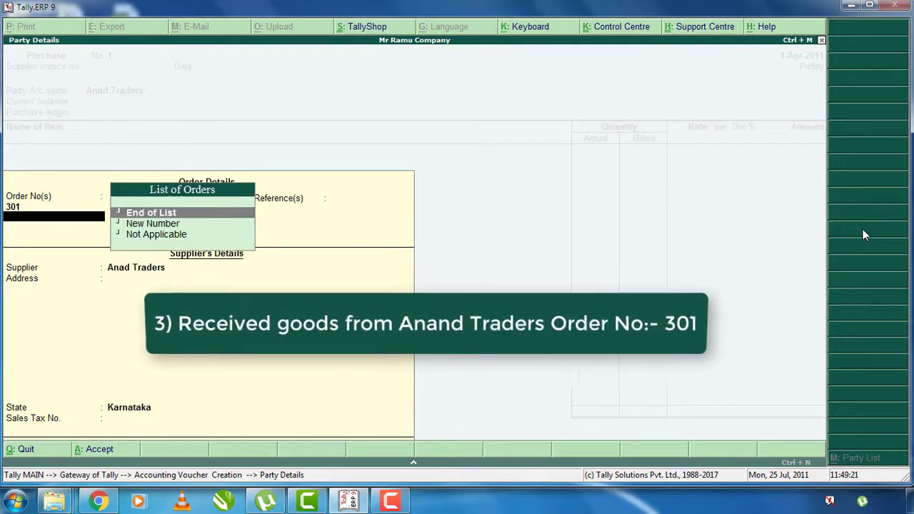
End the order list, keep the default supplier details and choose Purchase as the purchase ledger.
{"action": "key", "text": "Return"}
{"action": "key", "text": "Return"}
{"action": "key", "text": "Return"}
{"action": "key", "text": "Return"}
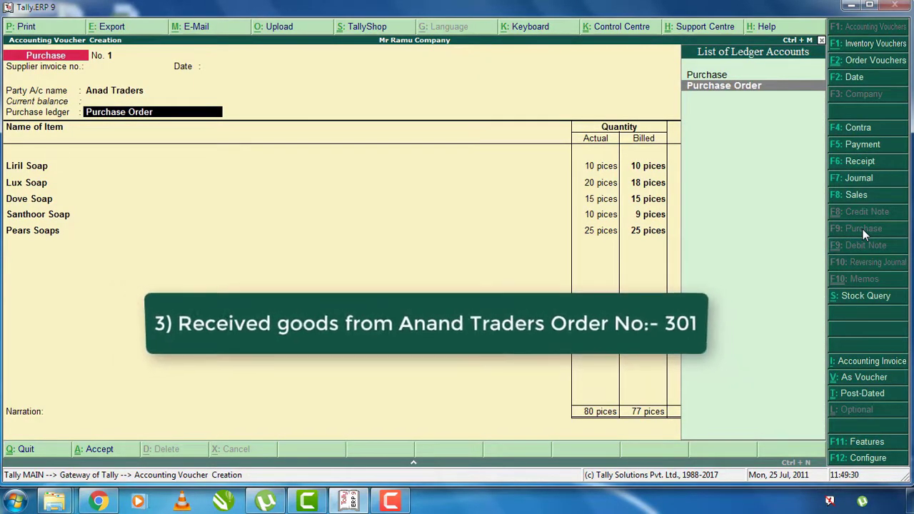
{"action": "key", "text": "Up"}
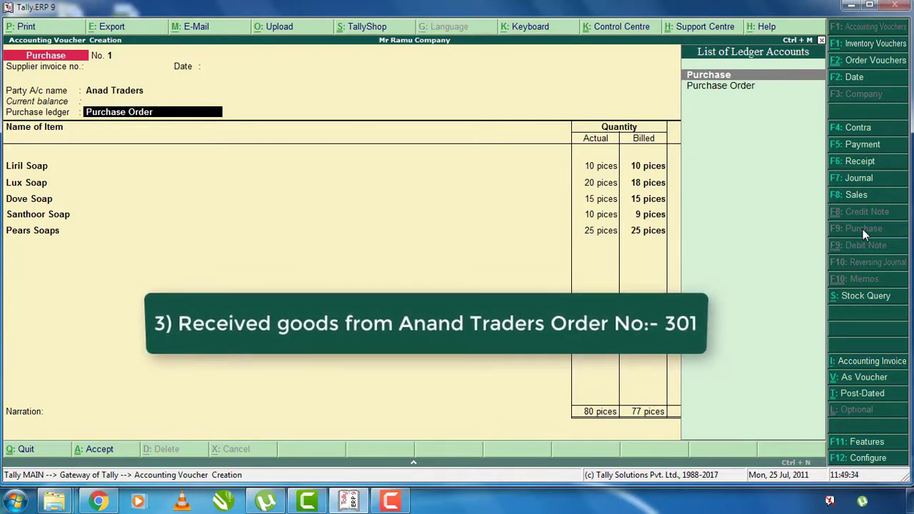
{"action": "key", "text": "Return"}
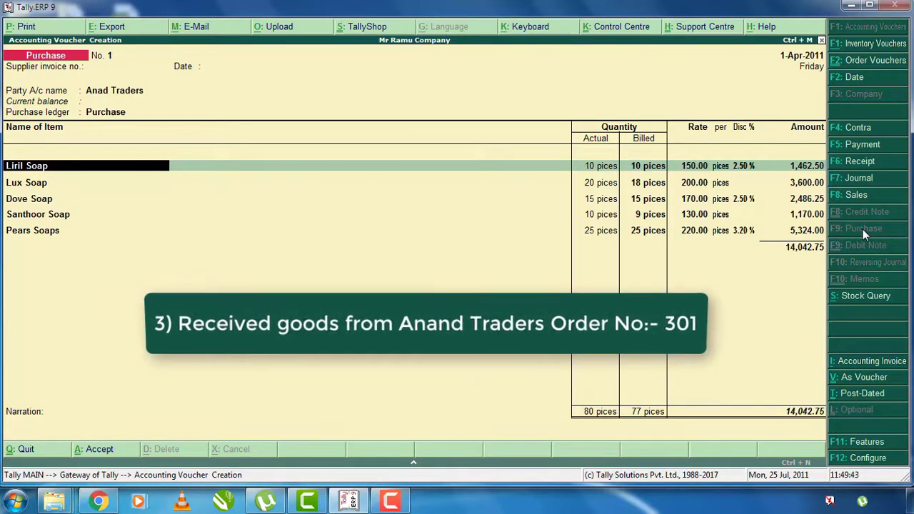
Keep the ordered soap items from Liril Soap through Pears Soaps and accept the purchase voucher.
{"action": "key", "text": "Down"}
{"action": "key", "text": "Down"}
{"action": "key", "text": "Down"}
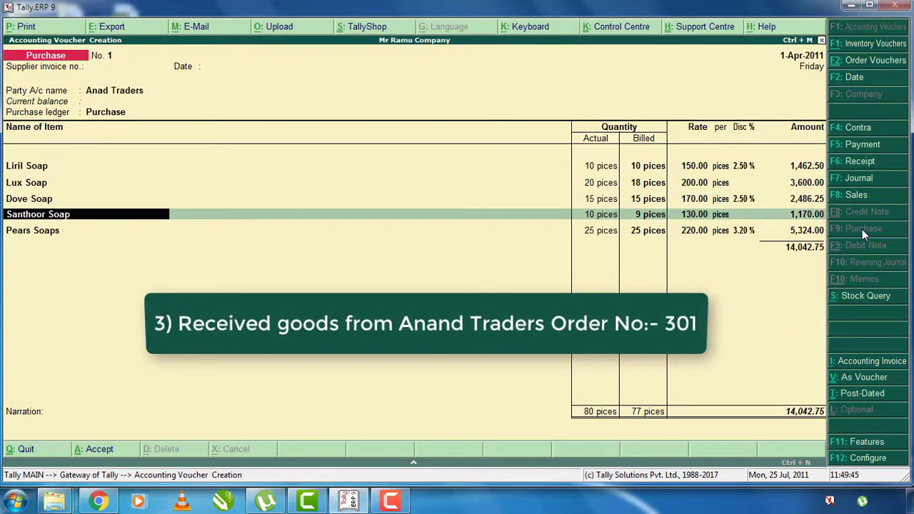
{"action": "key", "text": "Down"}
{"action": "key", "text": "Down"}
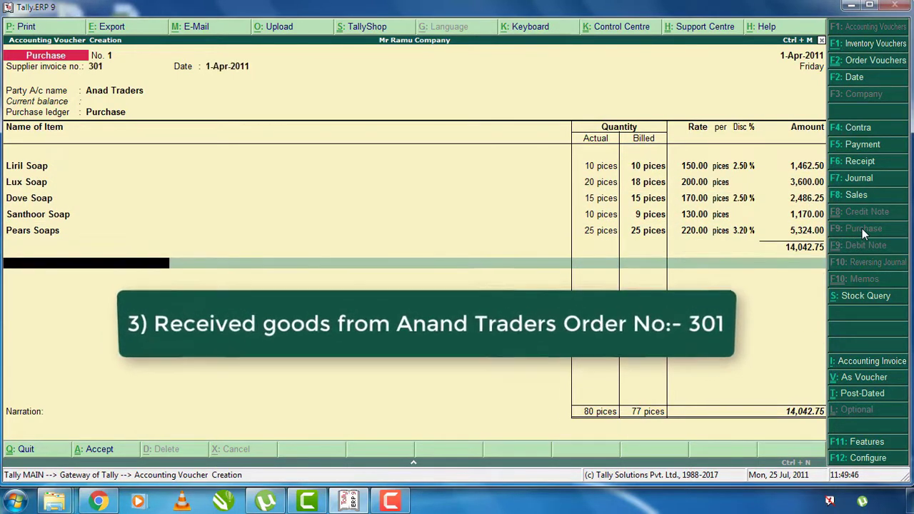
{"action": "key", "text": "Return"}
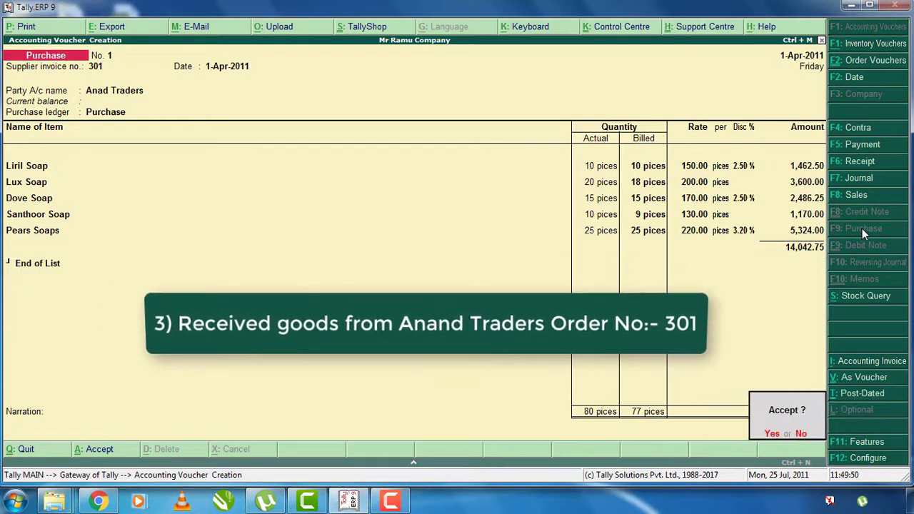
{"action": "key", "text": "Return"}
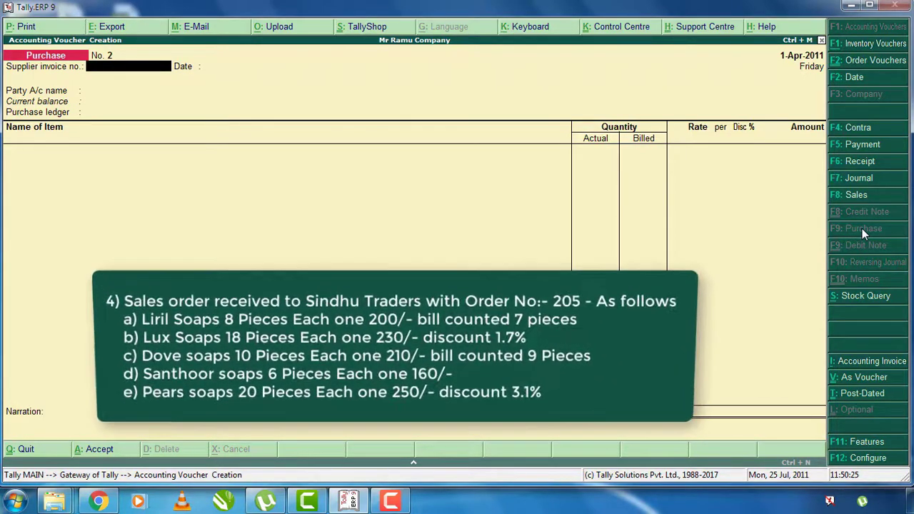
Start a sales order voucher and choose Sindhu Traders as the party account.
{"action": "key", "text": "alt+F5"}
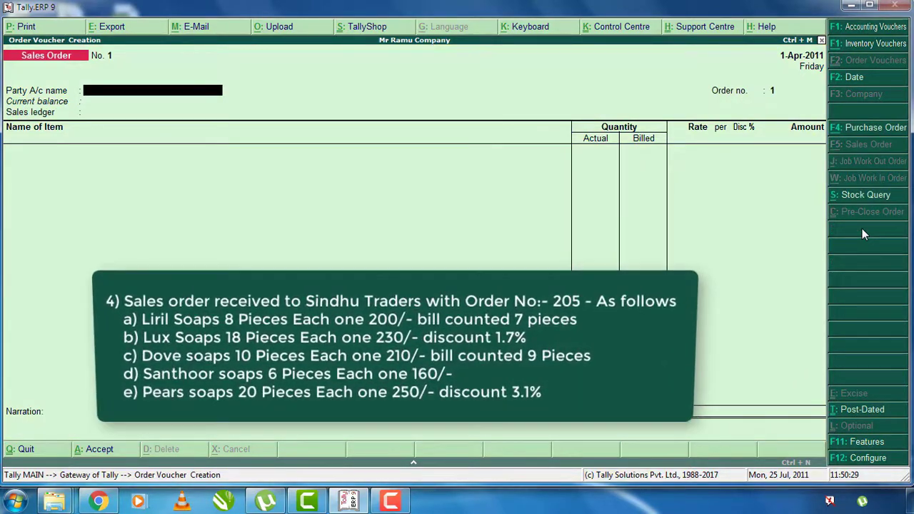
{"action": "key", "text": "Return"}
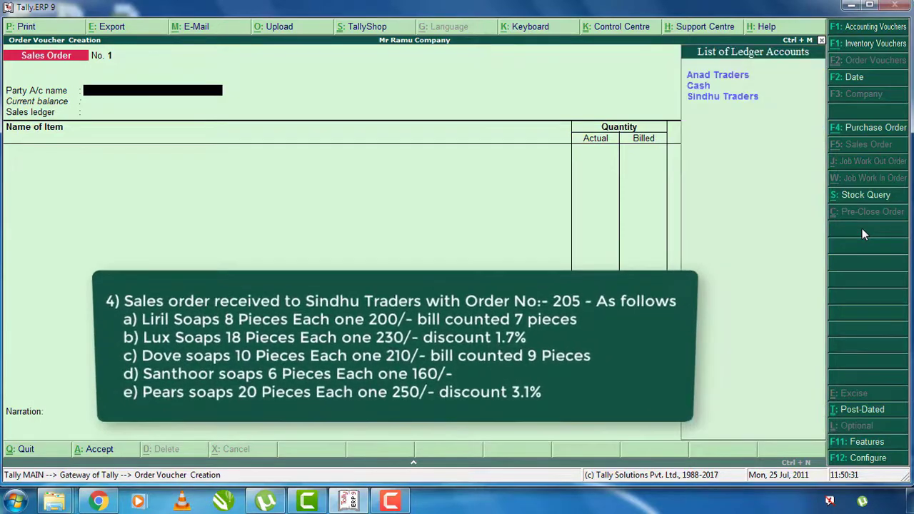
{"action": "key", "text": "Down"}
{"action": "key", "text": "Down"}
{"action": "key", "text": "Return"}
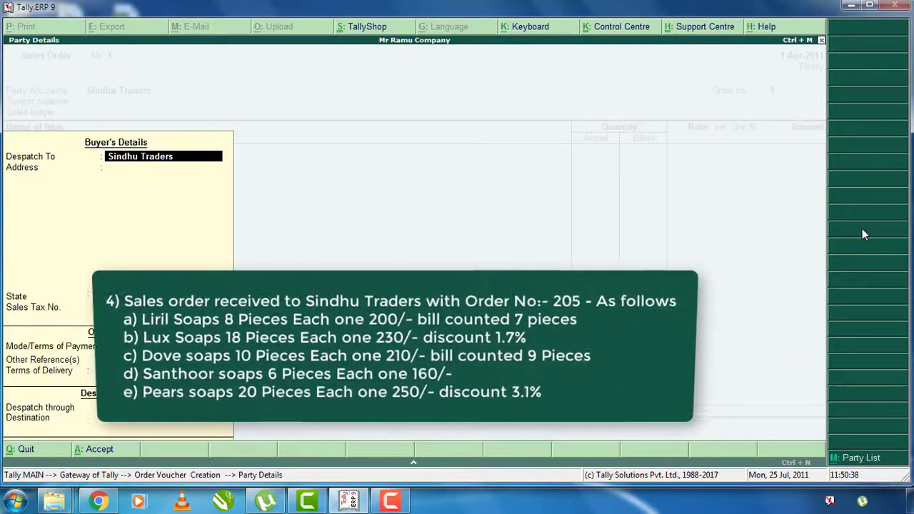
Keep Sindhu Traders as the despatch recipient and accept the default buyer, order and despatch details.
{"action": "key", "text": "Return"}
{"action": "key", "text": "Return"}
{"action": "key", "text": "Return"}
{"action": "key", "text": "Return"}
{"action": "key", "text": "Return"}
{"action": "key", "text": "Return"}
{"action": "key", "text": "Return"}
{"action": "key", "text": "Return"}
{"action": "key", "text": "Return"}
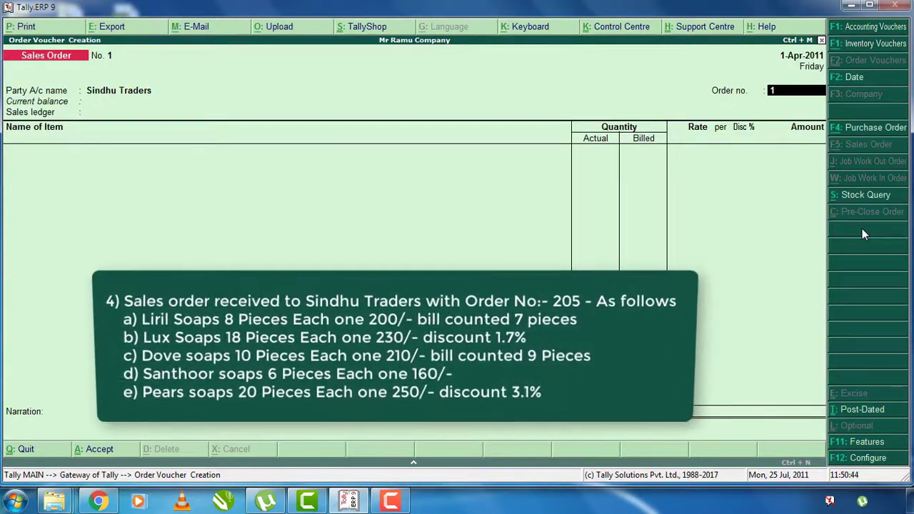
Enter the sales order's order number and choose Sales Order as the sales ledger.
{"action": "type", "text": "205"}
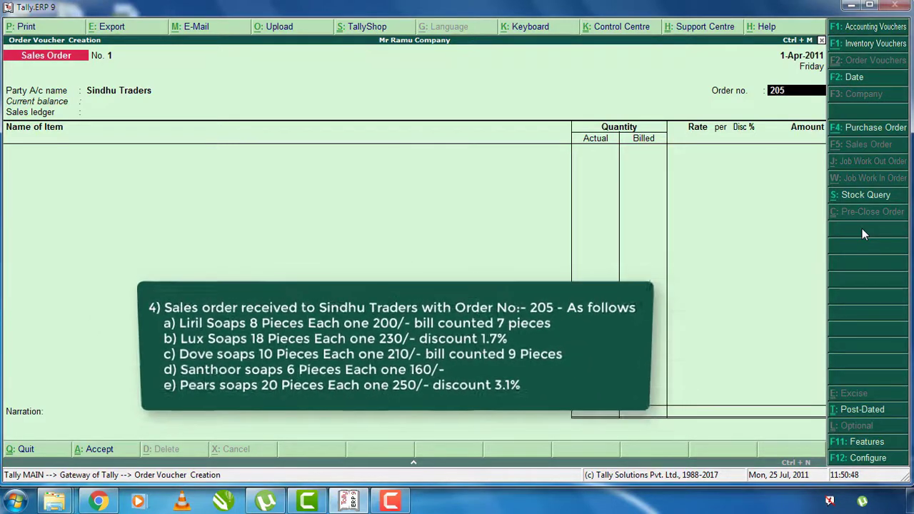
{"action": "key", "text": "Return"}
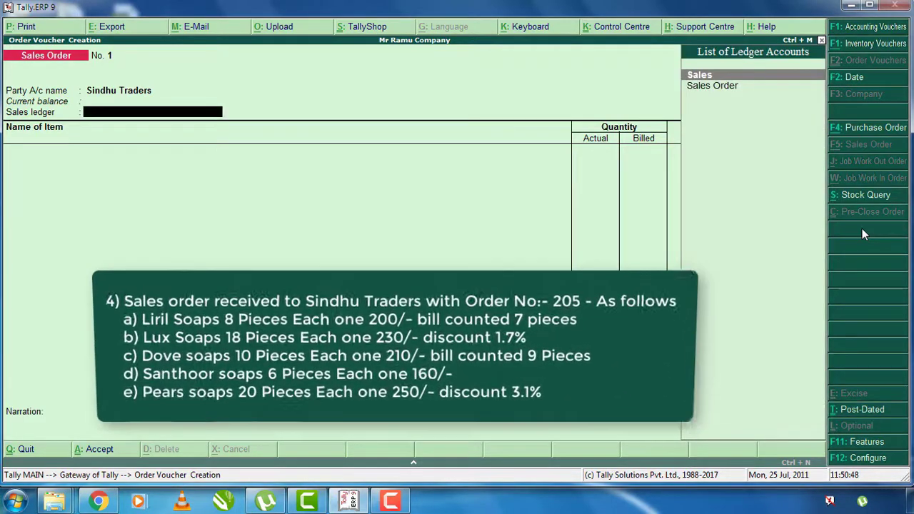
{"action": "key", "text": "Down"}
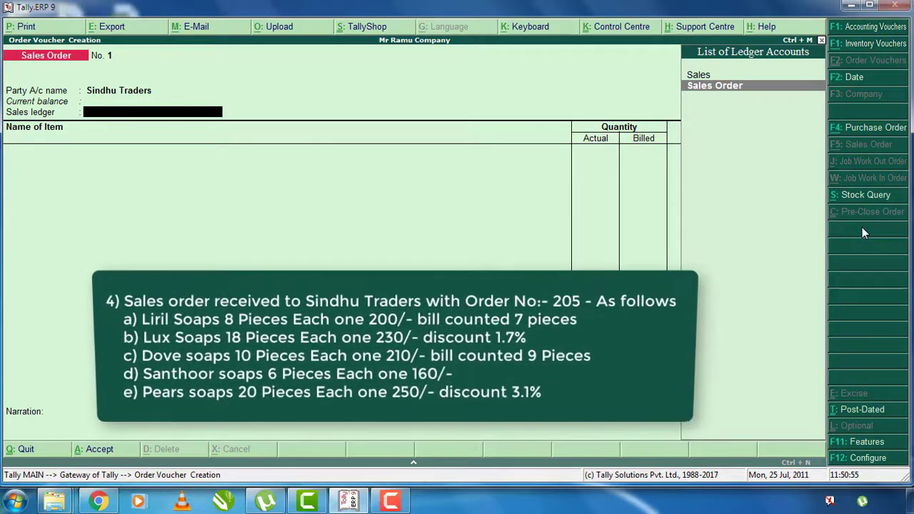
{"action": "key", "text": "Return"}
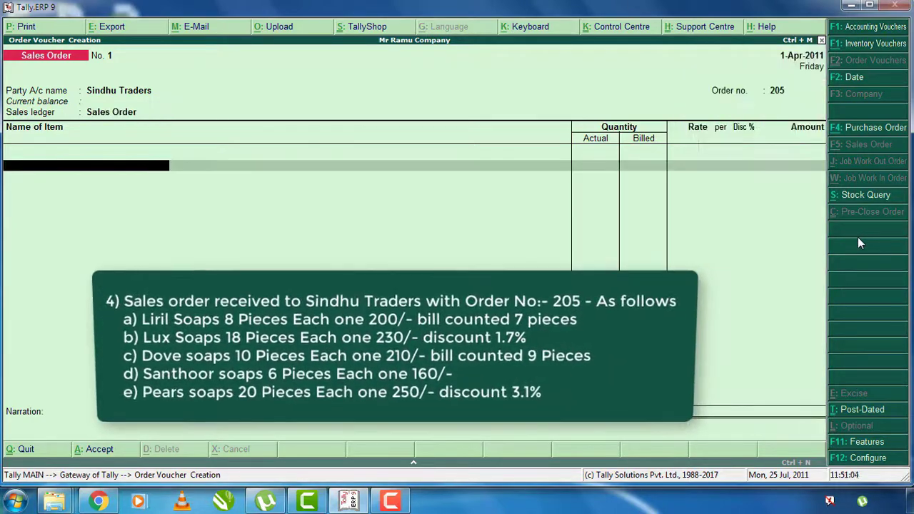
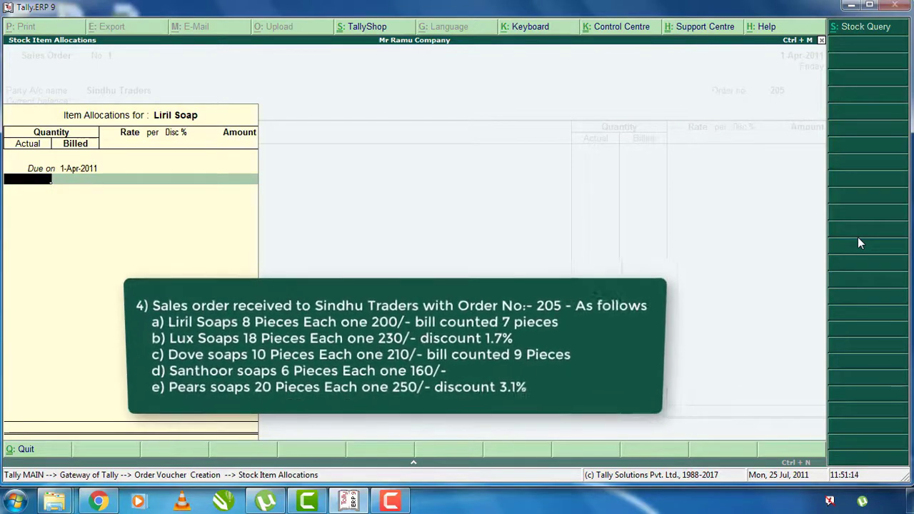
Allocate Liril Soap on the sales order with 8 pices actual and 7 pices billed at a rate of 200 per piece.
{"action": "type", "text": "8"}
{"action": "key", "text": "Return"}
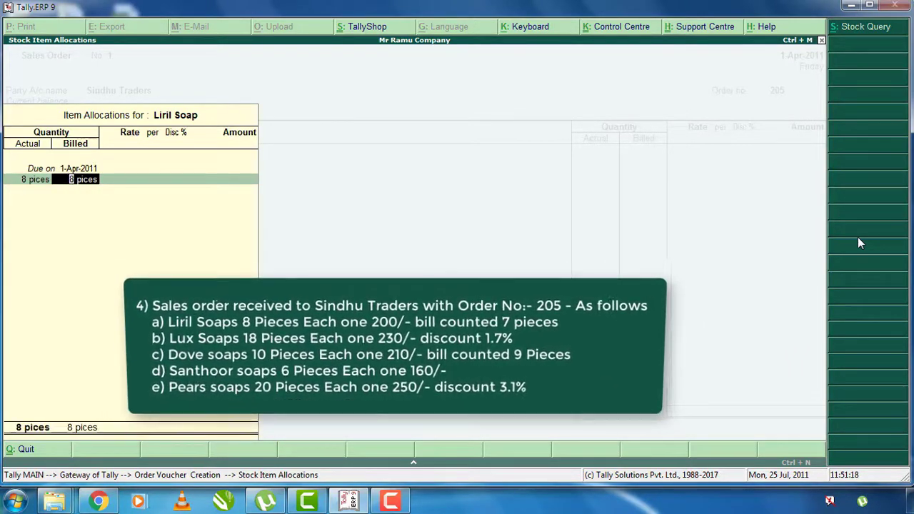
{"action": "type", "text": "7"}
{"action": "key", "text": "Return"}
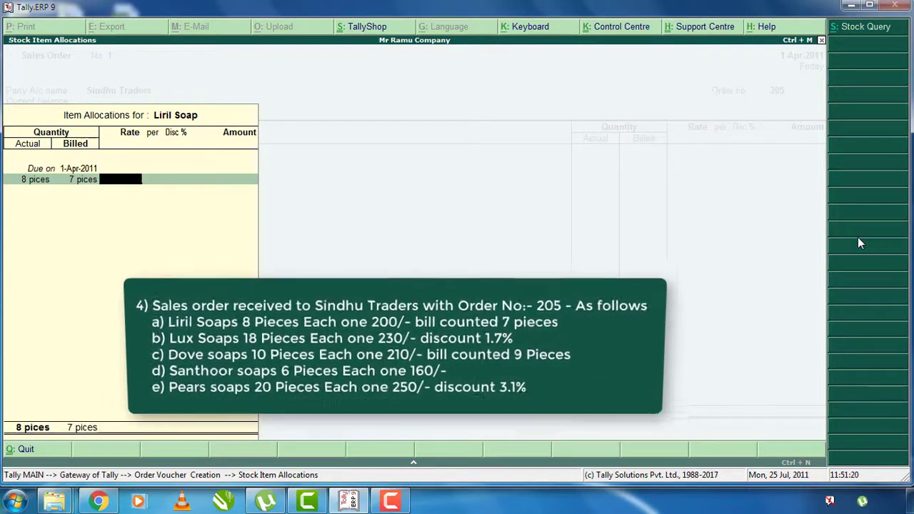
{"action": "type", "text": "200"}
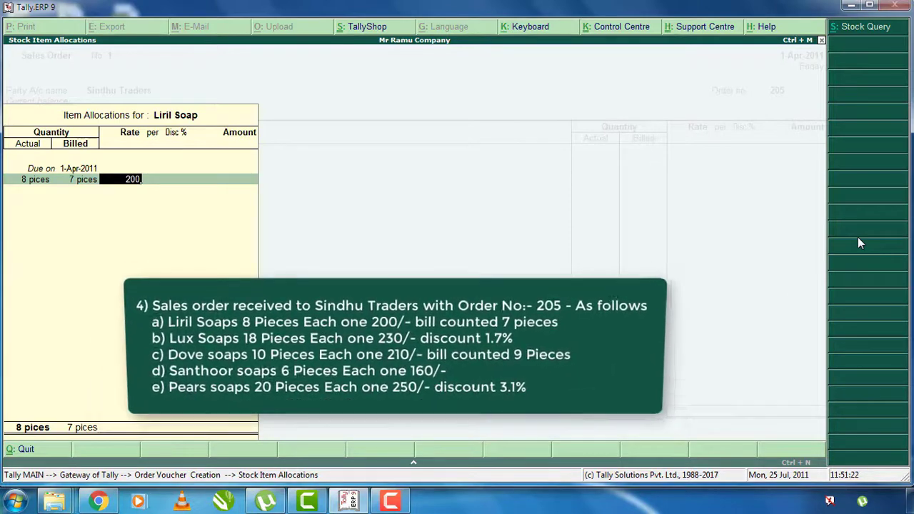
{"action": "key", "text": "Return"}
{"action": "key", "text": "Return"}
{"action": "key", "text": "Return"}
{"action": "key", "text": "Return"}
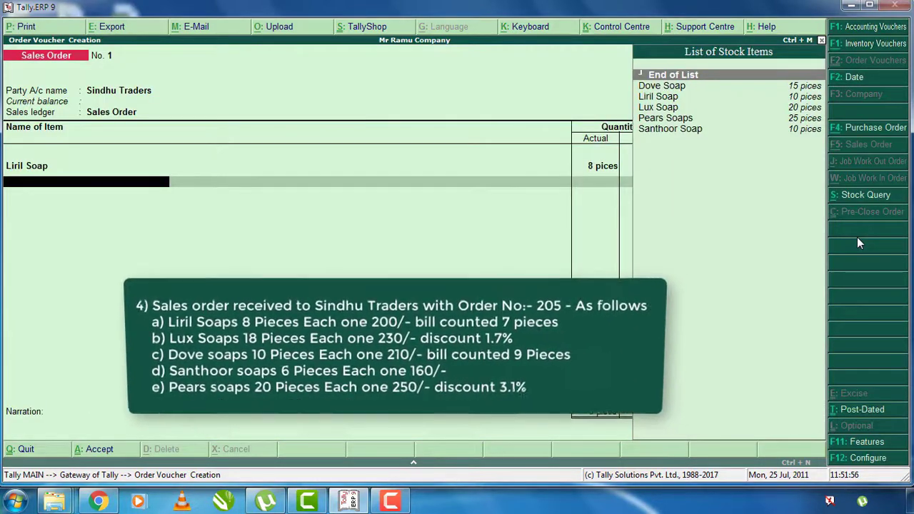
Add Lux Soap to the sales order, due on 1-Apr-2011, with 18 pices as both actual and billed quantity.
{"action": "type", "text": "Lu"}
{"action": "key", "text": "Return"}
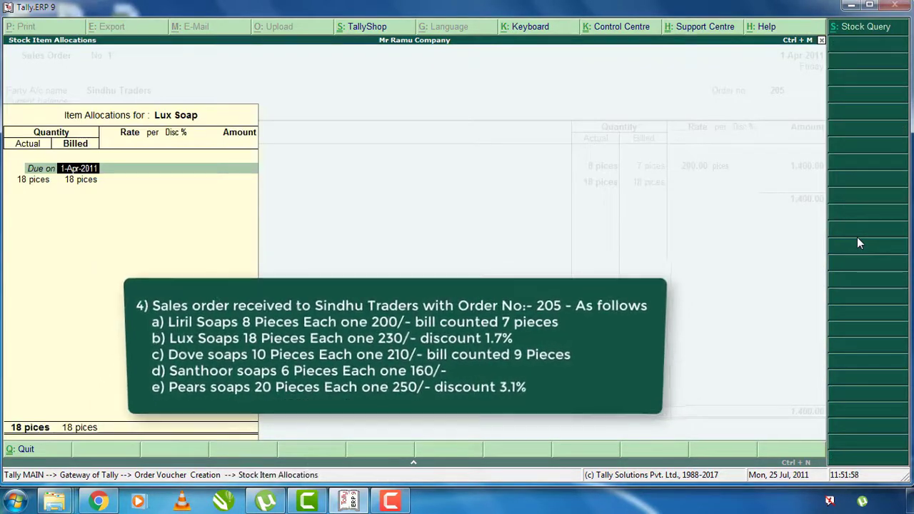
{"action": "key", "text": "Return"}
{"action": "key", "text": "Return"}
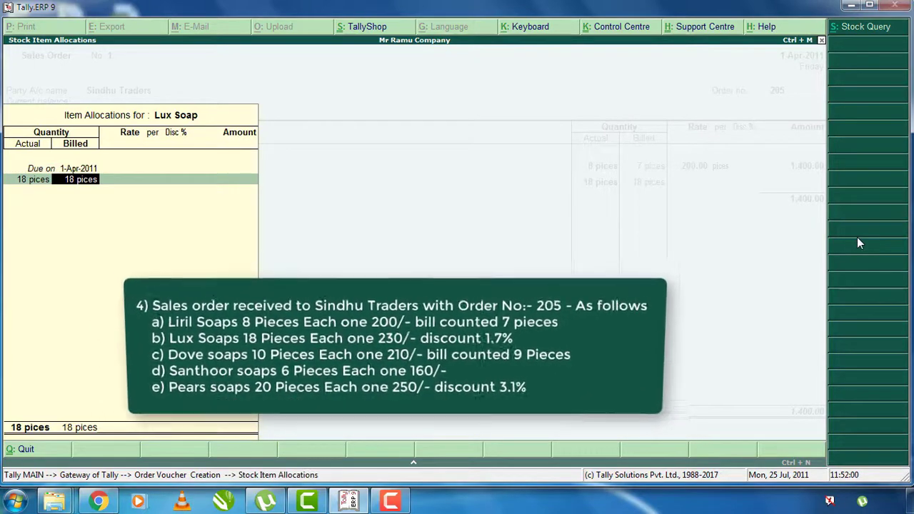
{"action": "key", "text": "Return"}
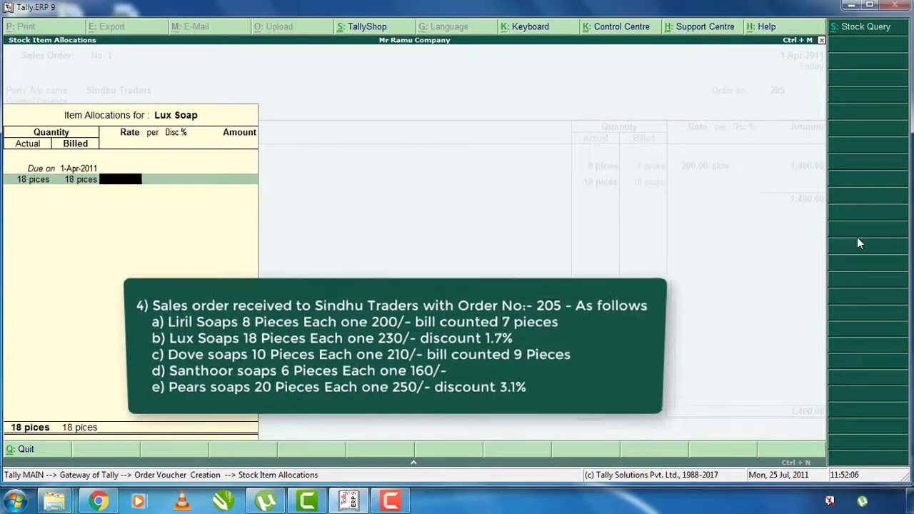
Set the Lux Soap rate to 230 per piece with a 1.7% discount and complete its item allocation.
{"action": "type", "text": "230"}
{"action": "key", "text": "Return"}
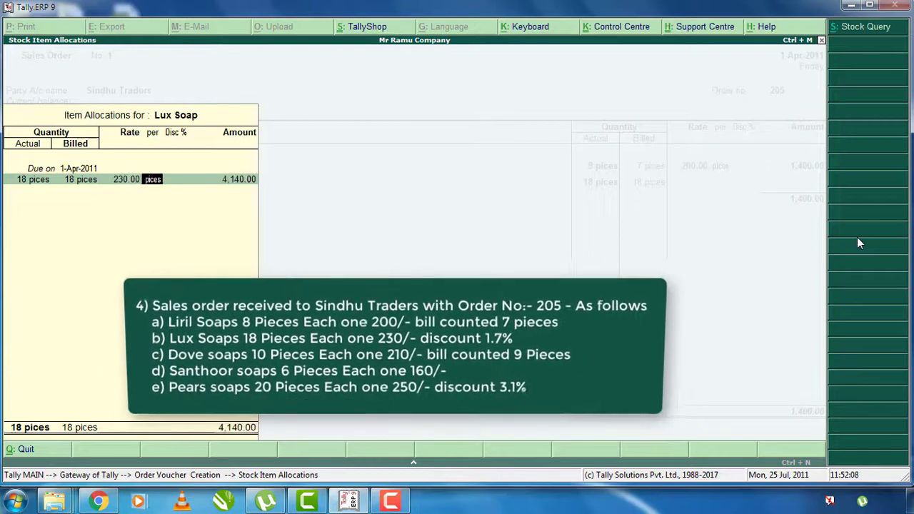
{"action": "key", "text": "Return"}
{"action": "type", "text": "1.7"}
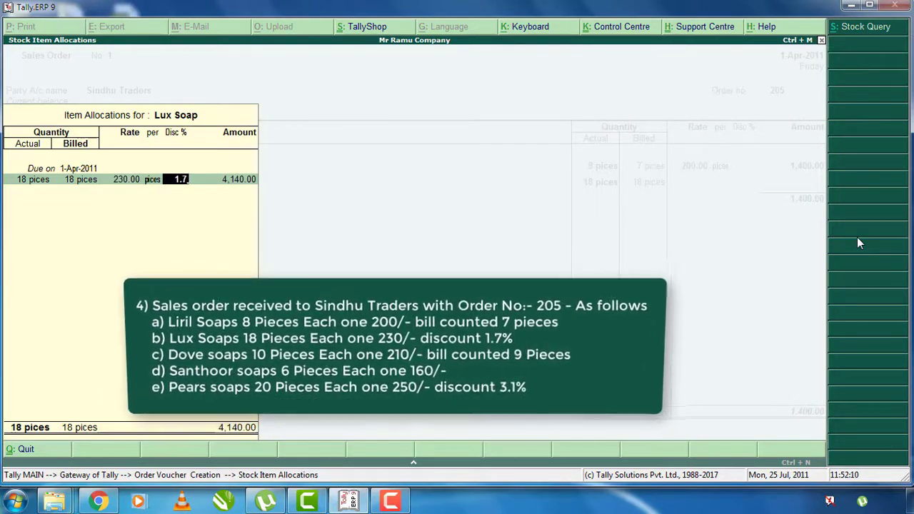
{"action": "key", "text": "Return"}
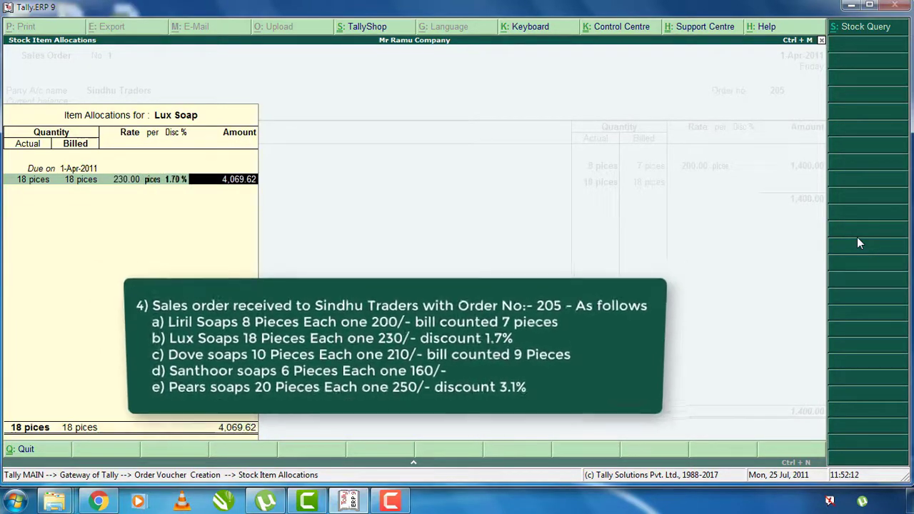
{"action": "key", "text": "Return"}
{"action": "key", "text": "Return"}
Add Dove Soap to the sales order, due on 1-Apr-2011, with 10 pices actual and 9 pices billed.
{"action": "type", "text": "Do"}
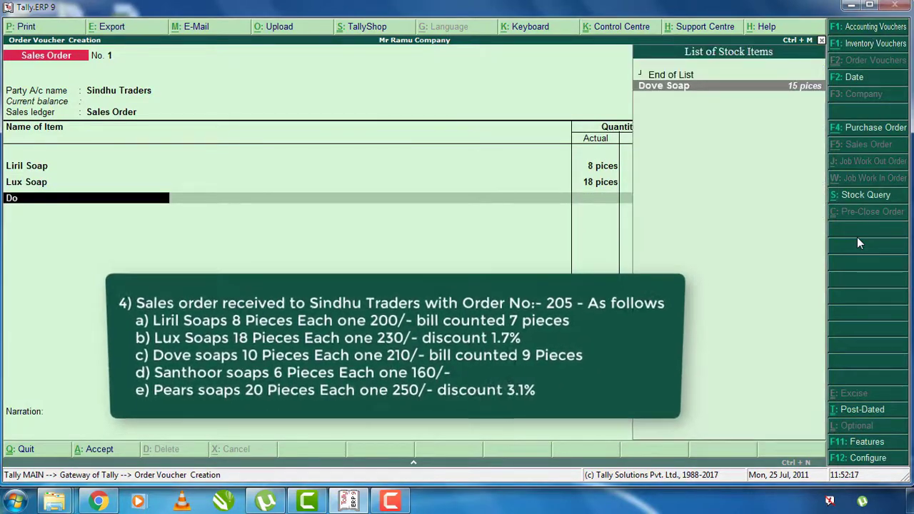
{"action": "key", "text": "Return"}
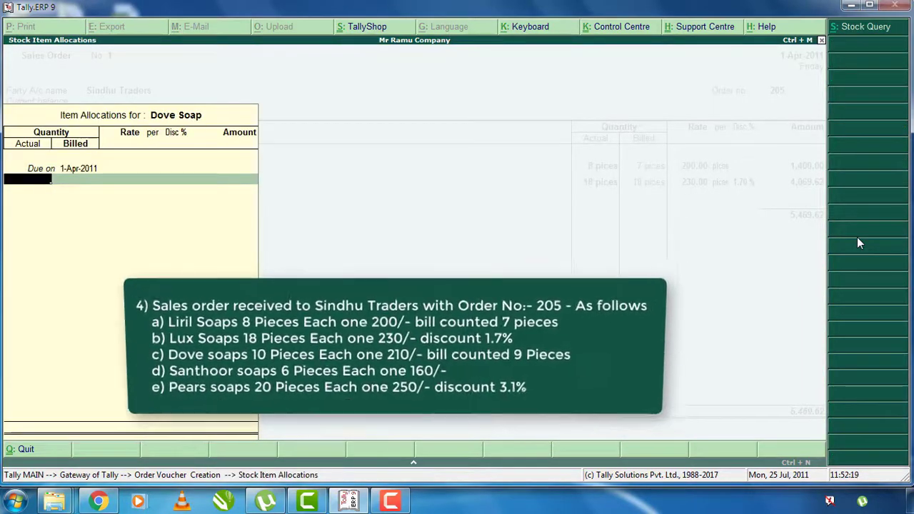
{"action": "type", "text": "10"}
{"action": "key", "text": "Return"}
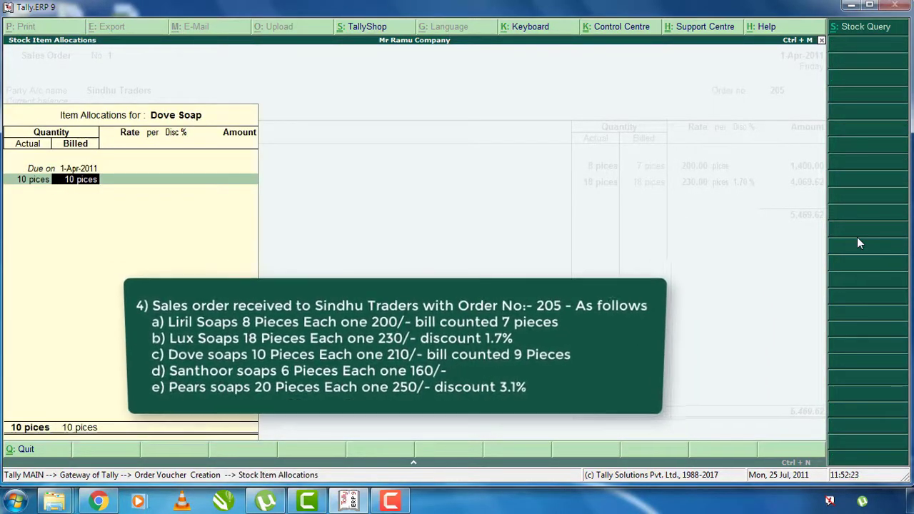
{"action": "type", "text": "9"}
{"action": "key", "text": "Return"}
Set the Dove Soap rate to 210 per piece without a discount and complete its item allocation.
{"action": "type", "text": "21"}
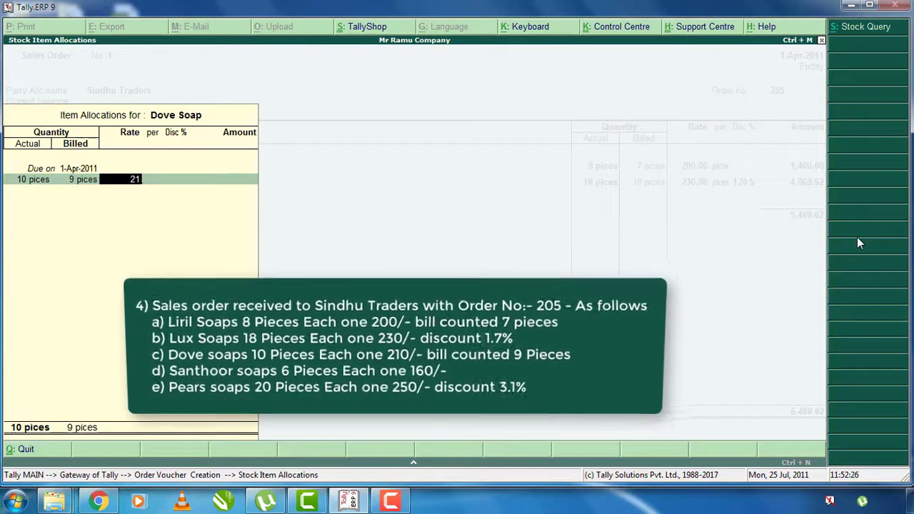
{"action": "type", "text": "0"}
{"action": "key", "text": "Return"}
{"action": "key", "text": "Return"}
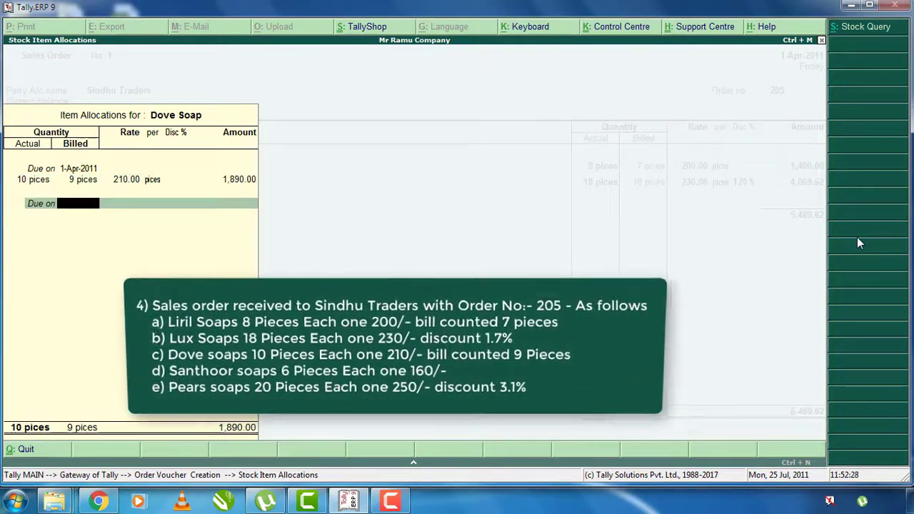
{"action": "key", "text": "Return"}
{"action": "key", "text": "Return"}
Add Santhoor Soap to the sales order, due on 1-Apr-2011, with 6 pices as both actual and billed quantity.
{"action": "type", "text": "Sa"}
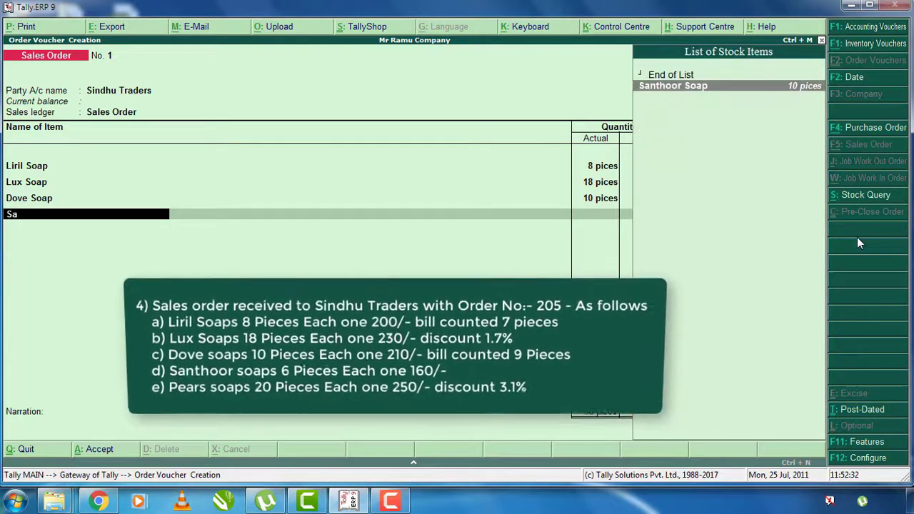
{"action": "key", "text": "Return"}
{"action": "key", "text": "Return"}
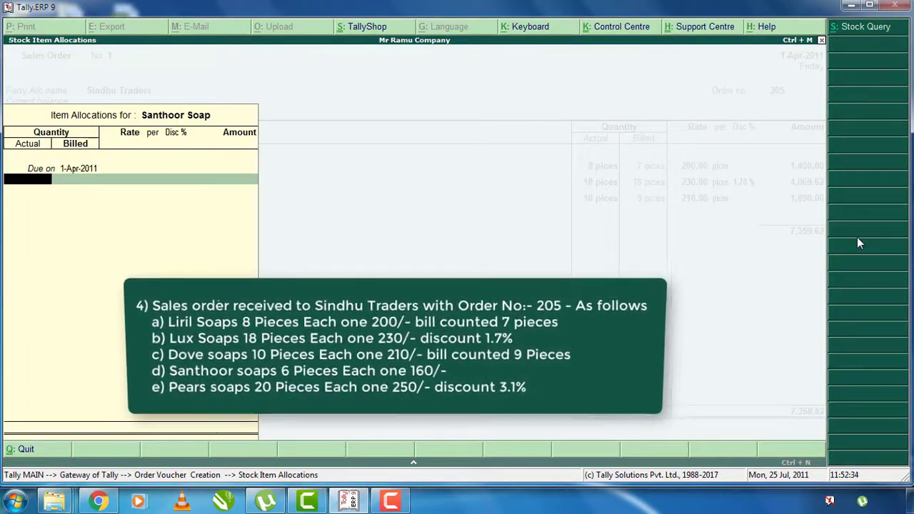
{"action": "type", "text": "6"}
{"action": "key", "text": "Return"}
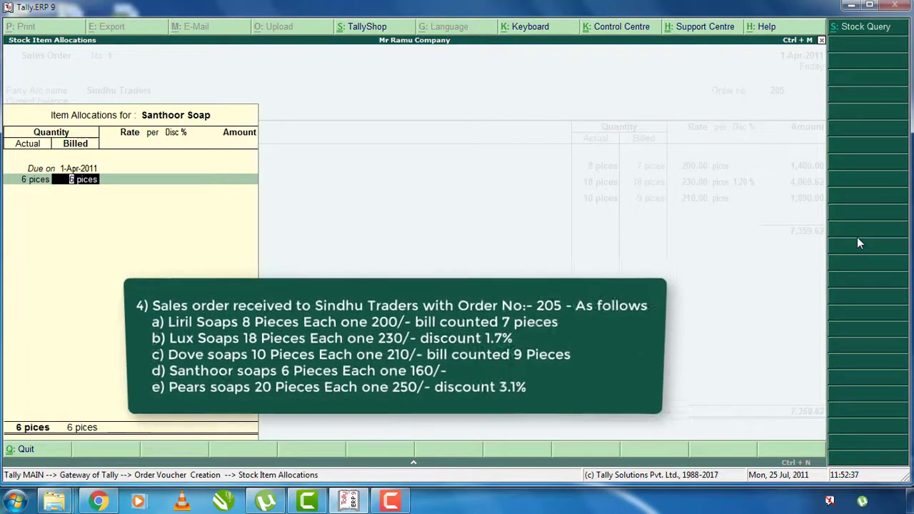
{"action": "key", "text": "Return"}
Set the Santhoor Soap rate to 160 per piece without a discount and complete its item allocation.
{"action": "type", "text": "160"}
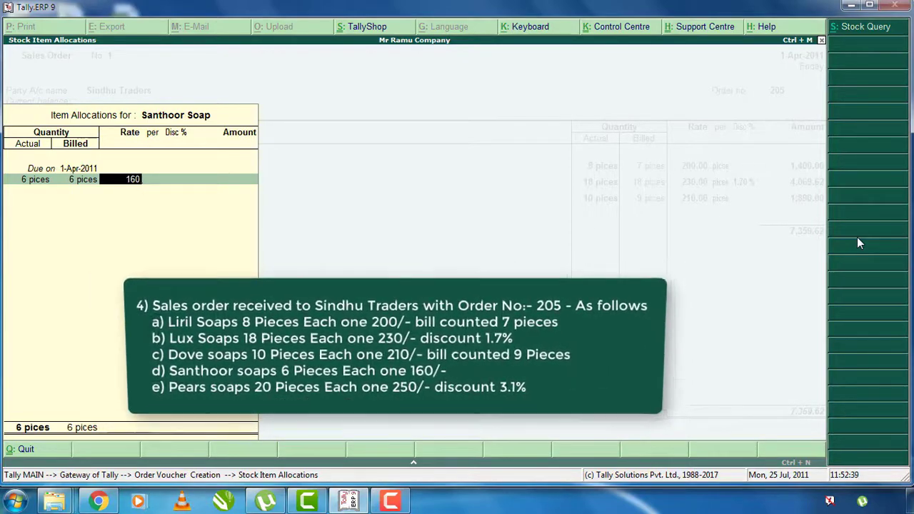
{"action": "key", "text": "Return"}
{"action": "key", "text": "Return"}
{"action": "key", "text": "Return"}
{"action": "key", "text": "Return"}
{"action": "key", "text": "Return"}
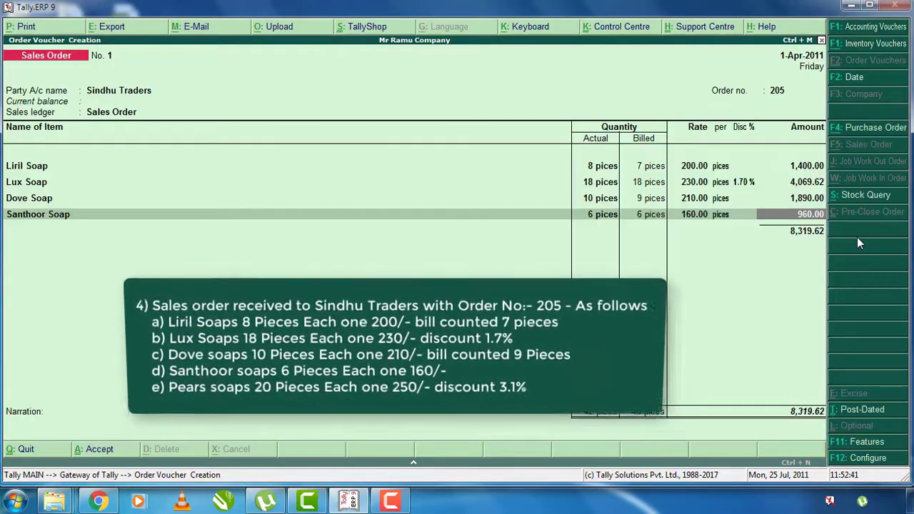
{"action": "key", "text": "Return"}
Add Pears Soaps to the sales order, due on 1-Apr-2011, with 20 pices as both actual and billed quantity.
{"action": "type", "text": "Pe"}
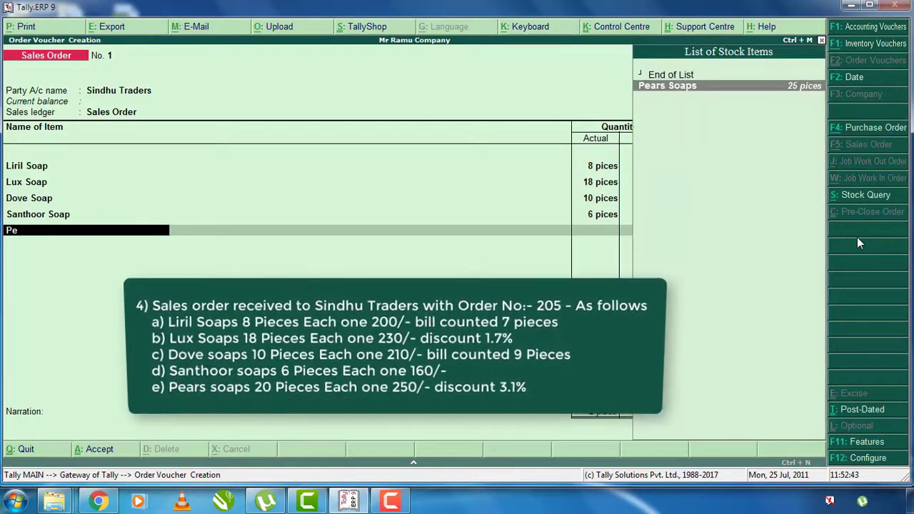
{"action": "key", "text": "Return"}
{"action": "key", "text": "Return"}
{"action": "type", "text": "20"}
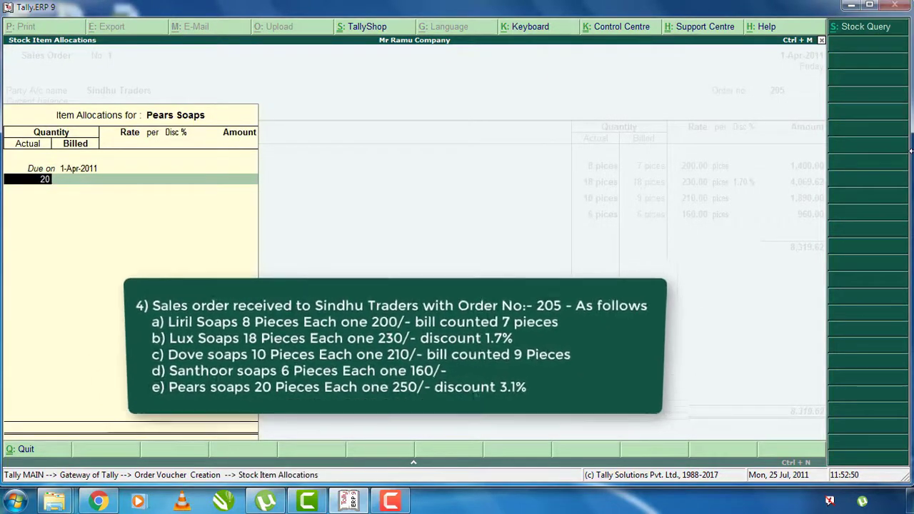
{"action": "key", "text": "Return"}
{"action": "key", "text": "Return"}
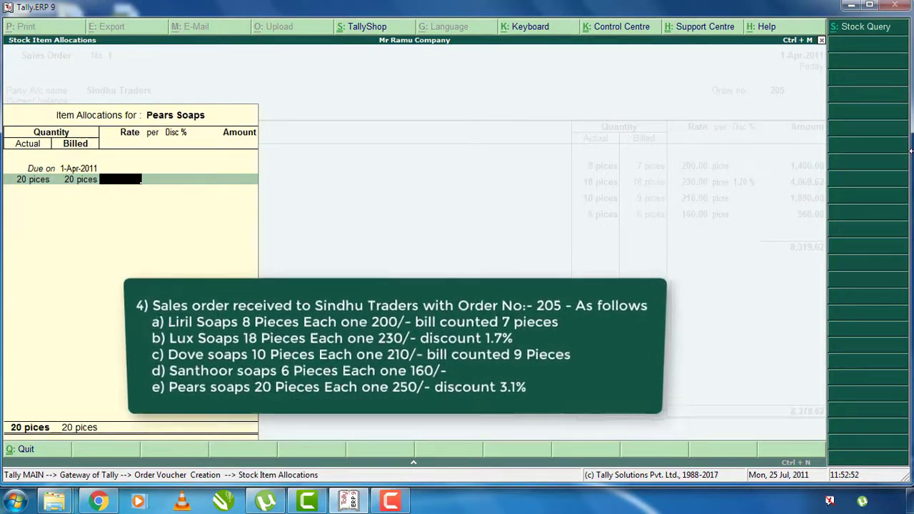
Set the Pears Soaps rate to 250 per piece with a 3.1% discount and complete its item allocation.
{"action": "type", "text": "250"}
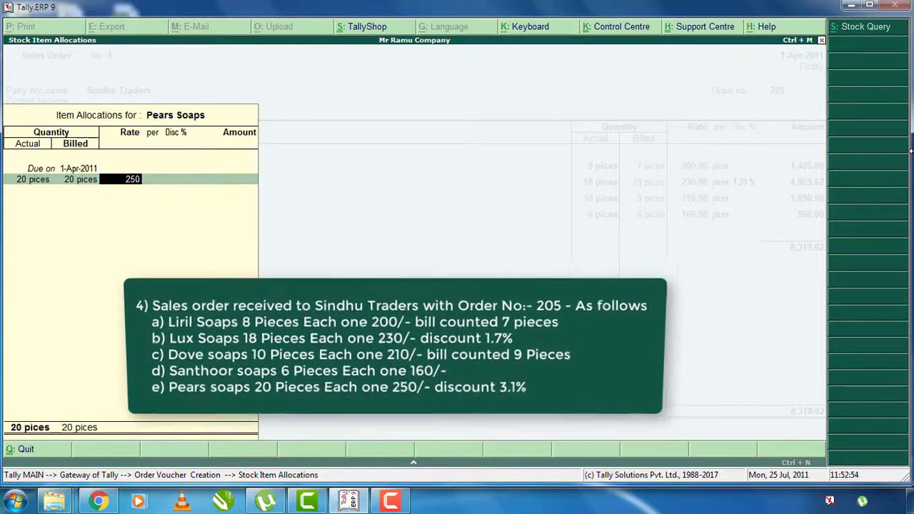
{"action": "key", "text": "Return"}
{"action": "key", "text": "Return"}
{"action": "type", "text": "3.1"}
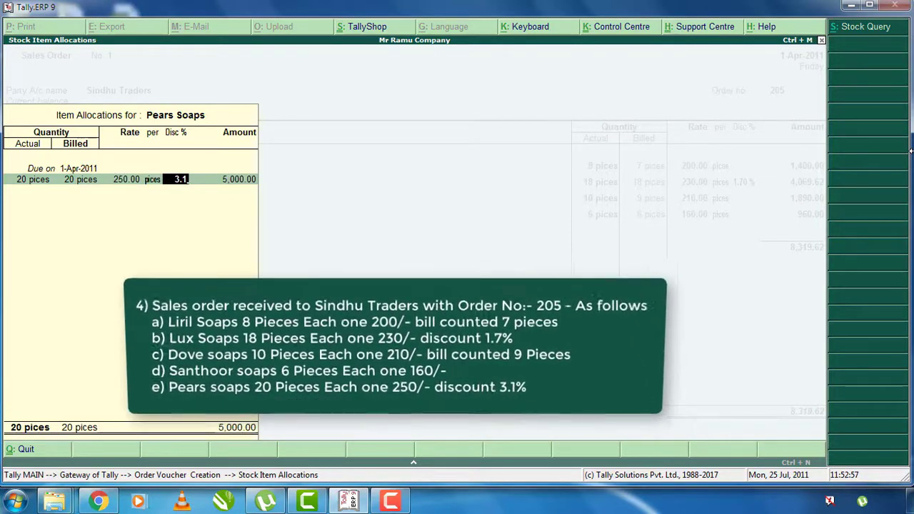
{"action": "key", "text": "Return"}
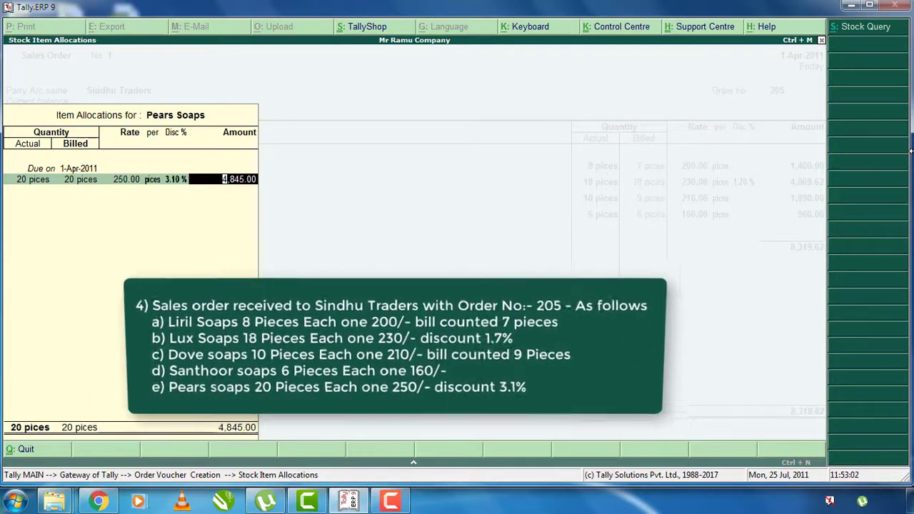
{"action": "key", "text": "Return"}
{"action": "key", "text": "Return"}
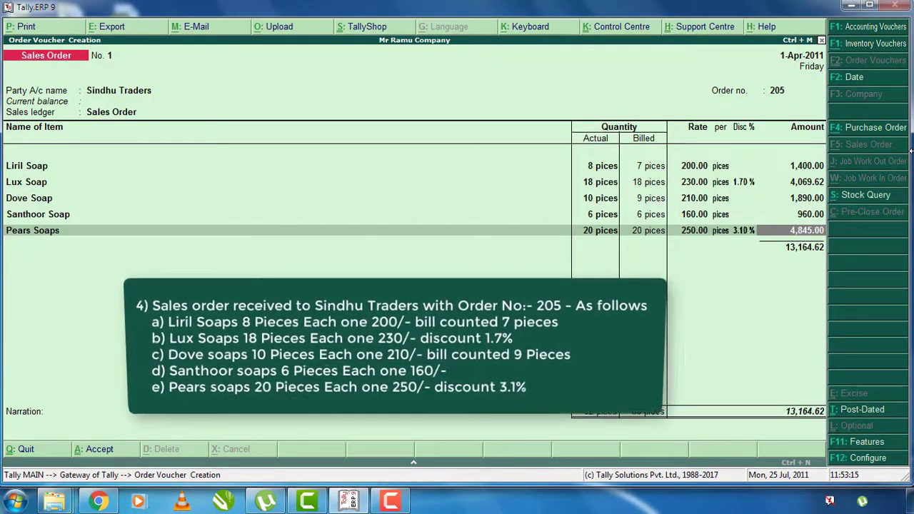
End the item list of the Sindhu Traders sales order and save the voucher without a narration.
{"action": "key", "text": "Return"}
{"action": "key", "text": "Return"}
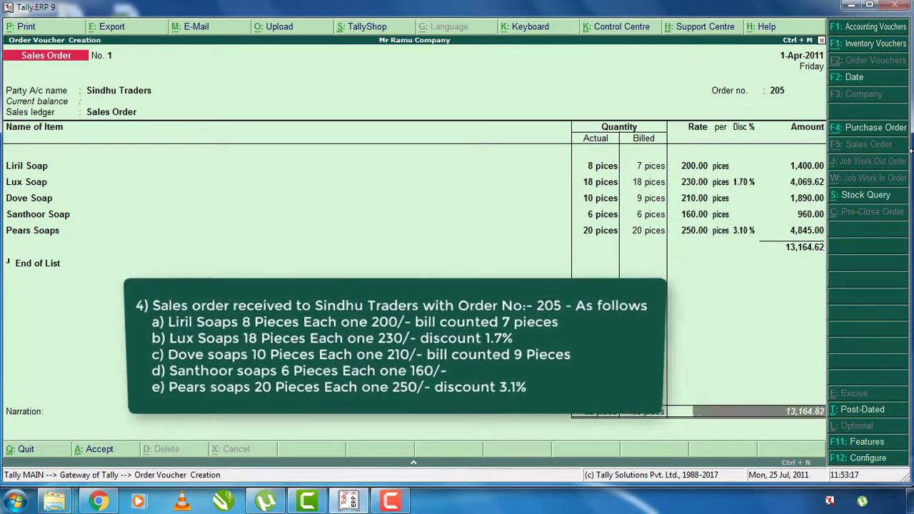
{"action": "key", "text": "Return"}
{"action": "key", "text": "Return"}
{"action": "key", "text": "Return"}
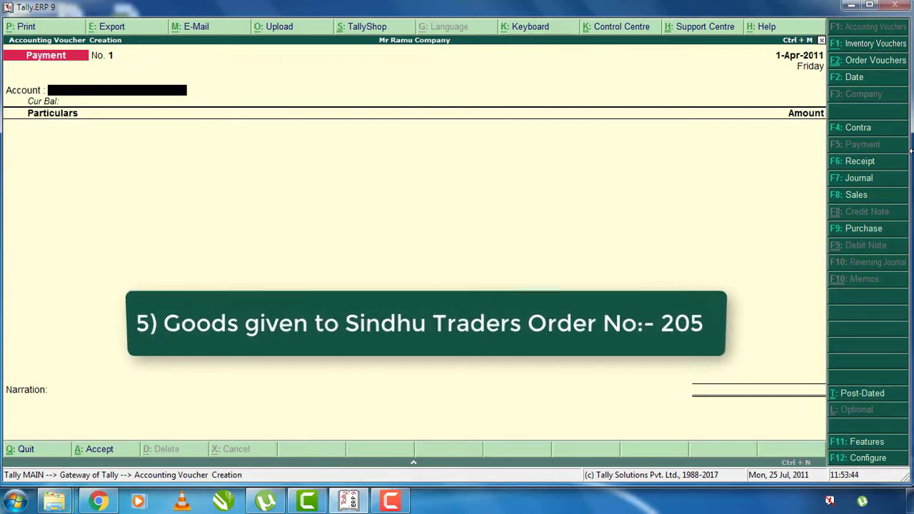
Start a sales voucher without a reference number and choose Sindhu Traders as the party account.
{"action": "key", "text": "F8"}
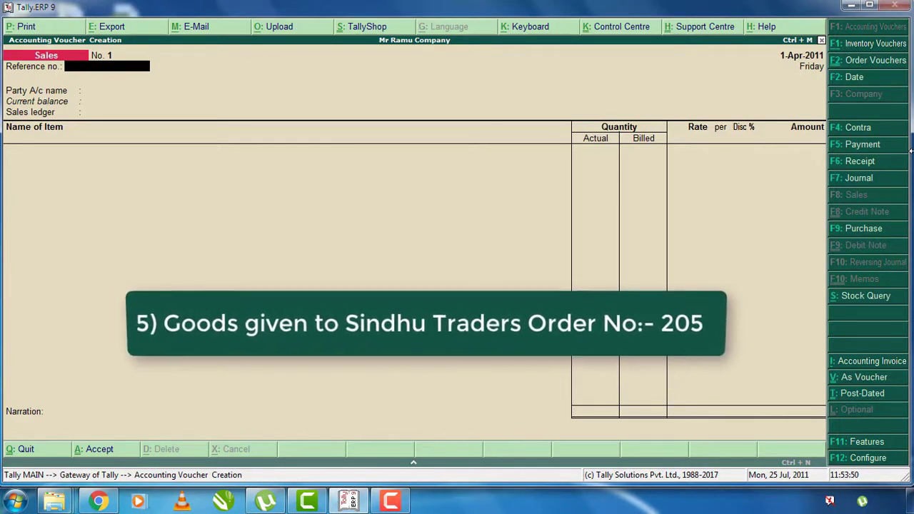
{"action": "key", "text": "Return"}
{"action": "key", "text": "Down"}
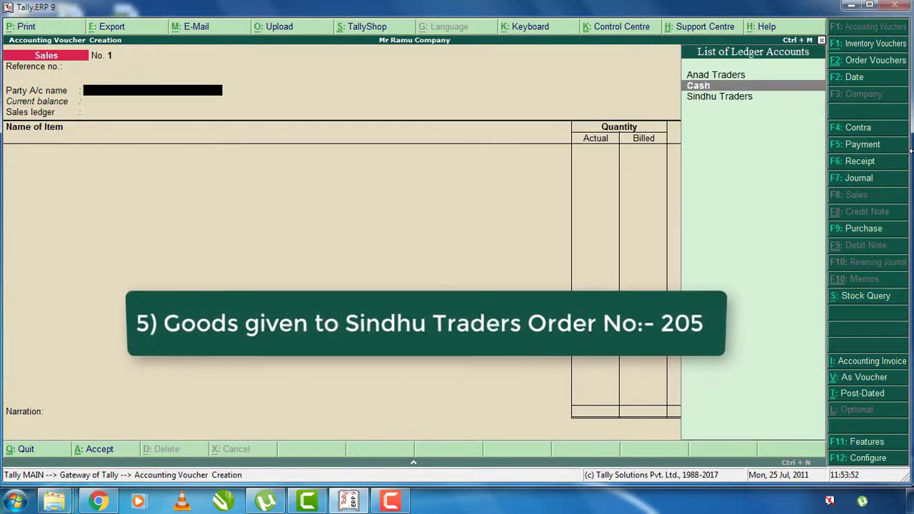
{"action": "key", "text": "Down"}
{"action": "key", "text": "Return"}
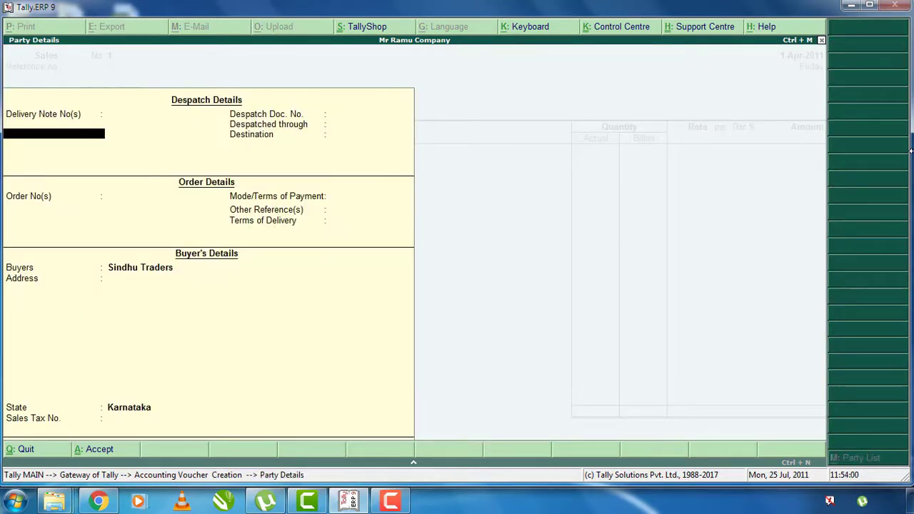
Leave the despatch details blank, link the sales voucher to order 205 and accept the party details.
{"action": "key", "text": "Return"}
{"action": "key", "text": "Return"}
{"action": "key", "text": "Return"}
{"action": "key", "text": "Return"}
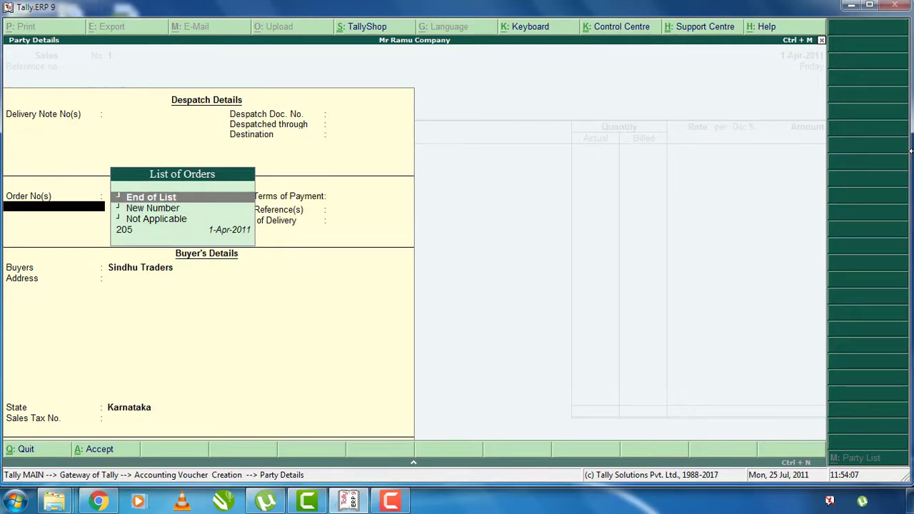
{"action": "key", "text": "Down"}
{"action": "key", "text": "Down"}
{"action": "key", "text": "Down"}
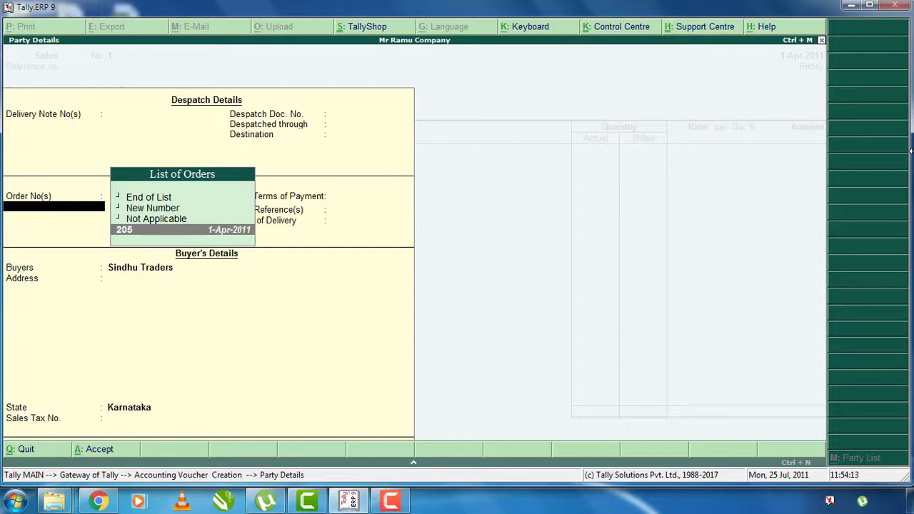
{"action": "key", "text": "Return"}
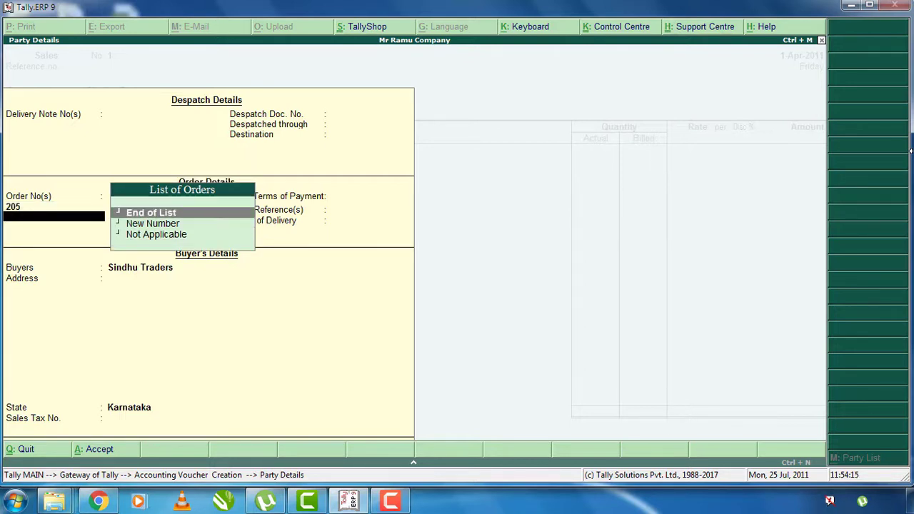
{"action": "key", "text": "Return"}
{"action": "key", "text": "ctrl+a"}
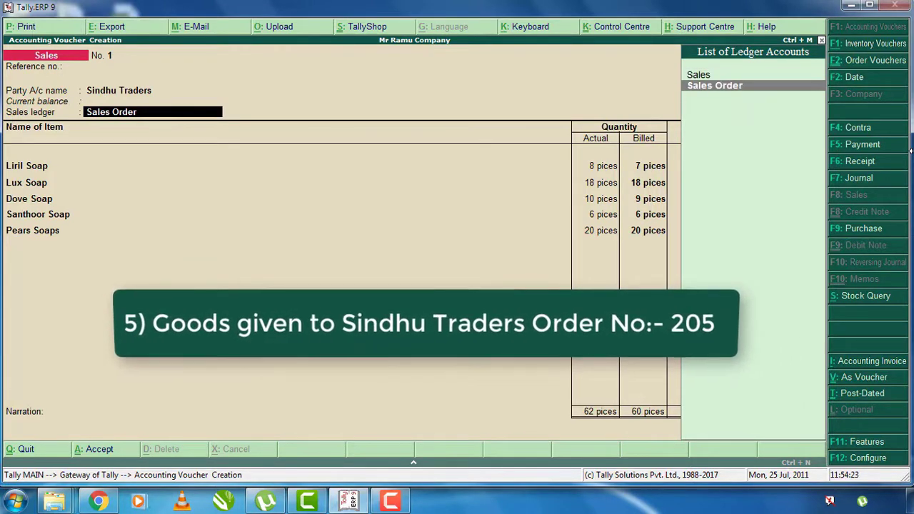
Set the sales ledger to Sales, keep all items from the order and save the sales voucher without a narration.
{"action": "key", "text": "Up"}
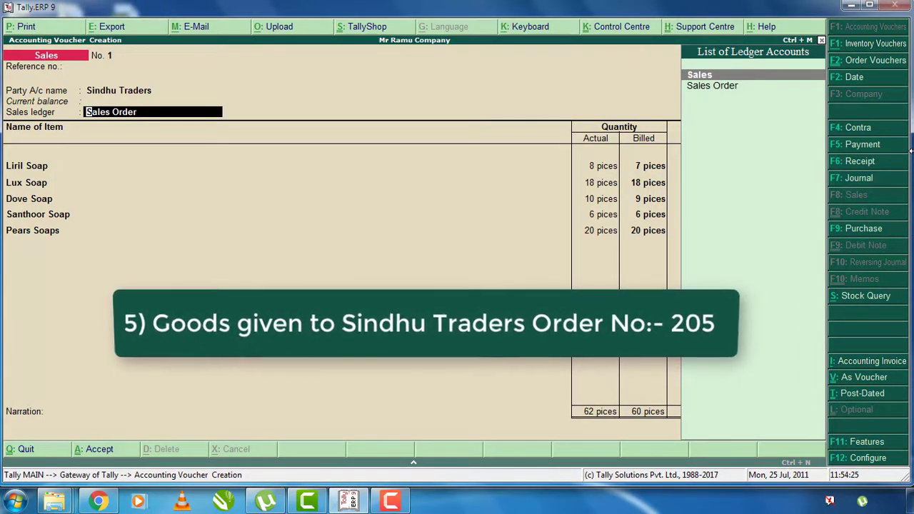
{"action": "key", "text": "Return"}
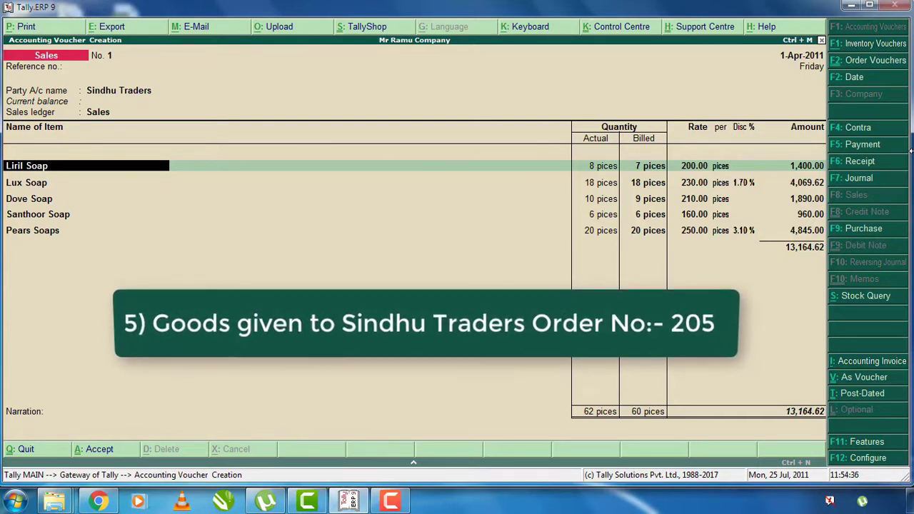
{"action": "key", "text": "Down"}
{"action": "key", "text": "Down"}
{"action": "key", "text": "Down"}
{"action": "key", "text": "Down"}
{"action": "key", "text": "Down"}
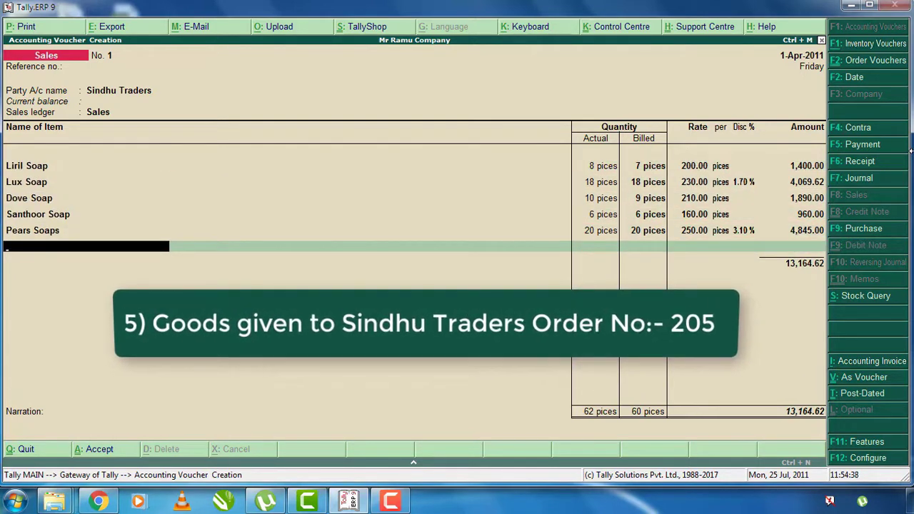
{"action": "key", "text": "Return"}
{"action": "key", "text": "Return"}
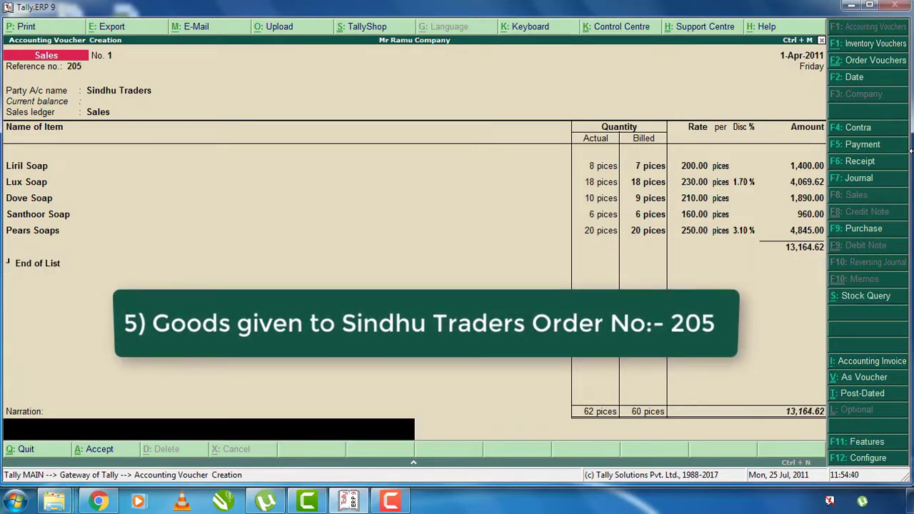
{"action": "key", "text": "Return"}
{"action": "key", "text": "Return"}
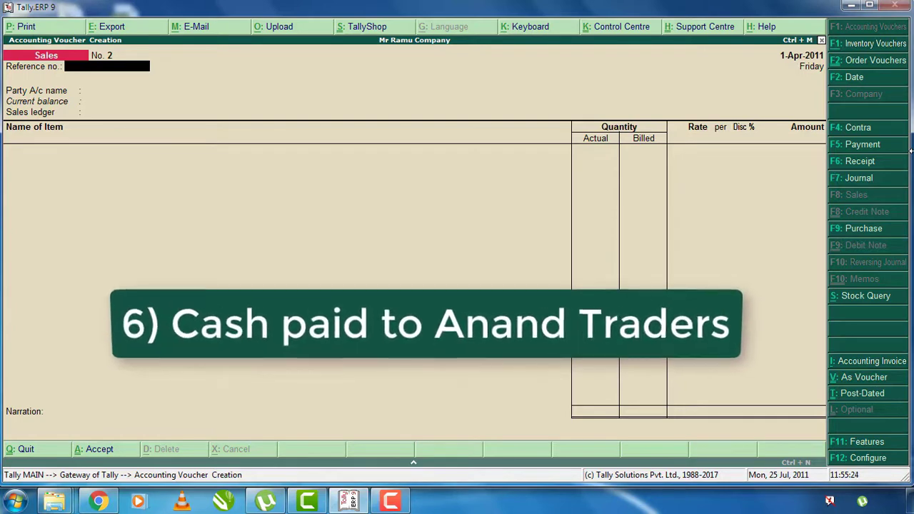
Start a payment voucher from the Cash account and enter 14,042.75 against Anad Traders.
{"action": "key", "text": "F5"}
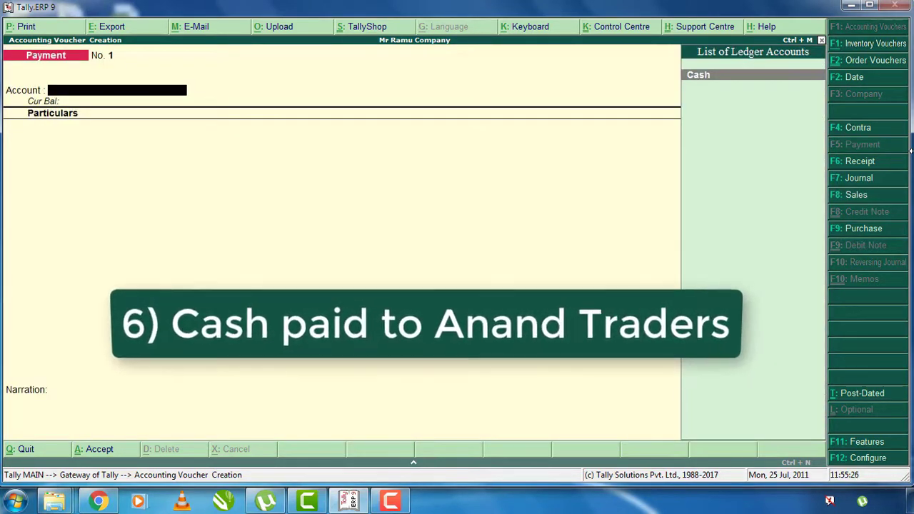
{"action": "key", "text": "Return"}
{"action": "type", "text": "A"}
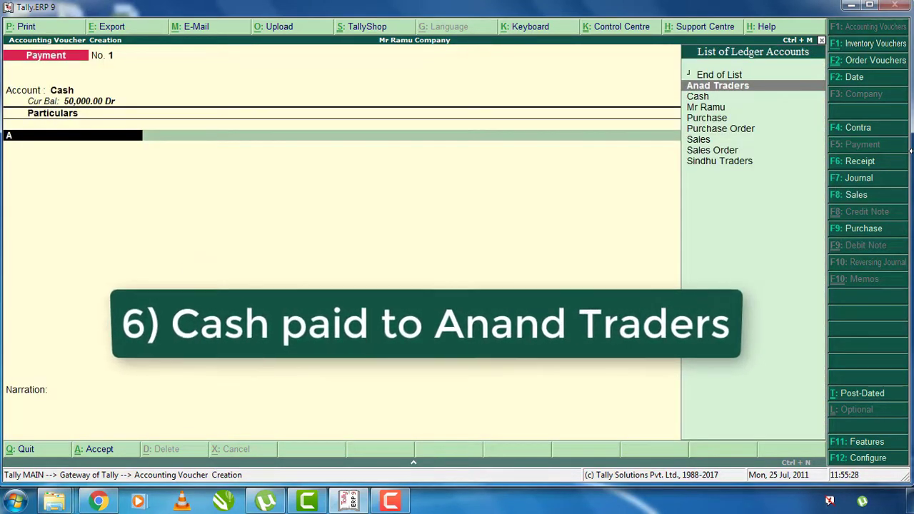
{"action": "key", "text": "Return"}
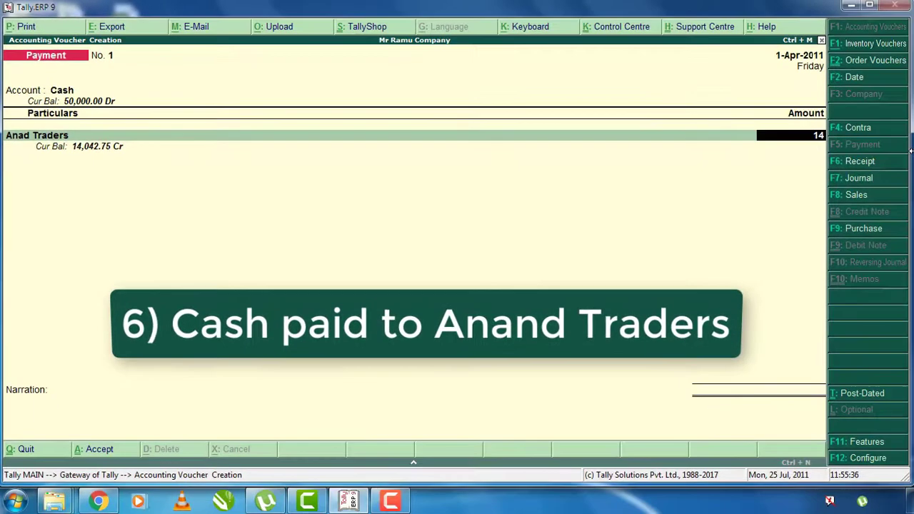
{"action": "type", "text": "14,042.75"}
{"action": "key", "text": "Return"}
Allocate the full Anad Traders payment as On Account and save the payment voucher without a narration.
{"action": "key", "text": "Down"}
{"action": "key", "text": "Down"}
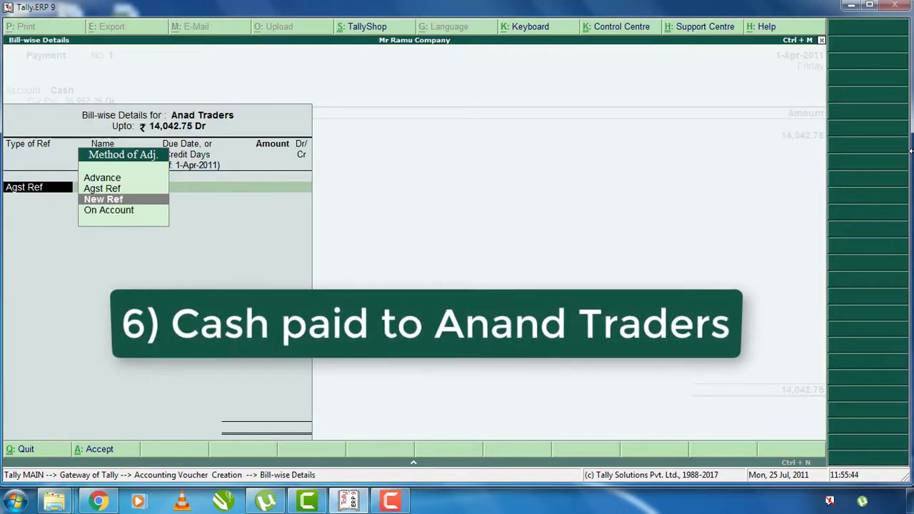
{"action": "key", "text": "Return"}
{"action": "key", "text": "Return"}
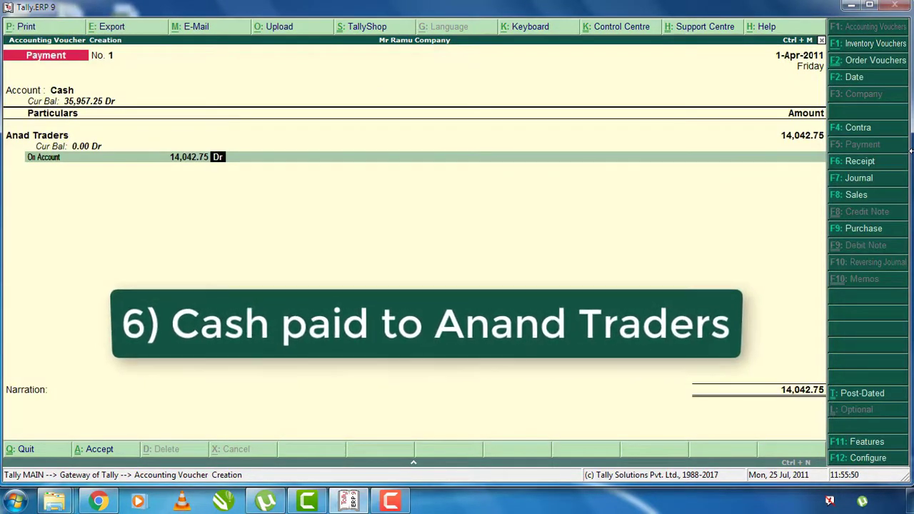
{"action": "key", "text": "Return"}
{"action": "key", "text": "Return"}
{"action": "key", "text": "Return"}
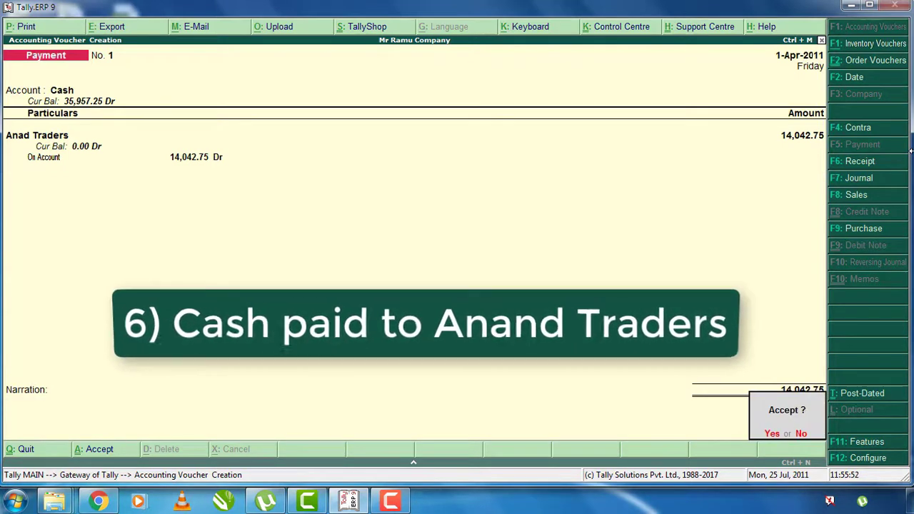
{"action": "key", "text": "Return"}
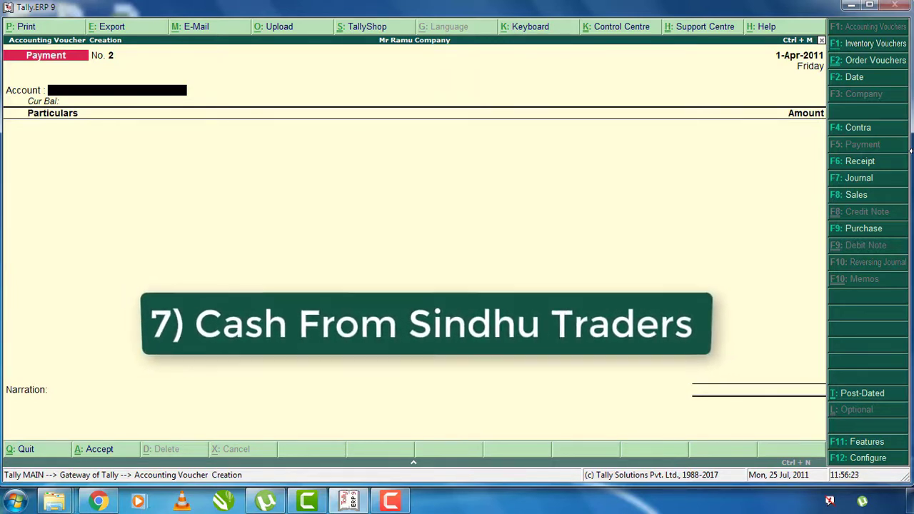
Start a receipt voucher for the Cash account and enter 13,164.62 received from Sindhu Traders.
{"action": "key", "text": "F6"}
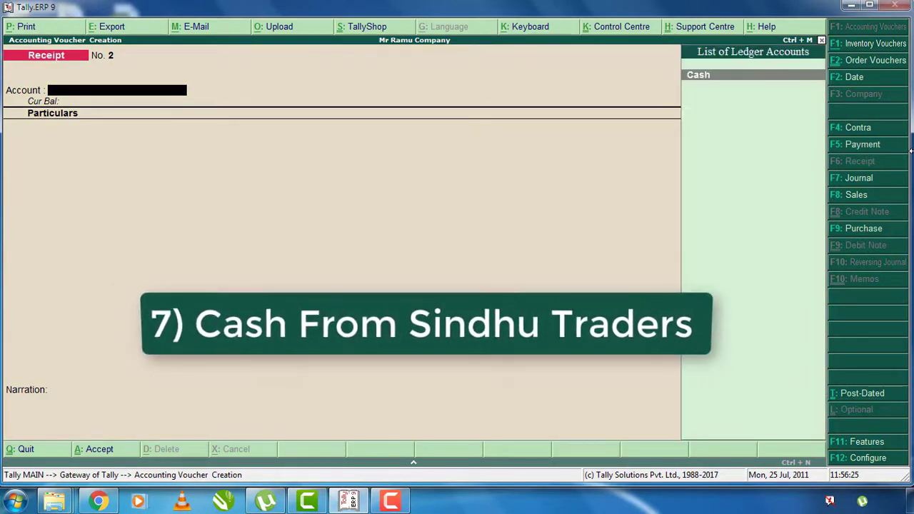
{"action": "key", "text": "Return"}
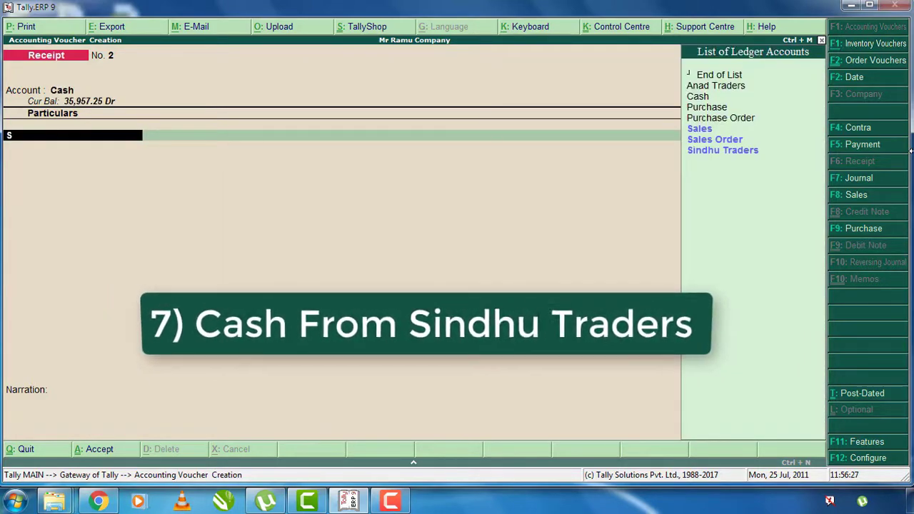
{"action": "type", "text": "si"}
{"action": "key", "text": "Return"}
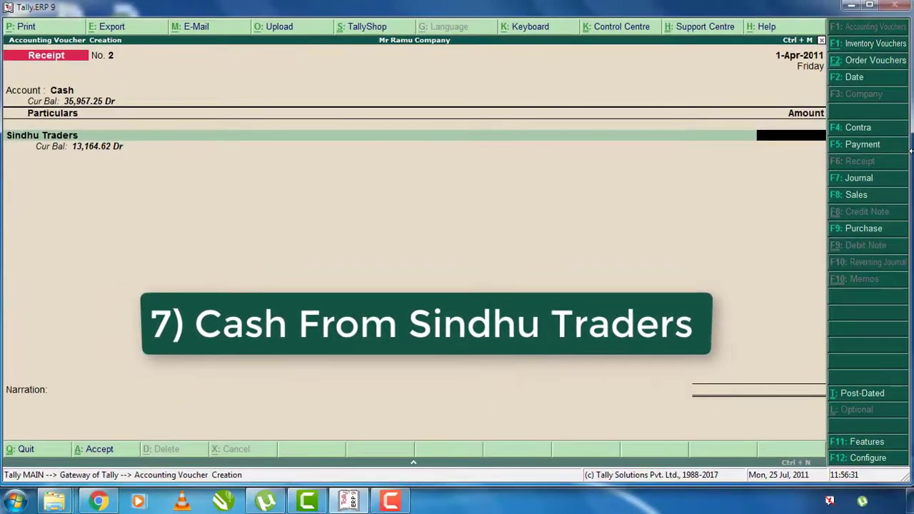
{"action": "type", "text": "13,164.62"}
{"action": "key", "text": "Return"}
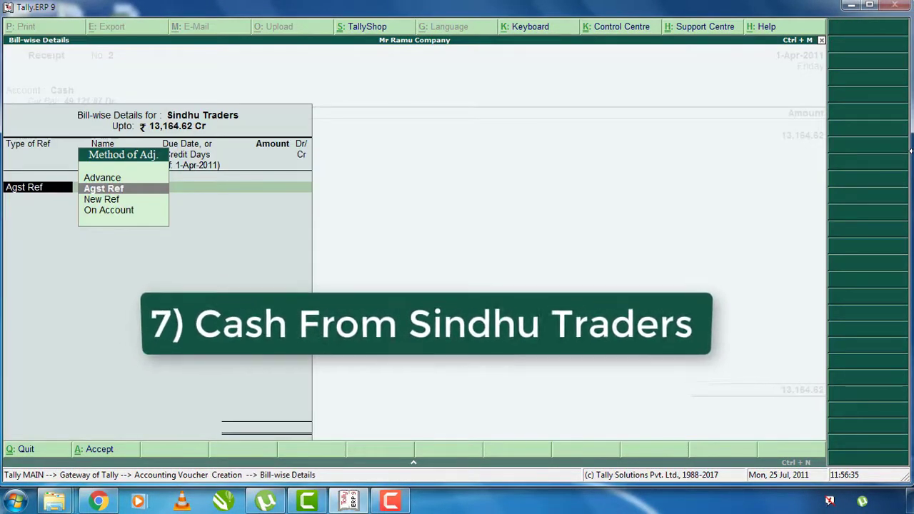
Allocate the full Sindhu Traders receipt as On Account and save the receipt voucher without a narration.
{"action": "key", "text": "Down"}
{"action": "key", "text": "Down"}
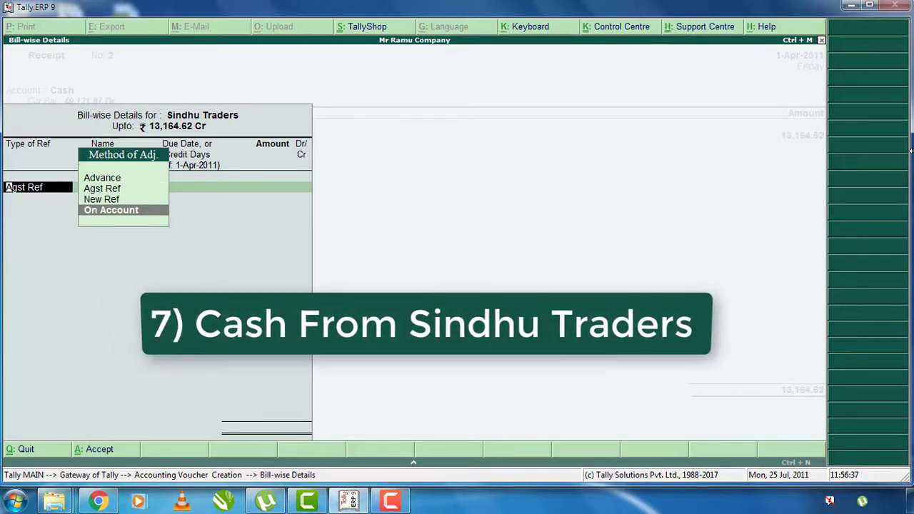
{"action": "key", "text": "Return"}
{"action": "key", "text": "Return"}
{"action": "key", "text": "Return"}
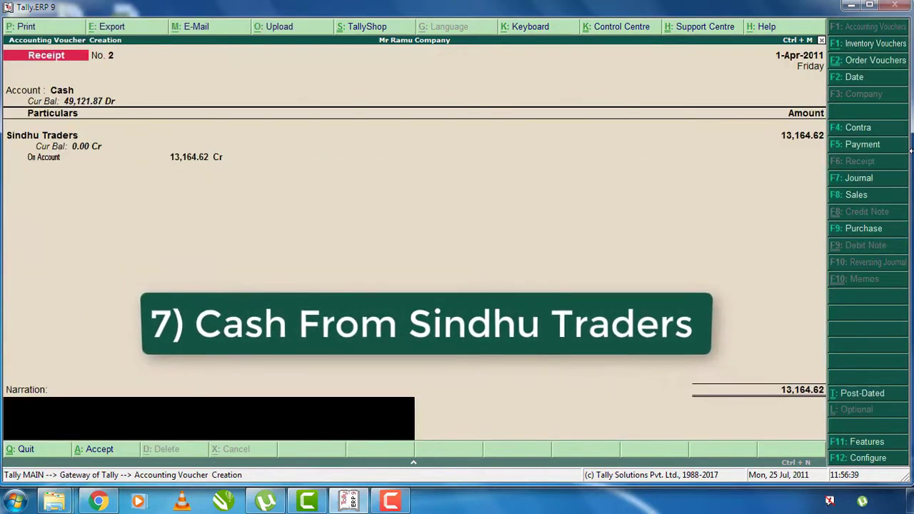
{"action": "key", "text": "Return"}
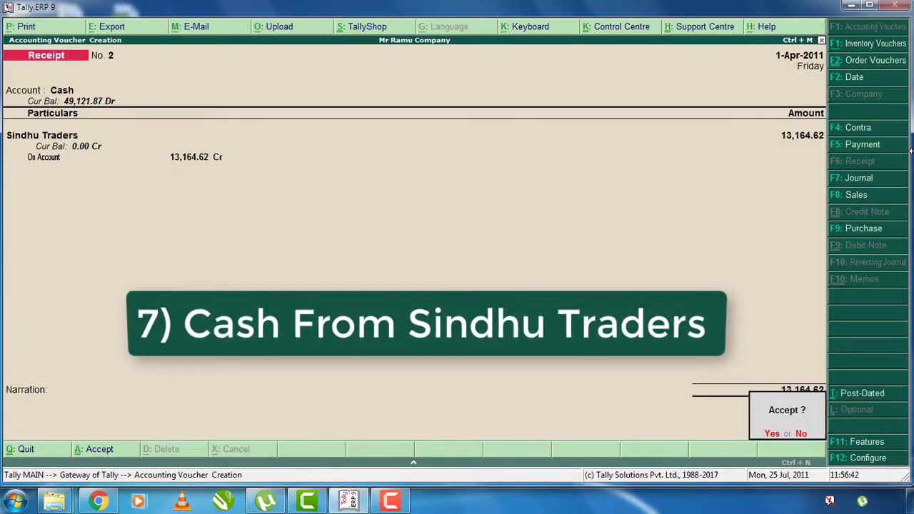
{"action": "key", "text": "Return"}
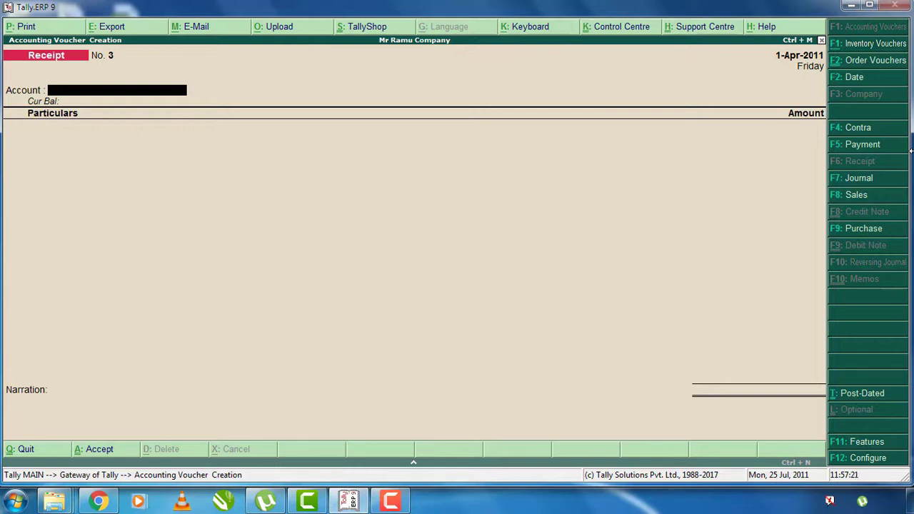
Leave voucher entry, open the Balance Sheet and review the liabilities down to Profit & Loss A/c.
{"action": "key", "text": "Escape"}
{"action": "key", "text": "Return"}
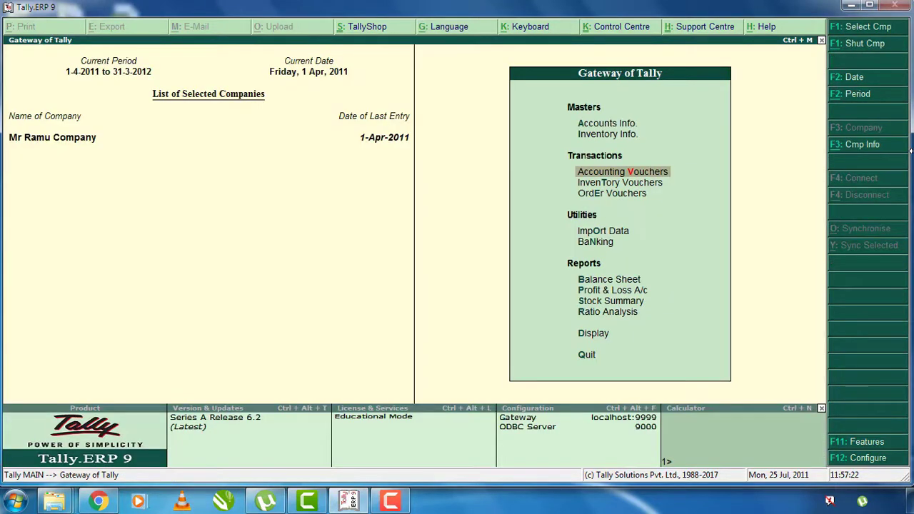
{"action": "key", "text": "Down"}
{"action": "key", "text": "Down"}
{"action": "key", "text": "Down"}
{"action": "key", "text": "Down"}
{"action": "key", "text": "Down"}
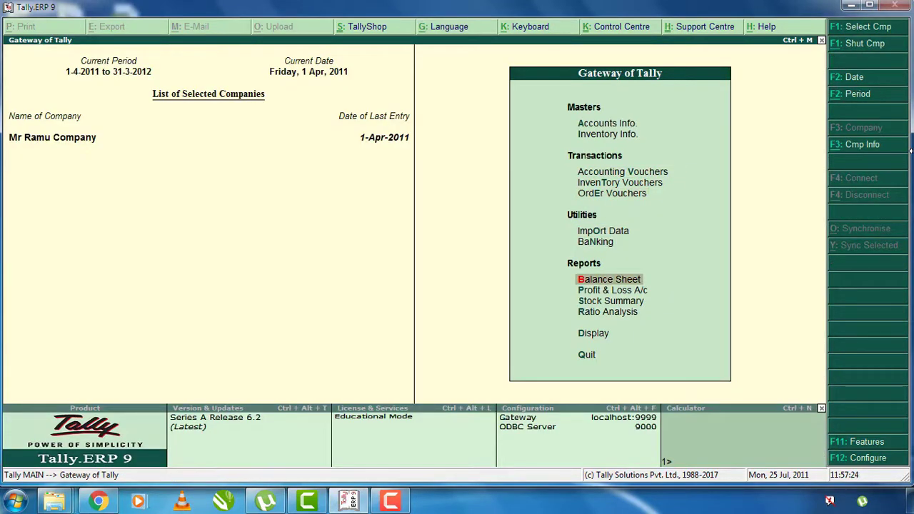
{"action": "key", "text": "Return"}
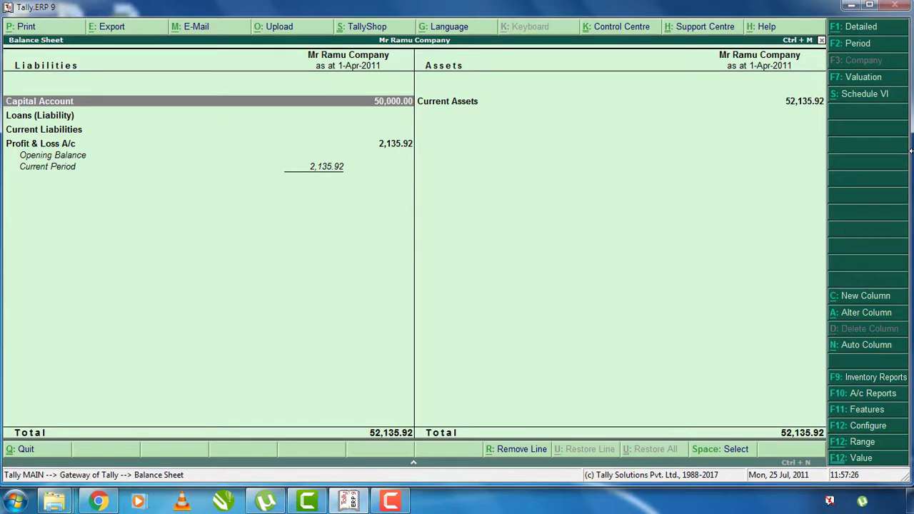
{"action": "key", "text": "Down"}
{"action": "key", "text": "Down"}
{"action": "key", "text": "Down"}
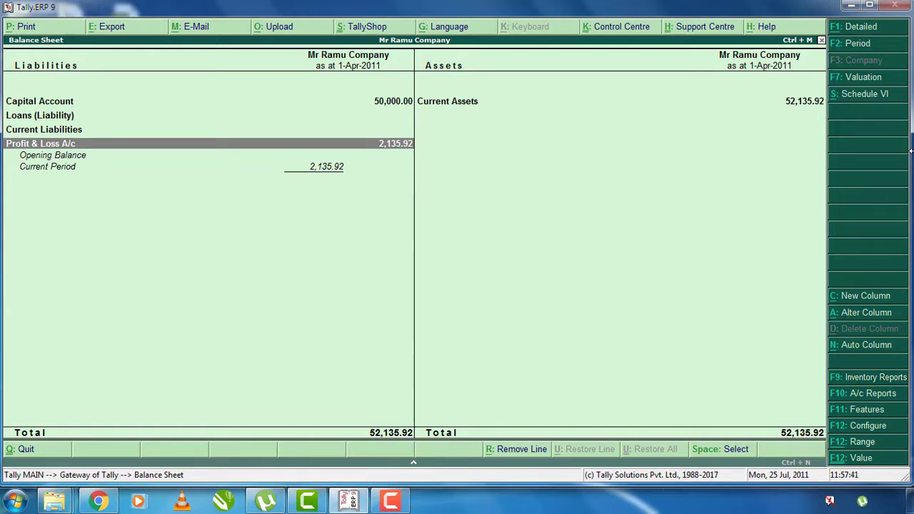
Open the Current Assets breakdown from the Balance Sheet, review its groups and open the Closing Stock item summary.
{"action": "key", "text": "Right"}
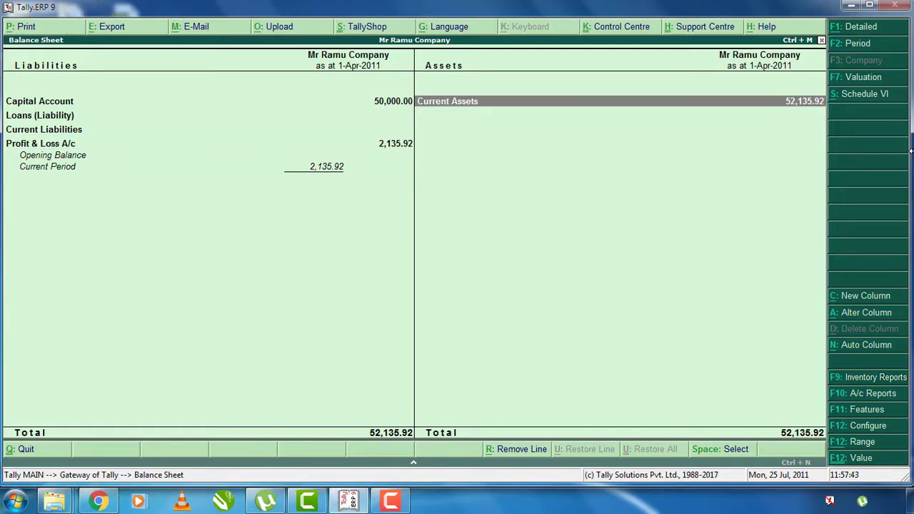
{"action": "key", "text": "Return"}
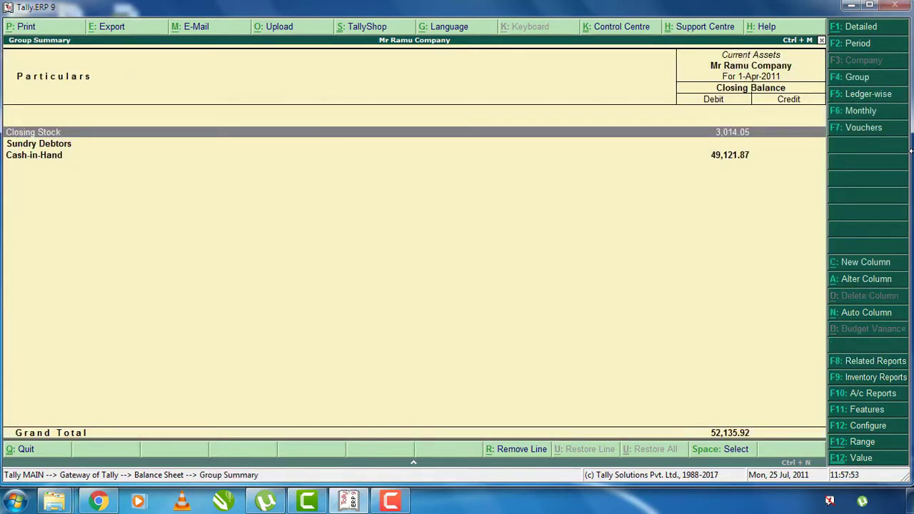
{"action": "key", "text": "Down"}
{"action": "key", "text": "Down"}
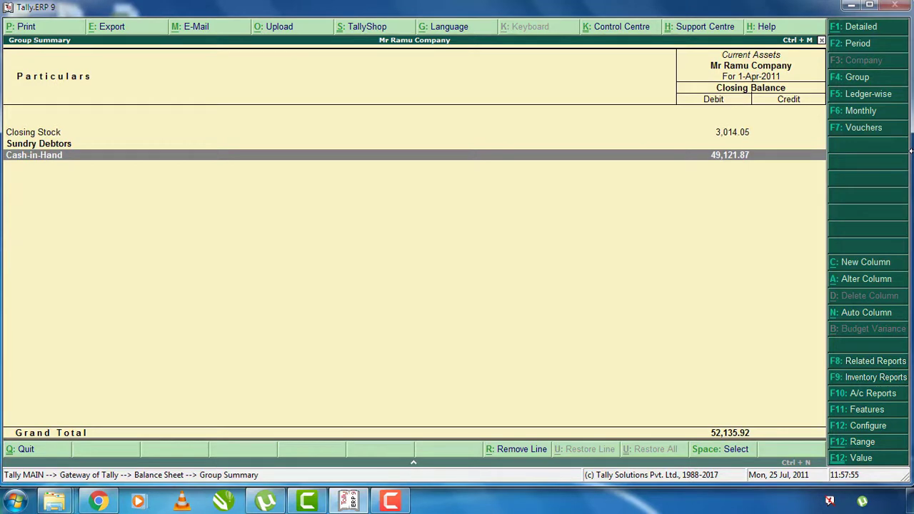
{"action": "key", "text": "Up"}
{"action": "key", "text": "Up"}
{"action": "key", "text": "Return"}
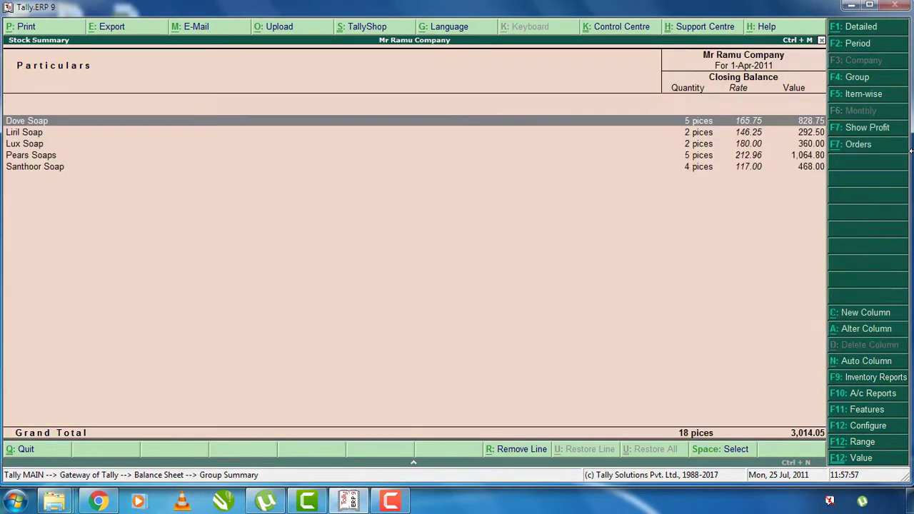